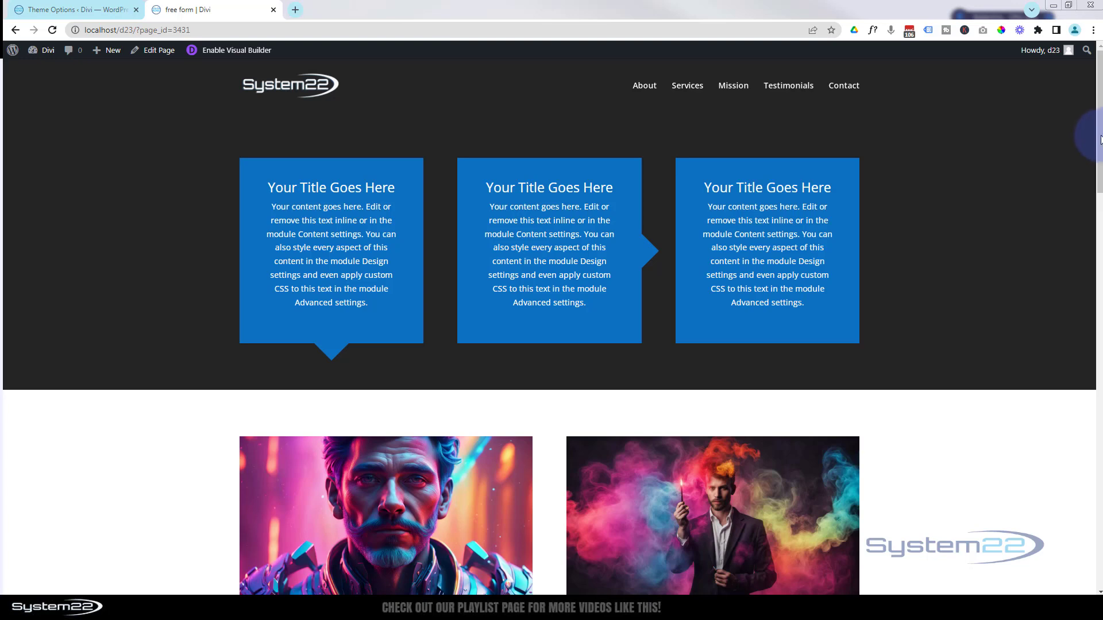
Scroll down the live page to review the finished space section.
drag(1098, 138, 1101, 452)
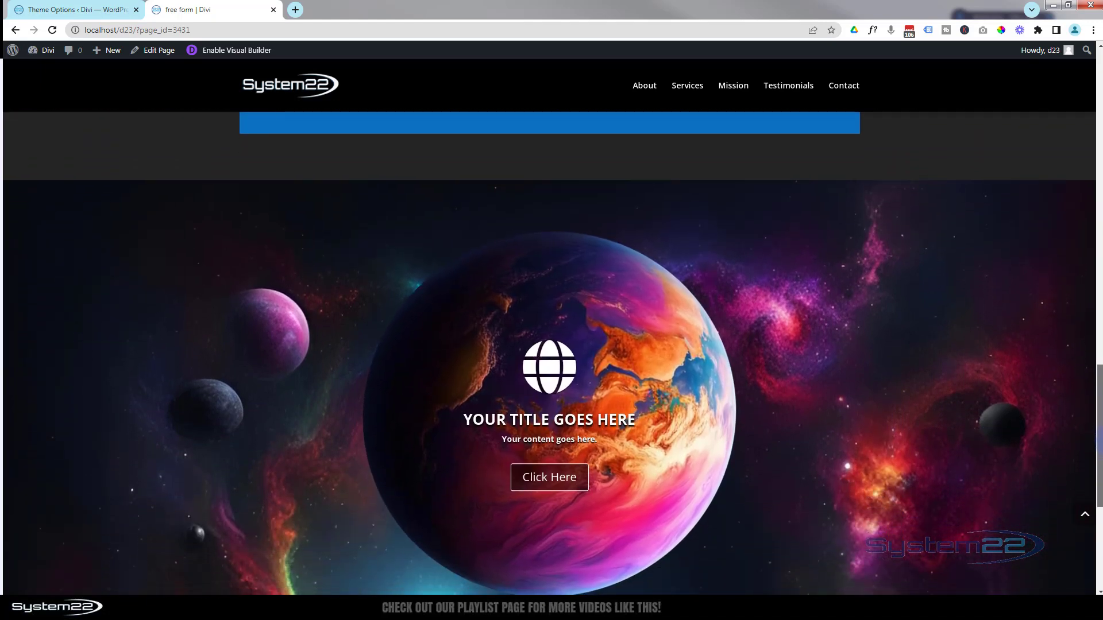
mouse_move(1100, 451)
mouse_down()
mouse_move(1099, 441)
mouse_move(1101, 457)
mouse_up()
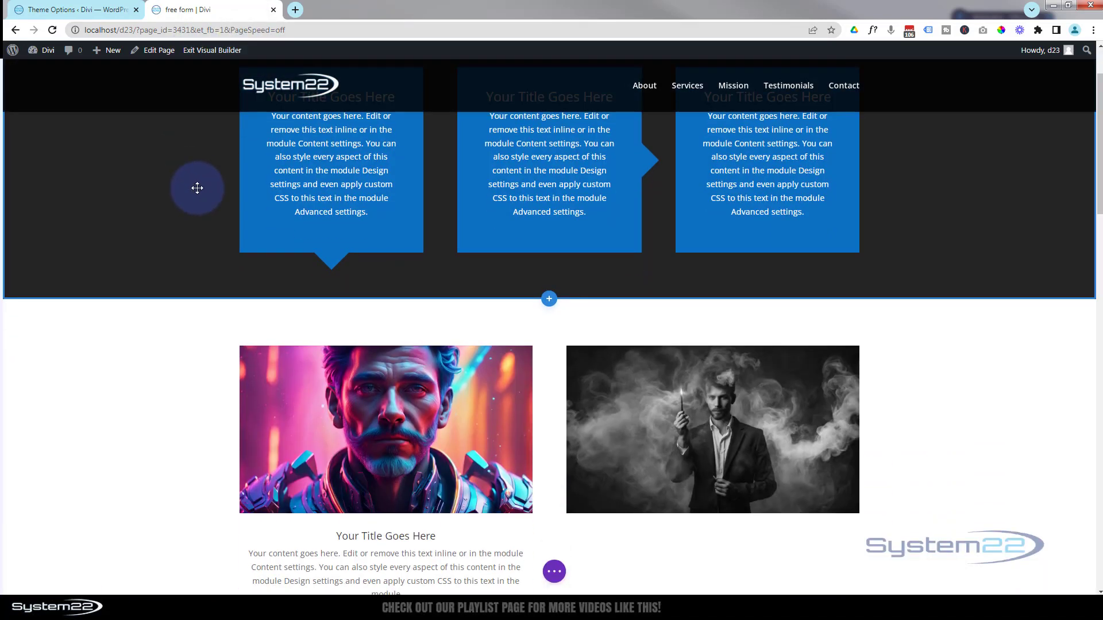
Delete the existing earth-planet hero section from the page.
scroll(197, 188, down, 6)
scroll(197, 187, down, 8)
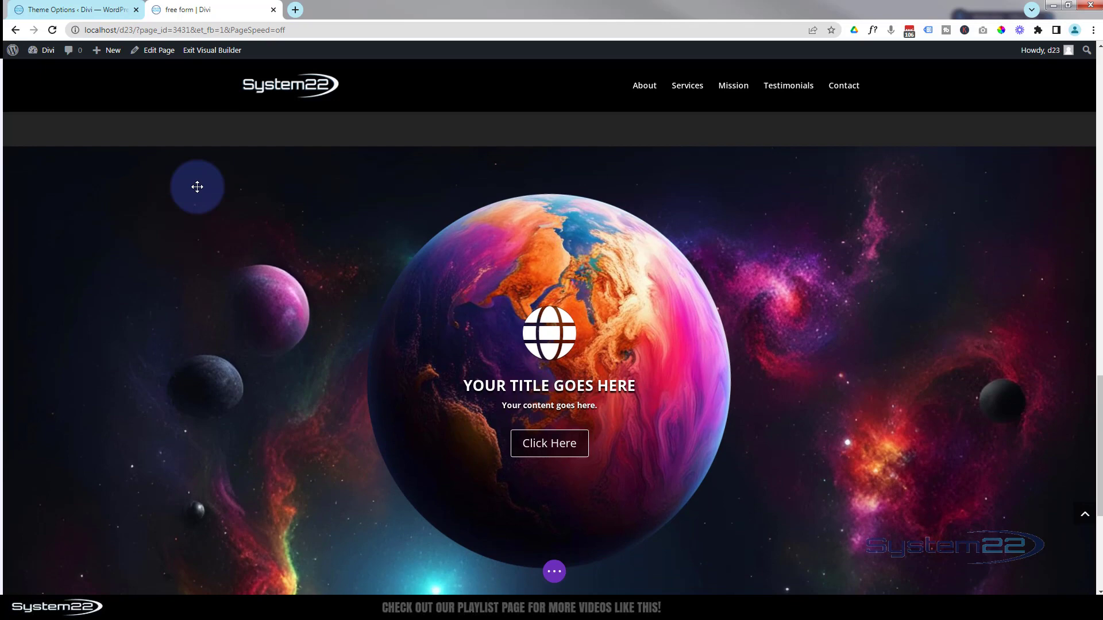
mouse_move(197, 184)
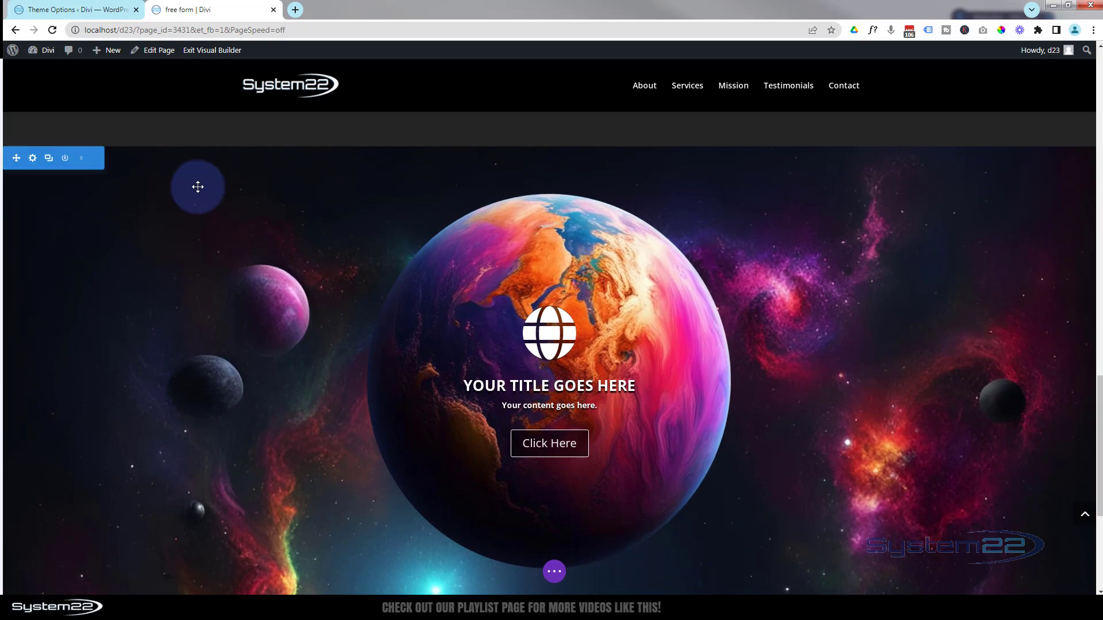
click(81, 162)
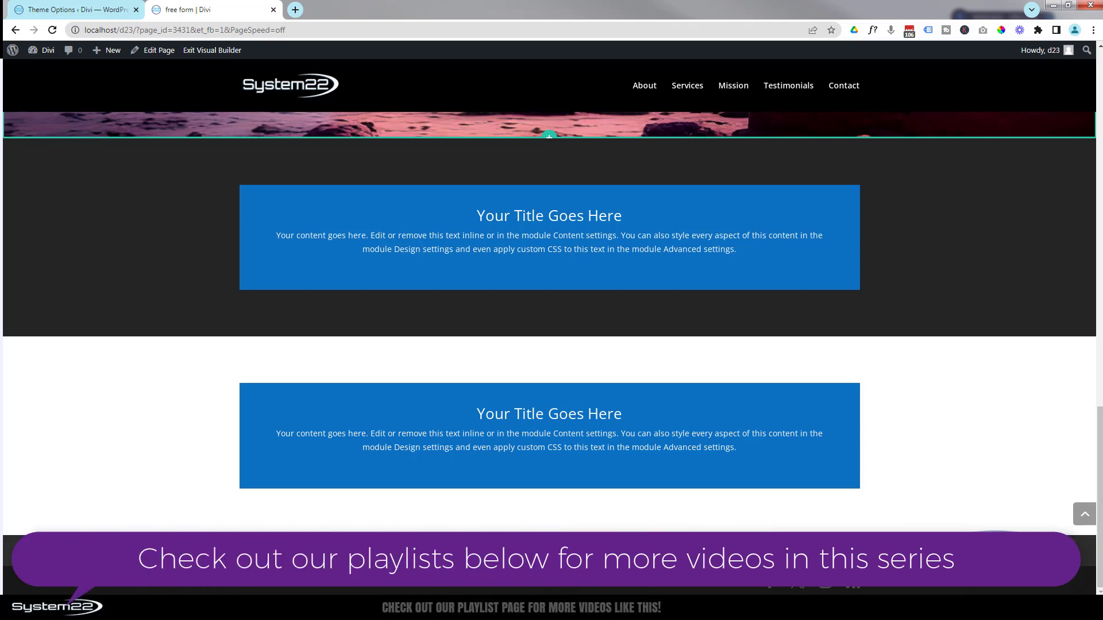
Check the 'bg space' JPEG and 'planet' PNG files in the rotate folder.
drag(0, 217, 316, 219)
click(107, 377)
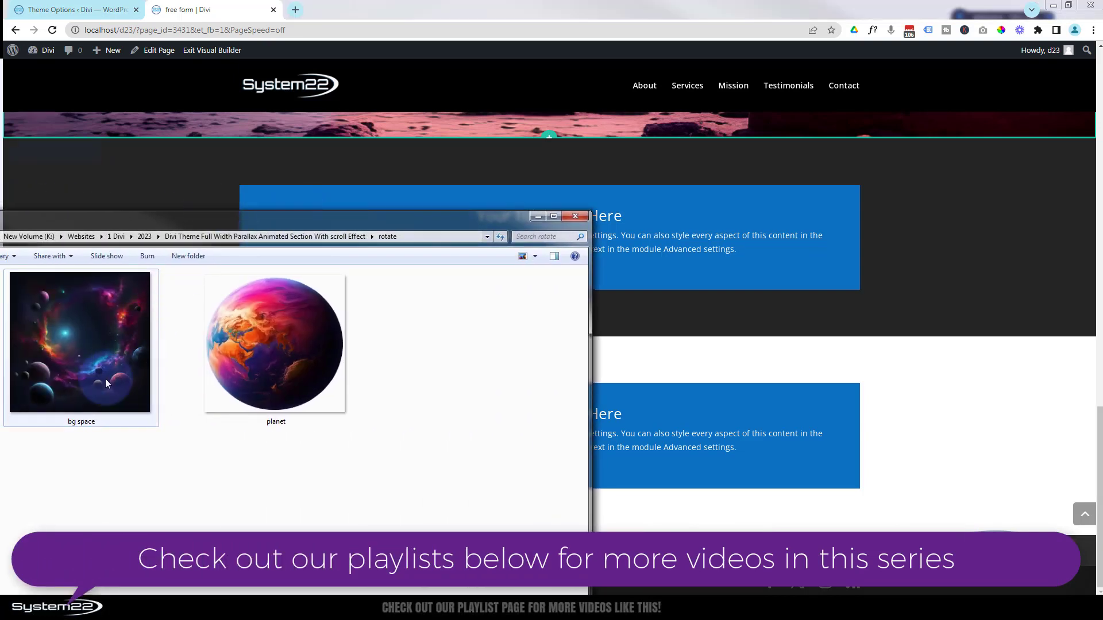
click(160, 376)
click(232, 405)
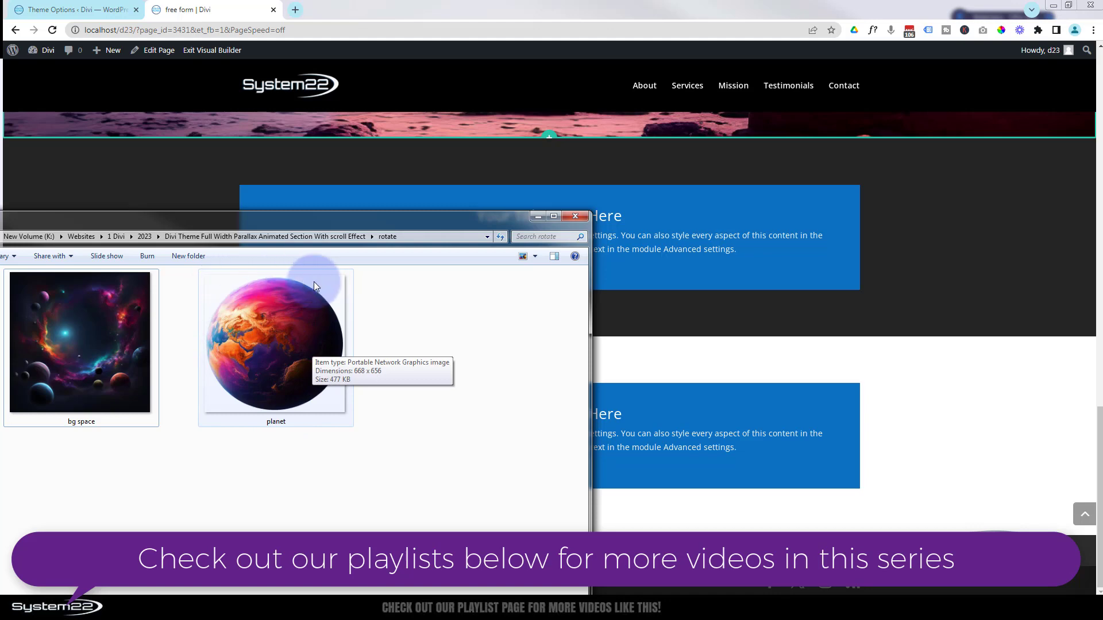
drag(423, 223, 166, 225)
click(423, 222)
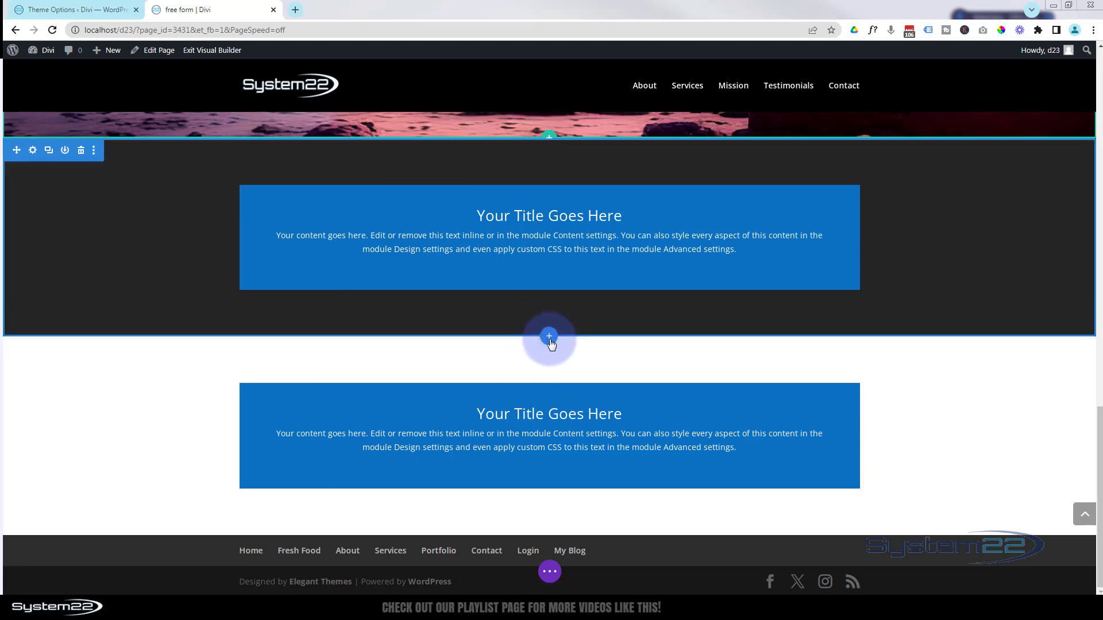
Insert a regular section with a single full-width column below the text box.
click(549, 336)
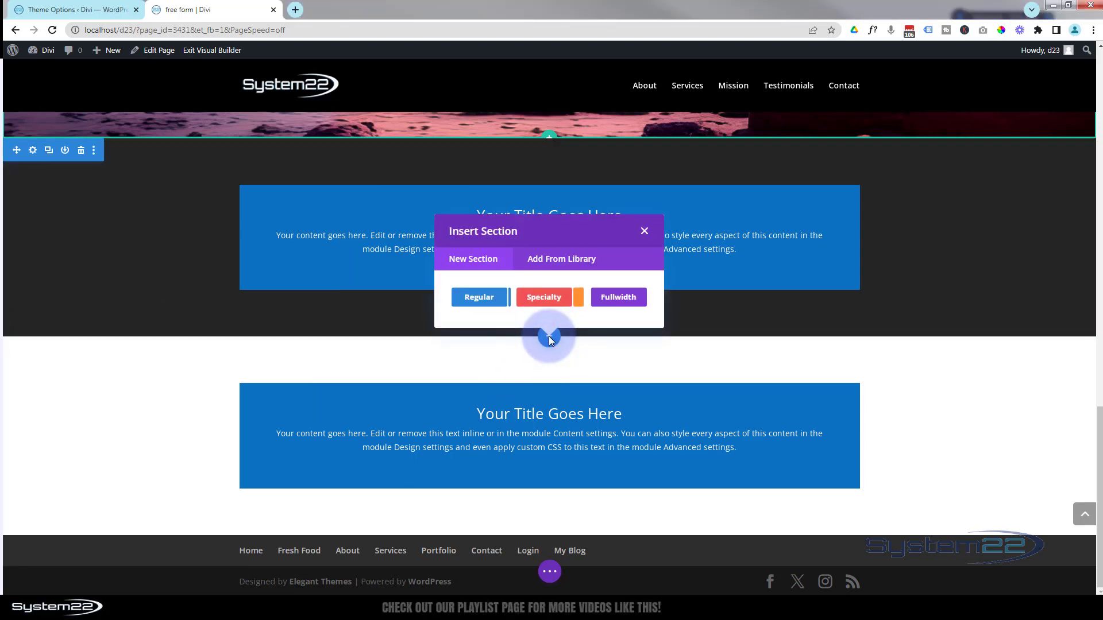
click(481, 298)
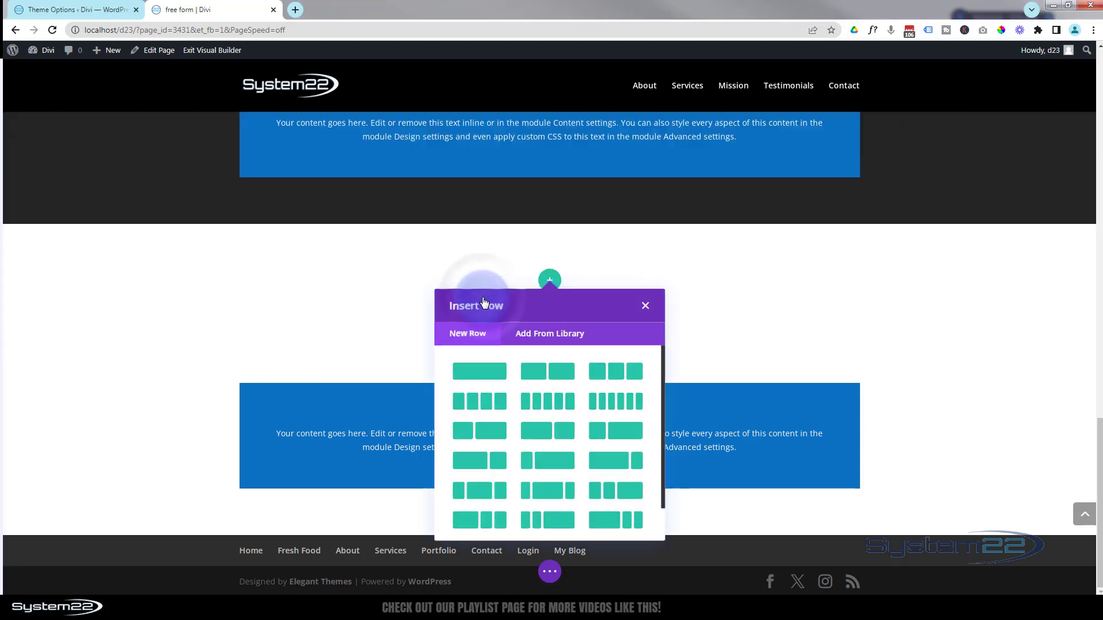
click(479, 371)
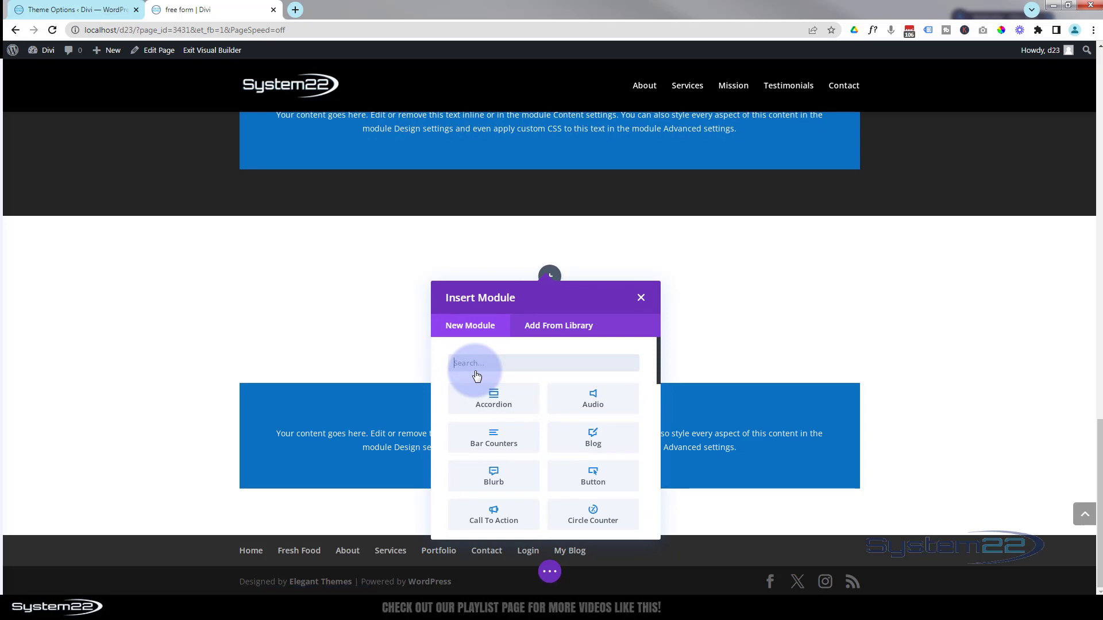
Add an Image module showing planet.png from the Media Library.
scroll(544, 391, down, 4)
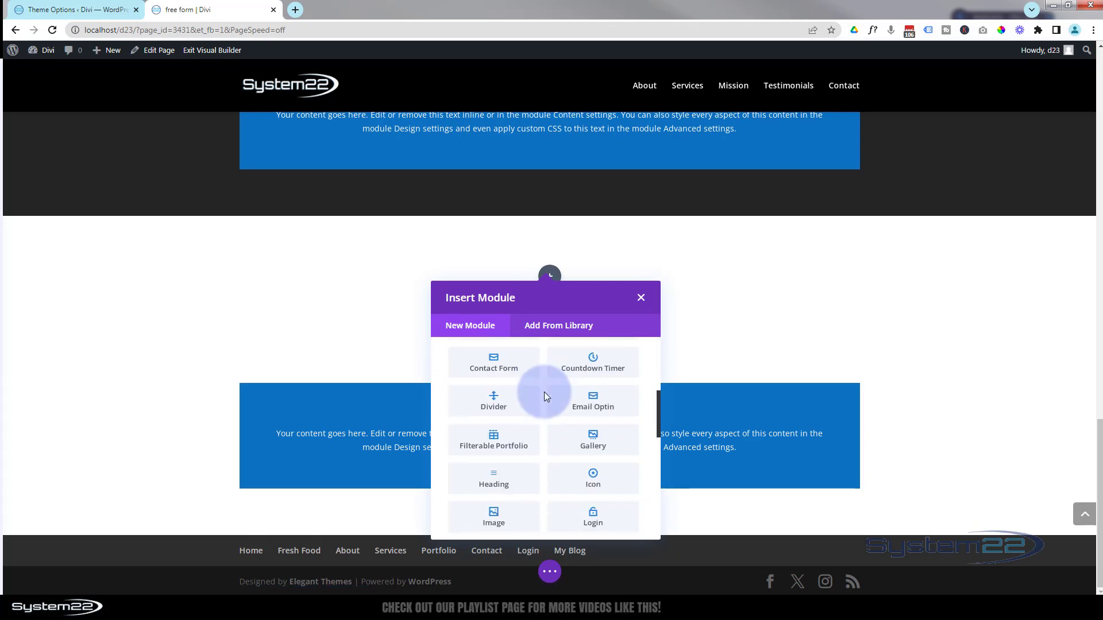
scroll(531, 416, down, 1)
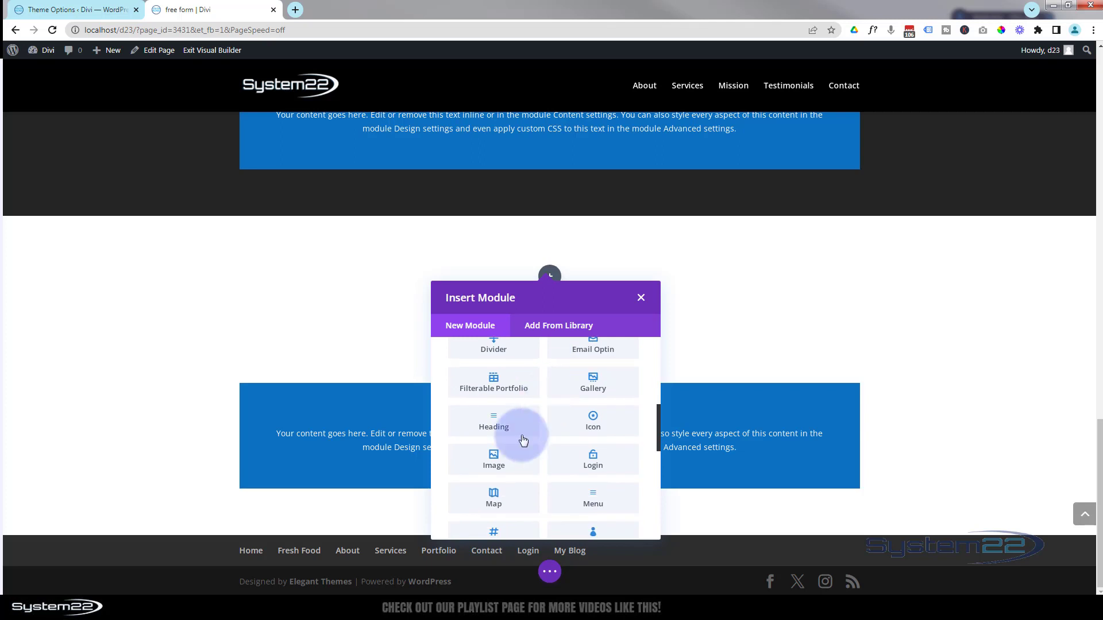
click(489, 464)
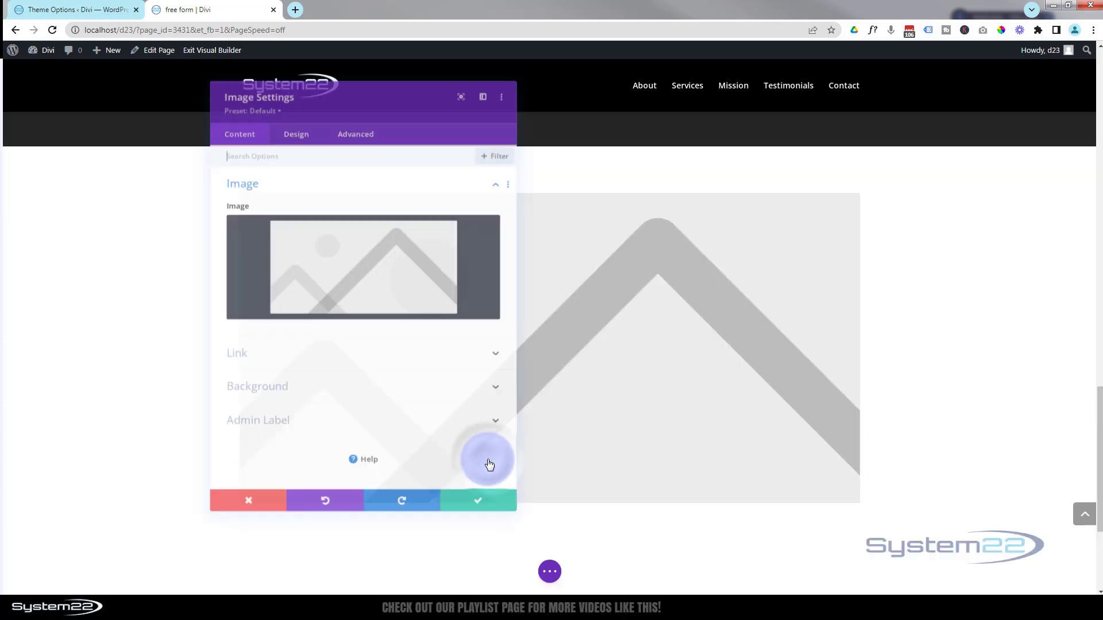
click(381, 278)
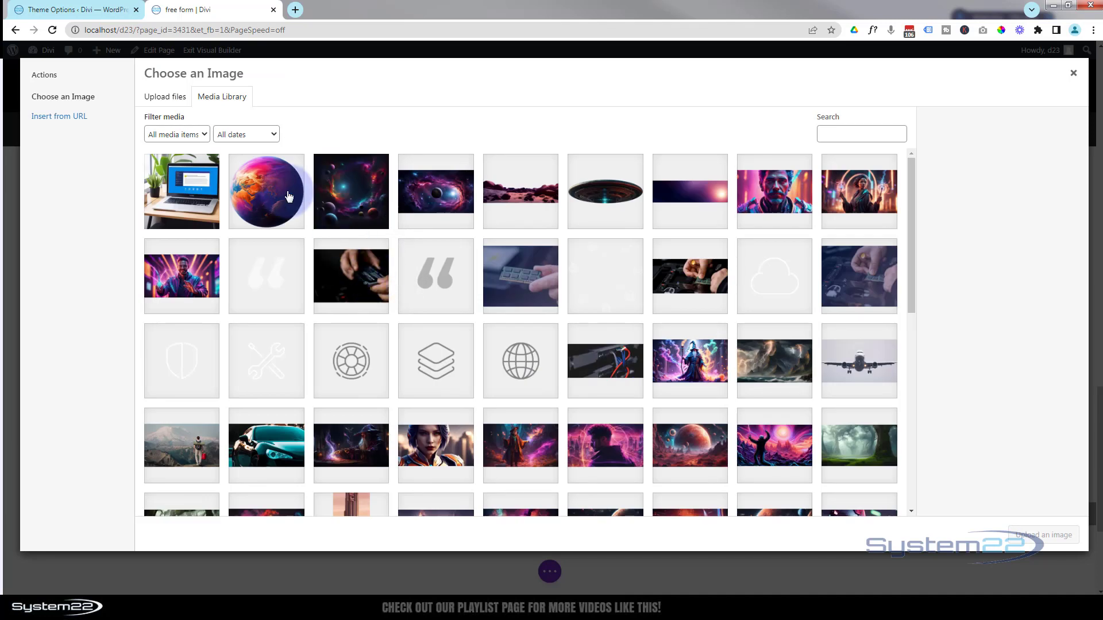
click(281, 199)
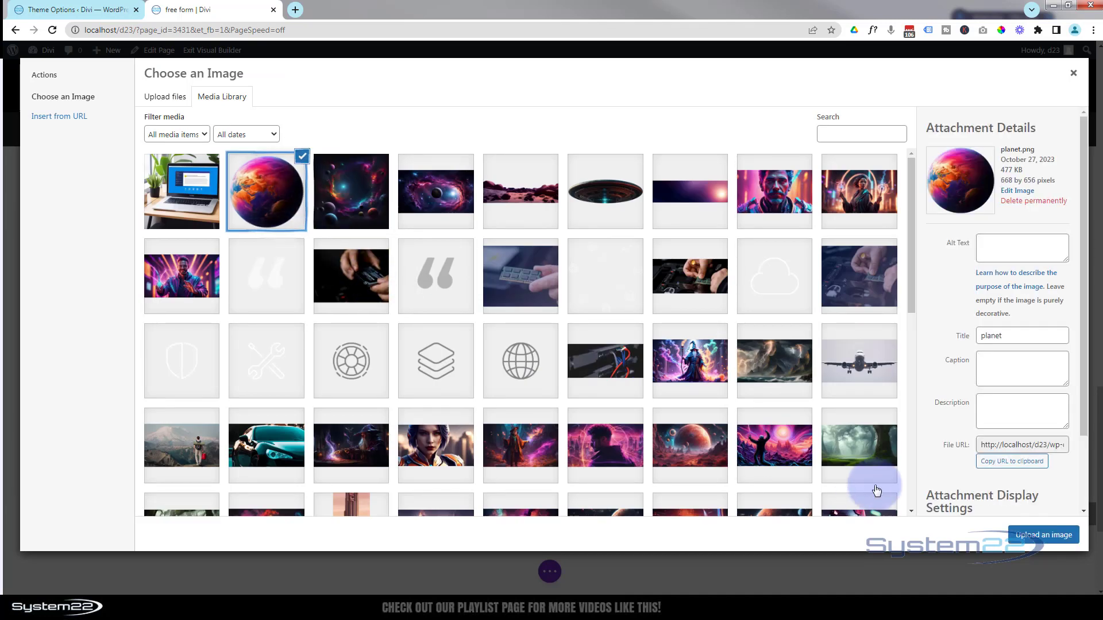
click(1028, 536)
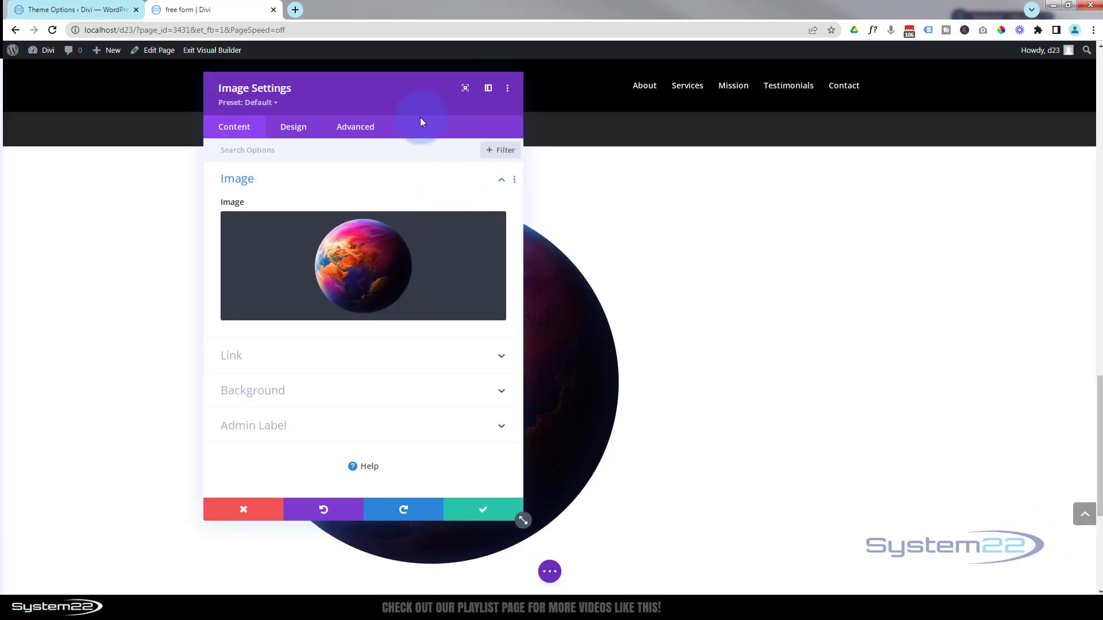
drag(436, 103, 889, 118)
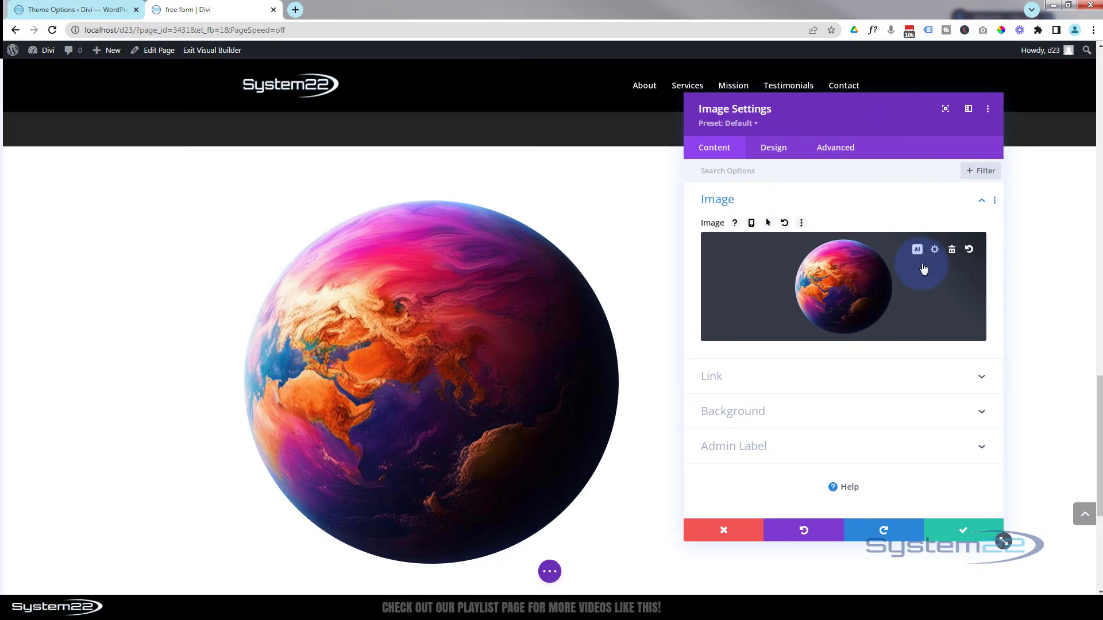
click(782, 151)
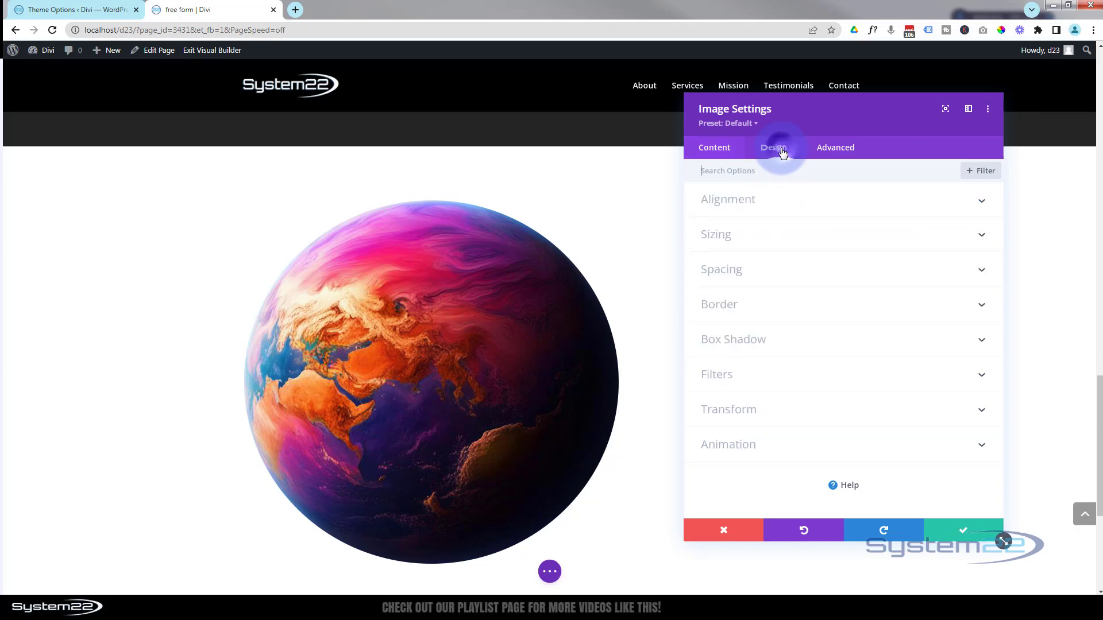
Center-align the planet image, clear its 'planet' title text, and save the image settings.
click(797, 201)
click(836, 242)
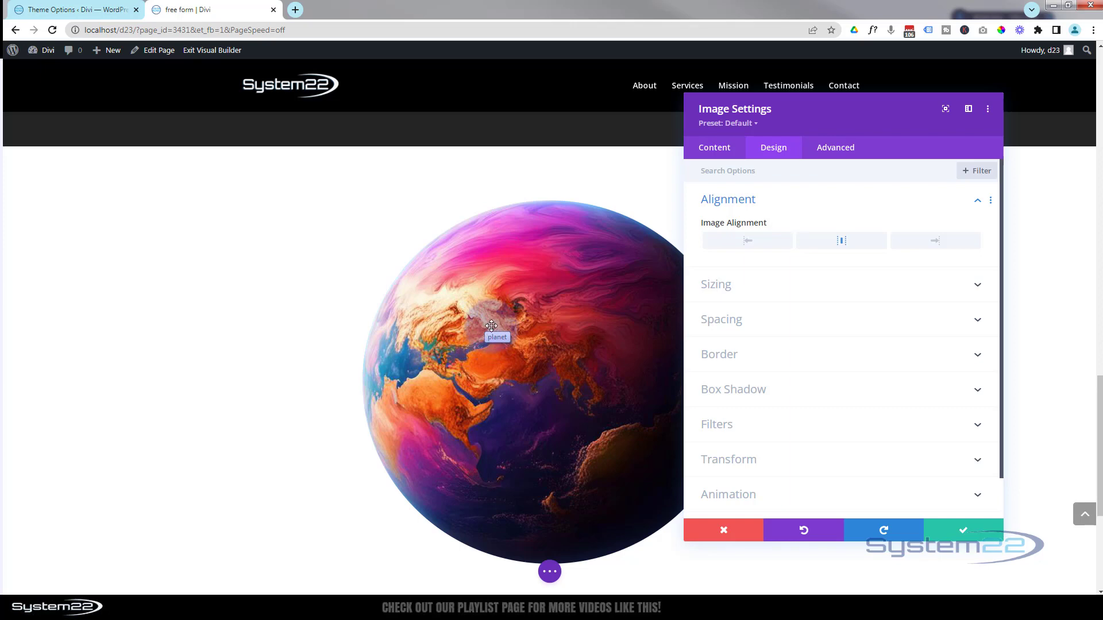
click(857, 134)
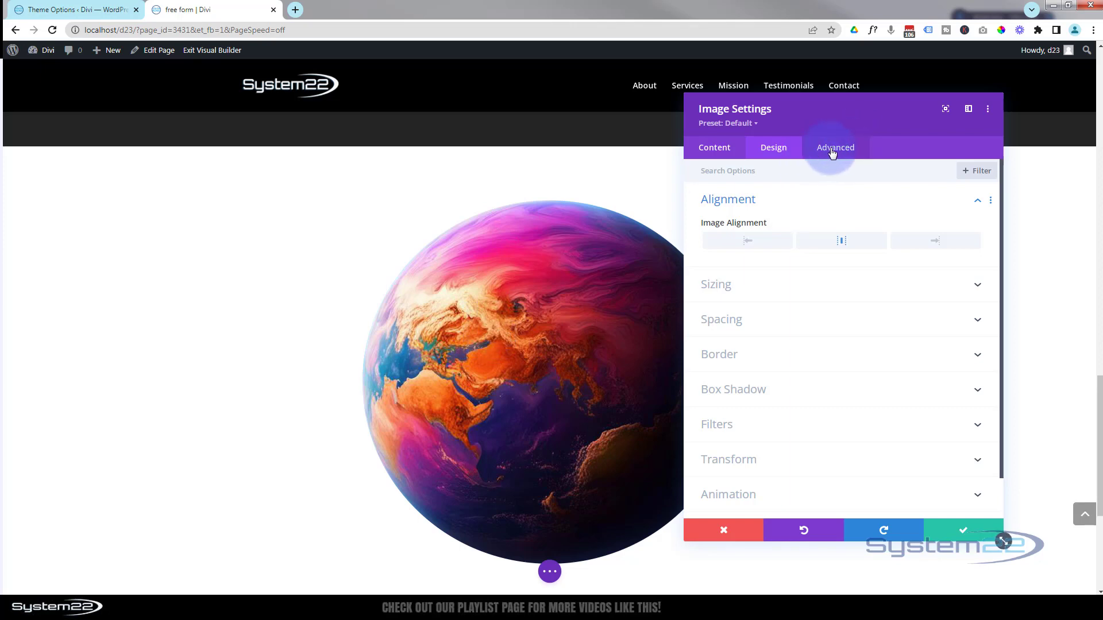
click(834, 151)
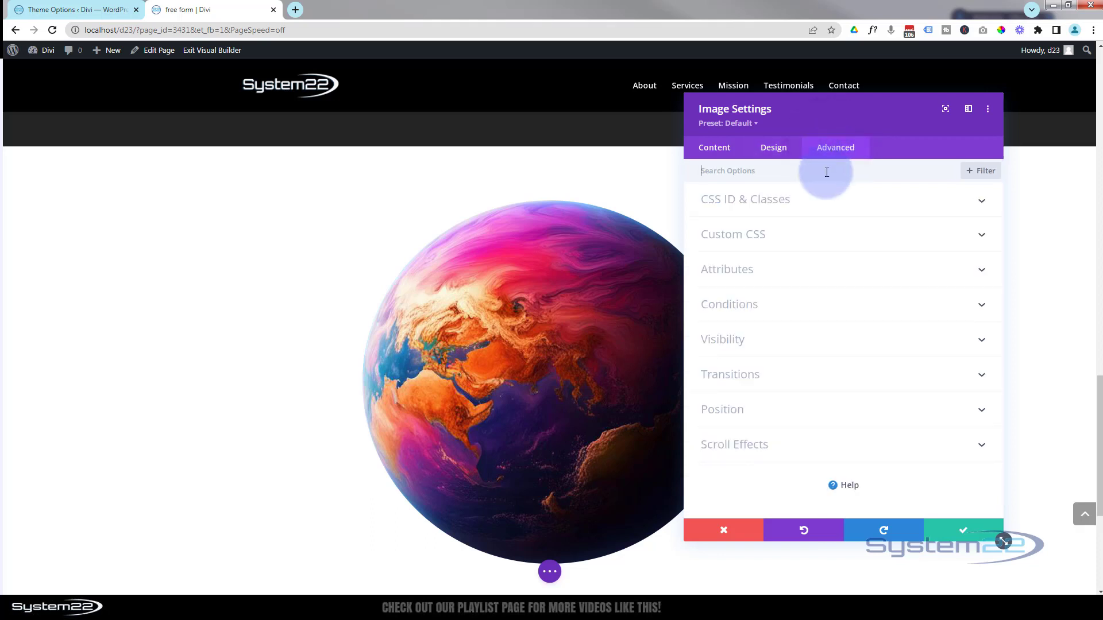
click(804, 279)
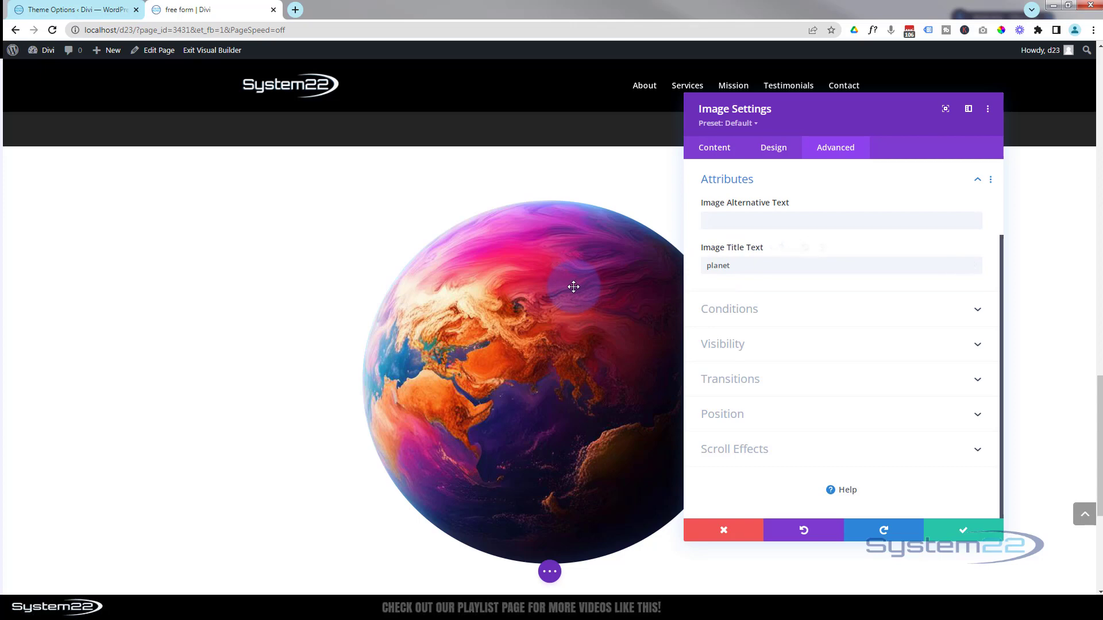
click(729, 268)
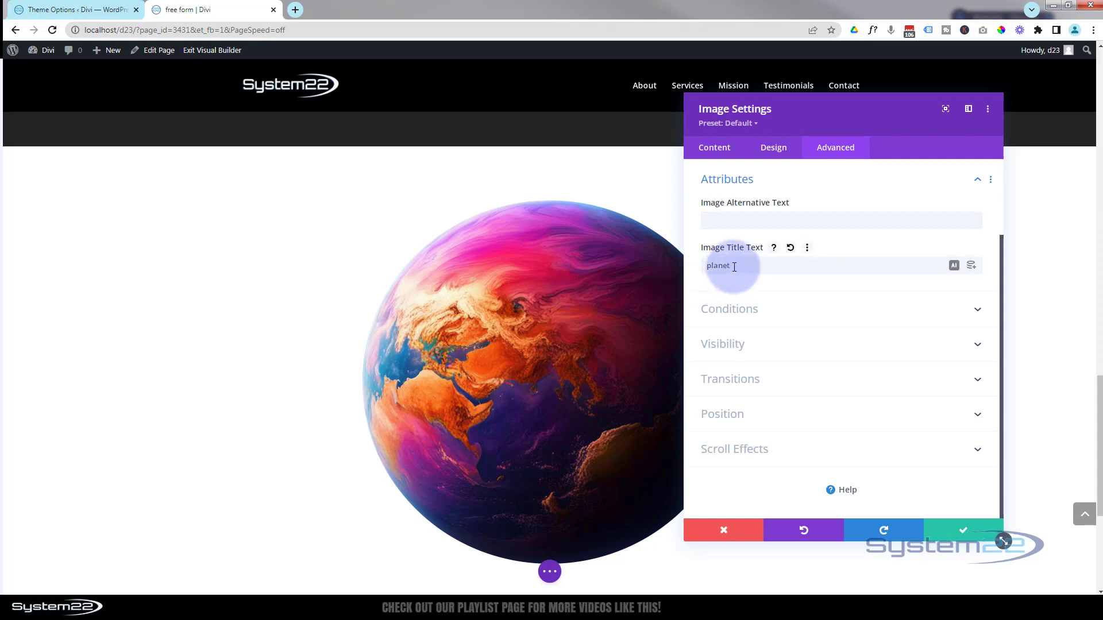
drag(725, 266, 698, 265)
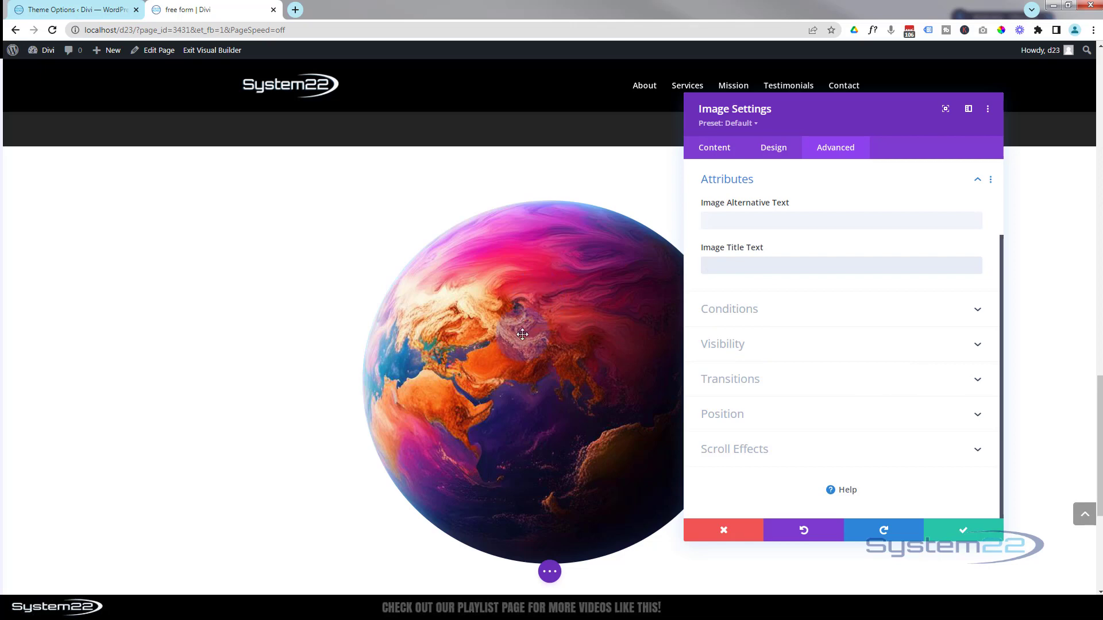
click(958, 539)
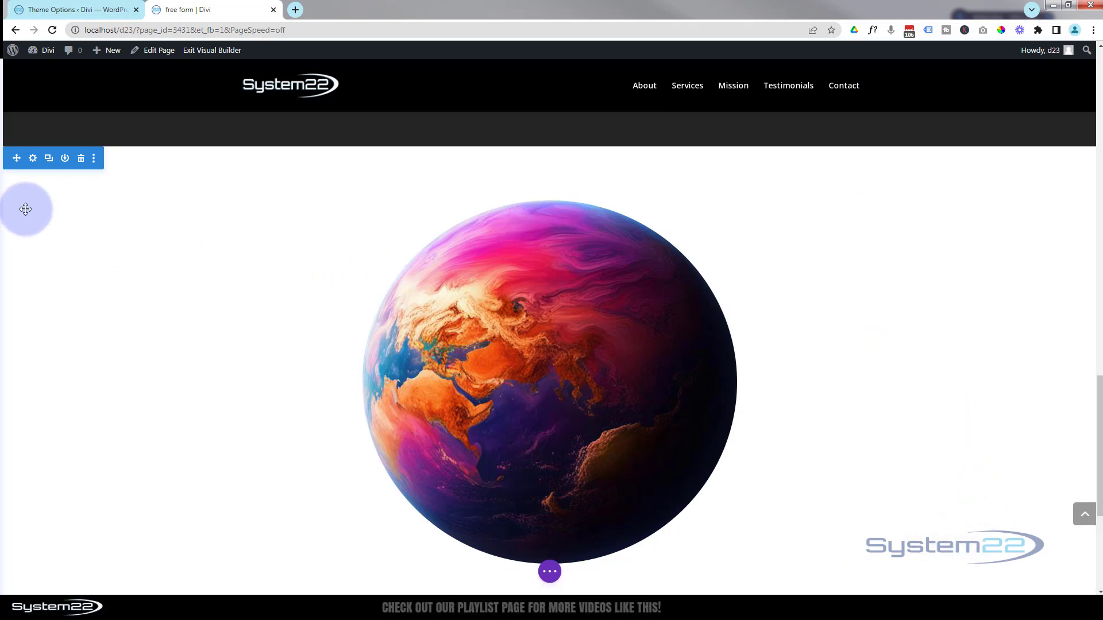
Set the space nebula image as the section background and turn on parallax.
click(34, 163)
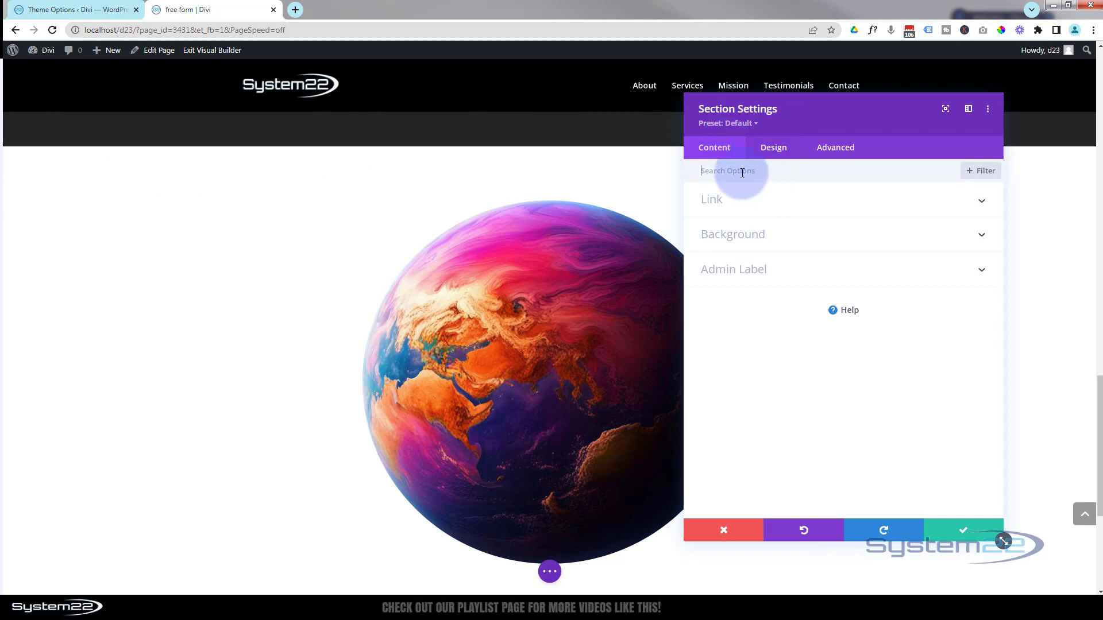
click(801, 241)
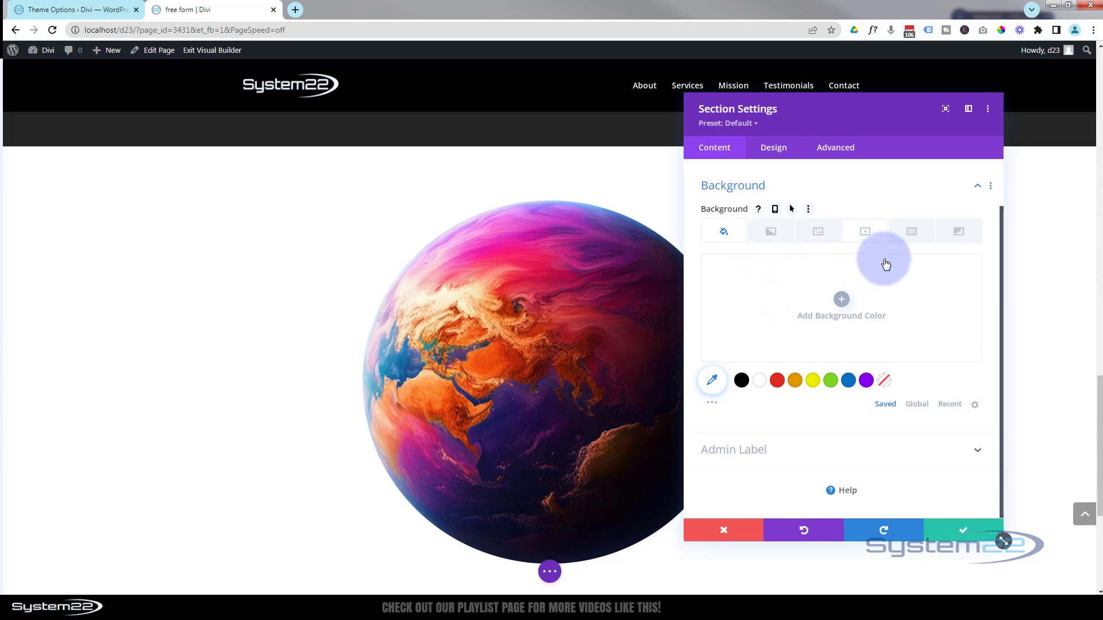
click(821, 235)
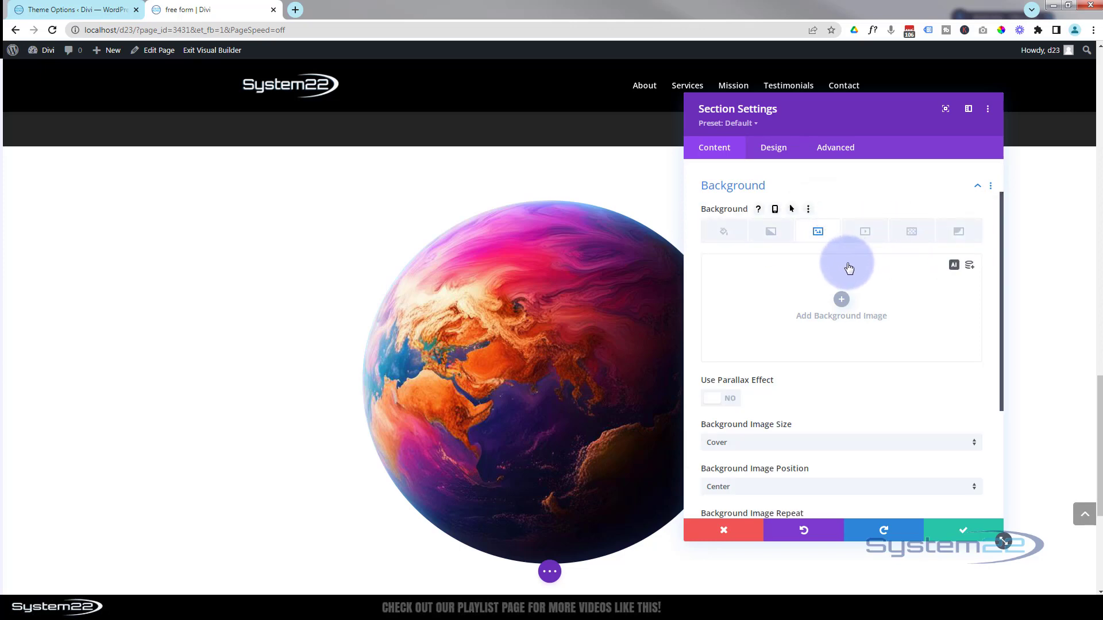
click(842, 300)
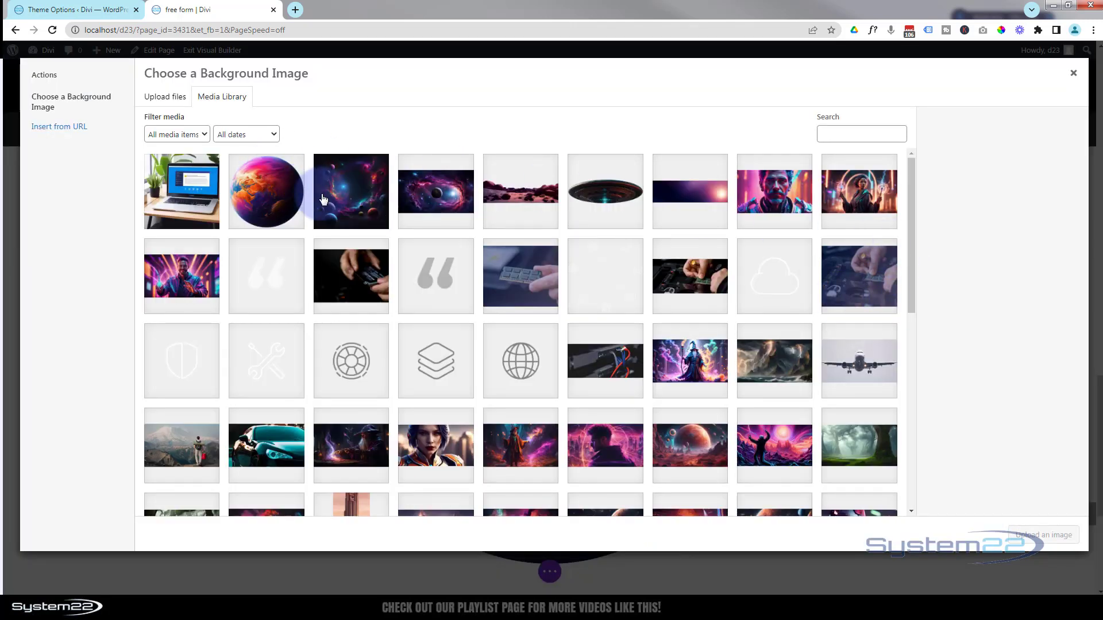
click(349, 195)
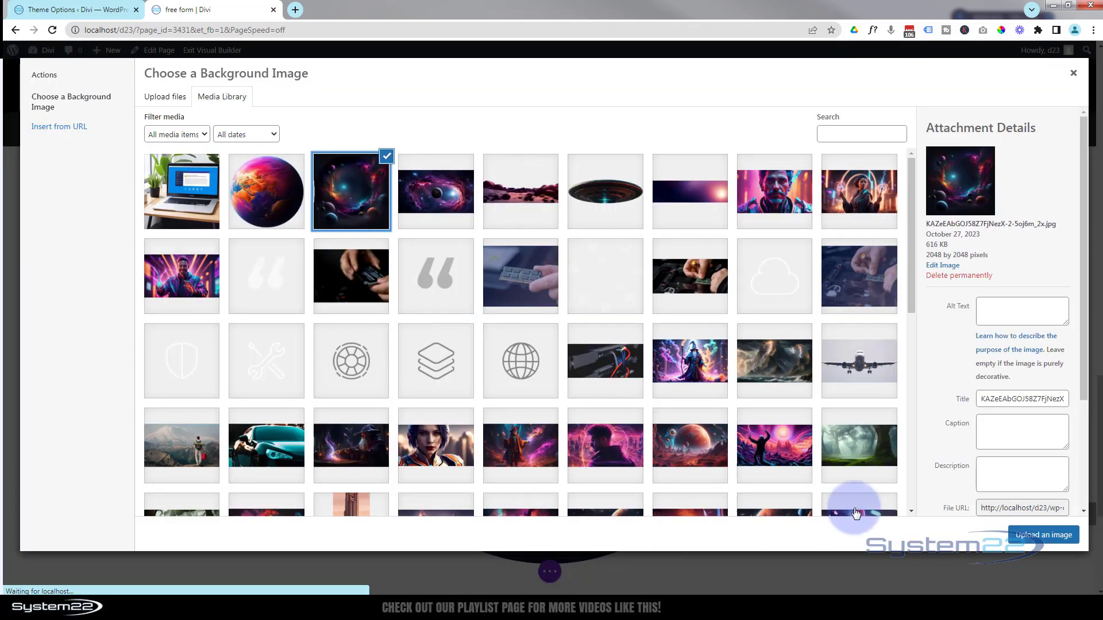
click(1034, 536)
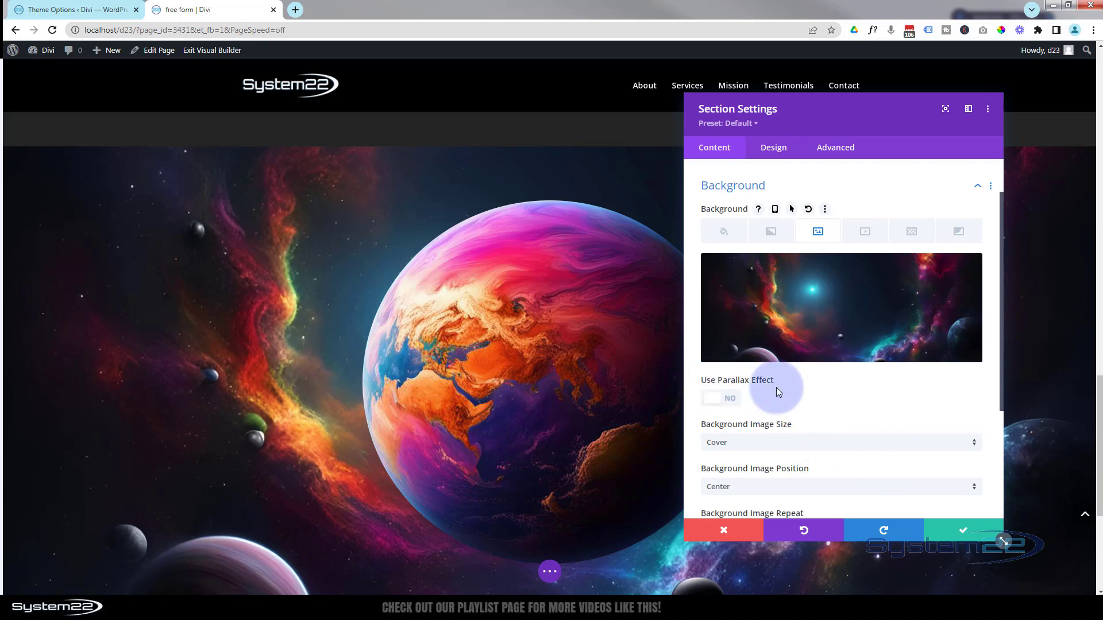
click(732, 401)
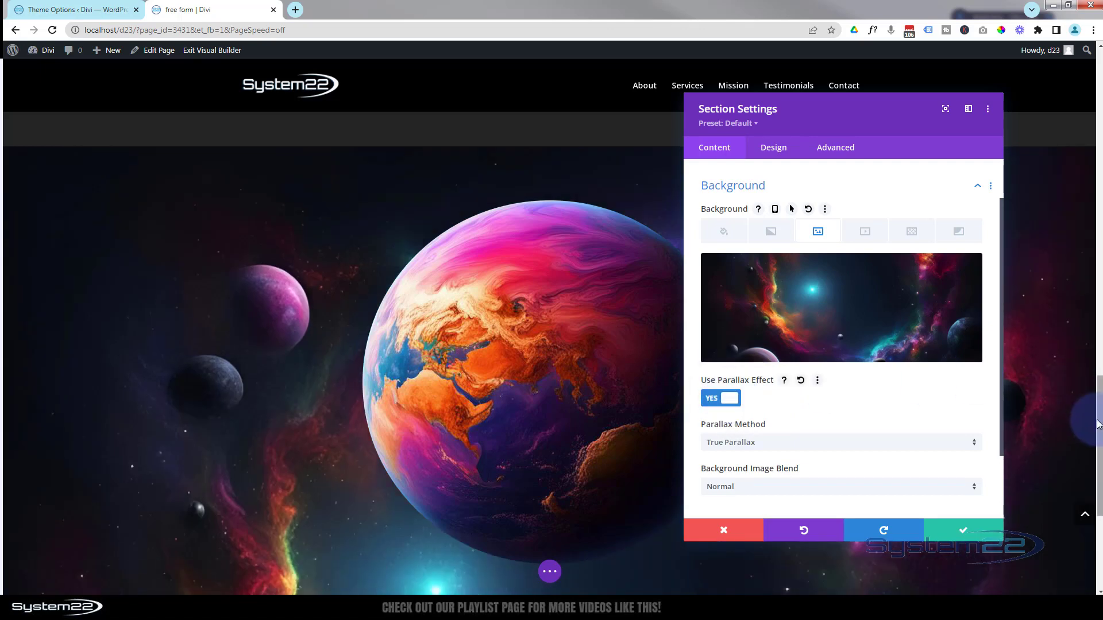
Try the CSS parallax method, revert to True Parallax, and save the section settings.
mouse_move(1100, 428)
mouse_down()
mouse_move(1091, 368)
mouse_move(1098, 494)
mouse_move(1097, 397)
mouse_move(1097, 416)
mouse_up()
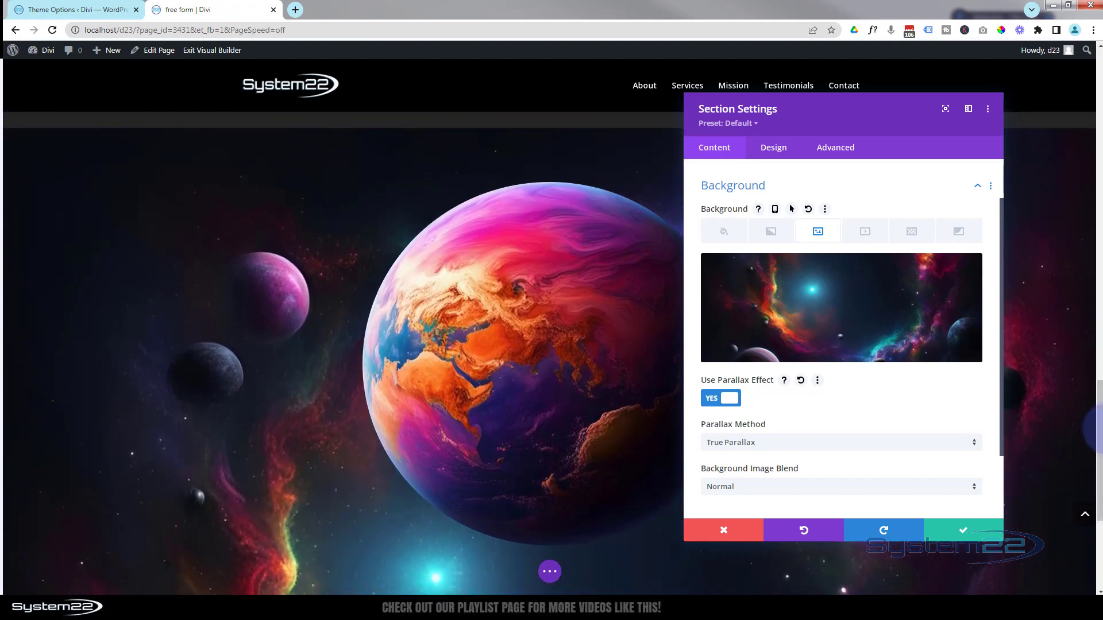
click(828, 444)
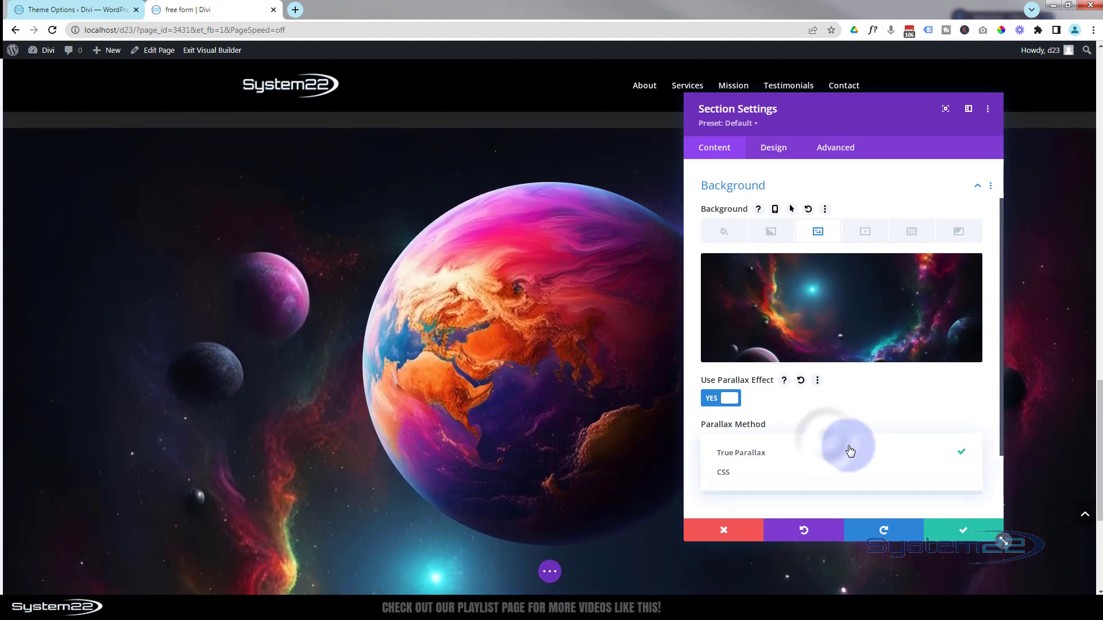
click(763, 473)
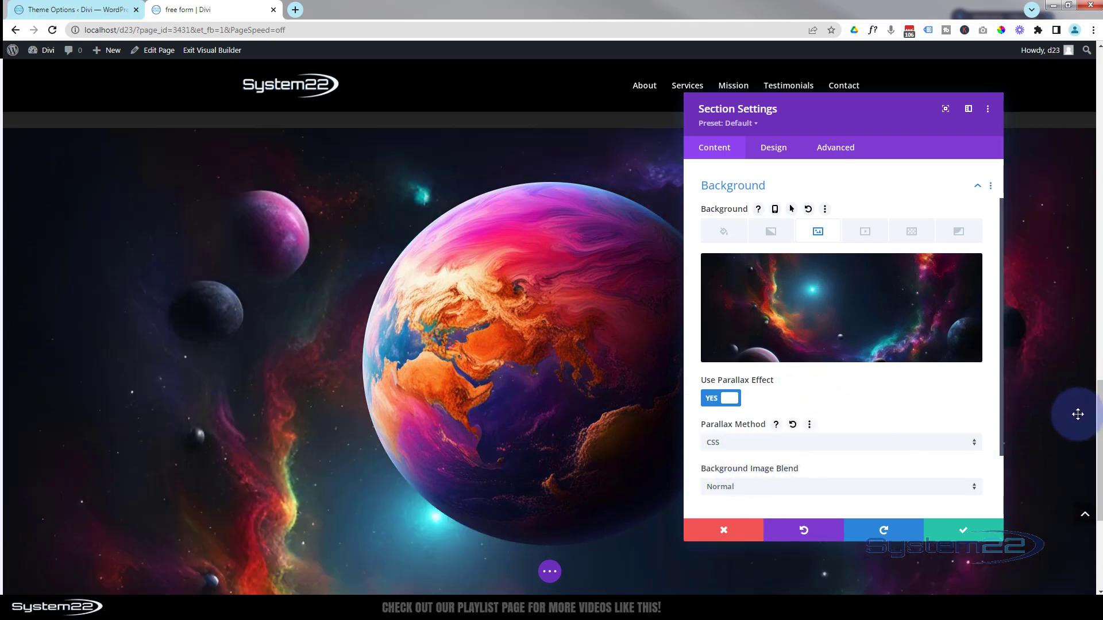
mouse_move(1099, 456)
mouse_down()
mouse_move(1095, 405)
mouse_move(1094, 506)
mouse_move(1098, 451)
mouse_up()
click(772, 443)
click(752, 454)
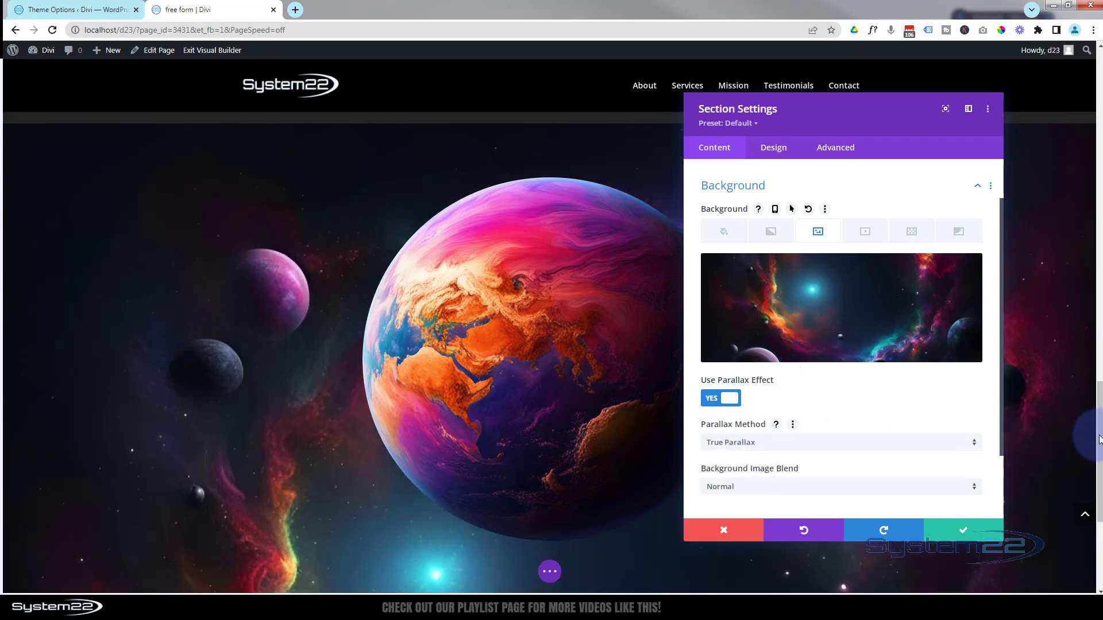
mouse_move(1100, 440)
mouse_down()
mouse_move(1100, 466)
mouse_move(1098, 403)
mouse_move(1099, 435)
mouse_up()
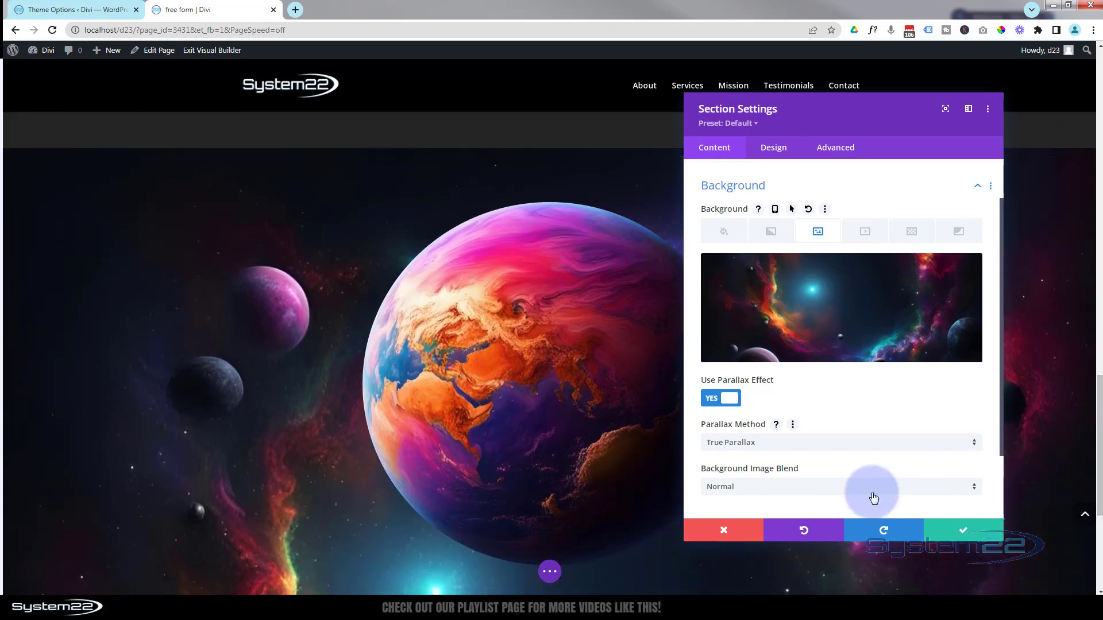
click(961, 531)
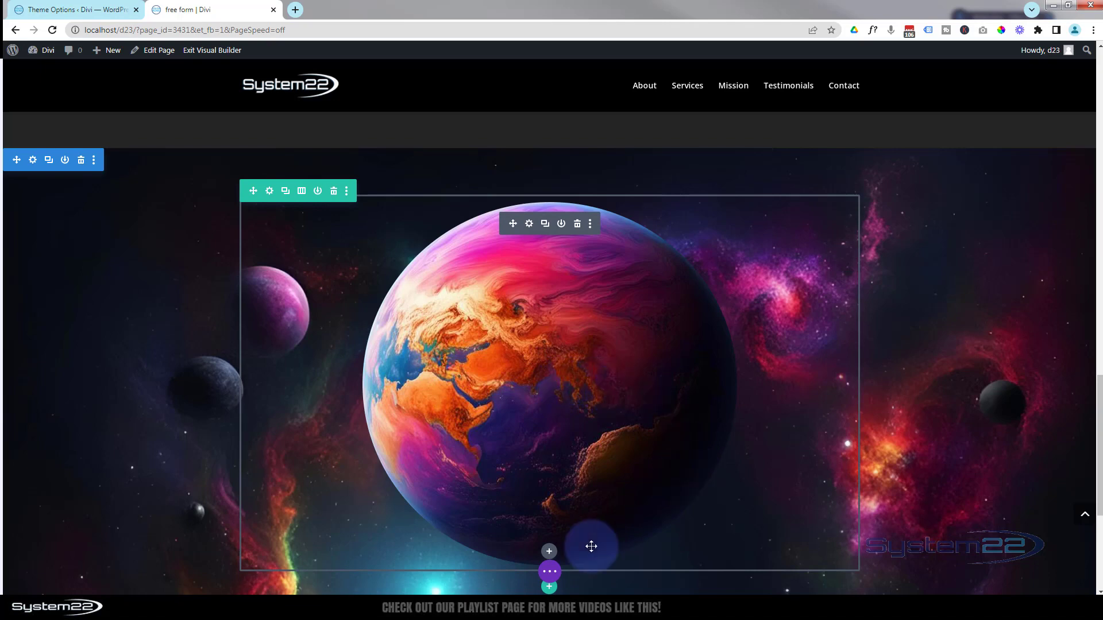
Add a single-column row containing a Blurb module to the section.
click(549, 586)
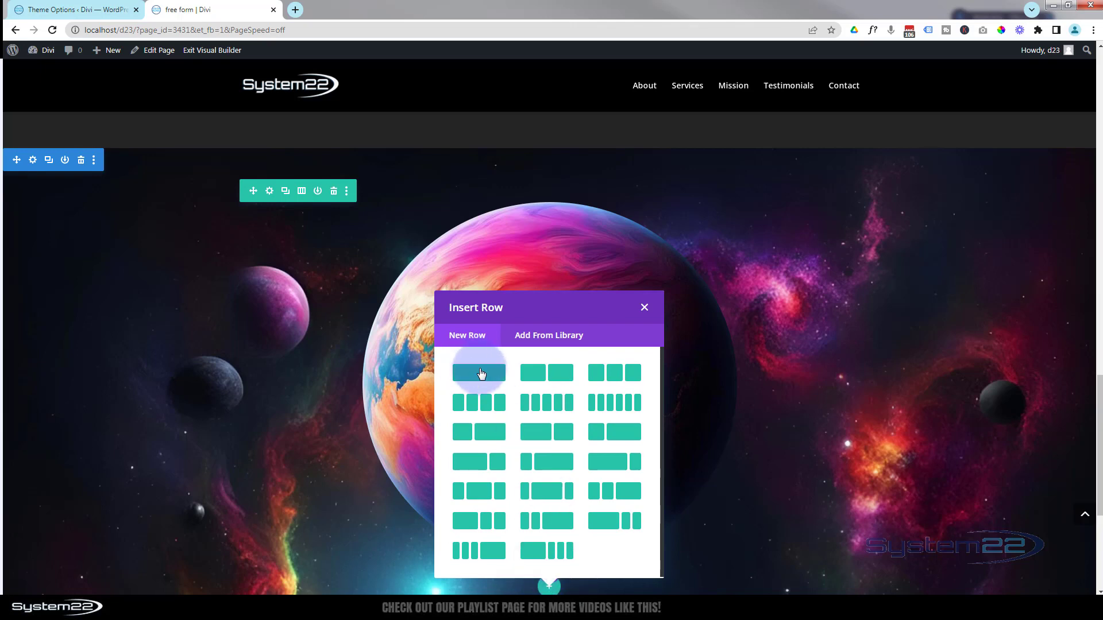
click(479, 373)
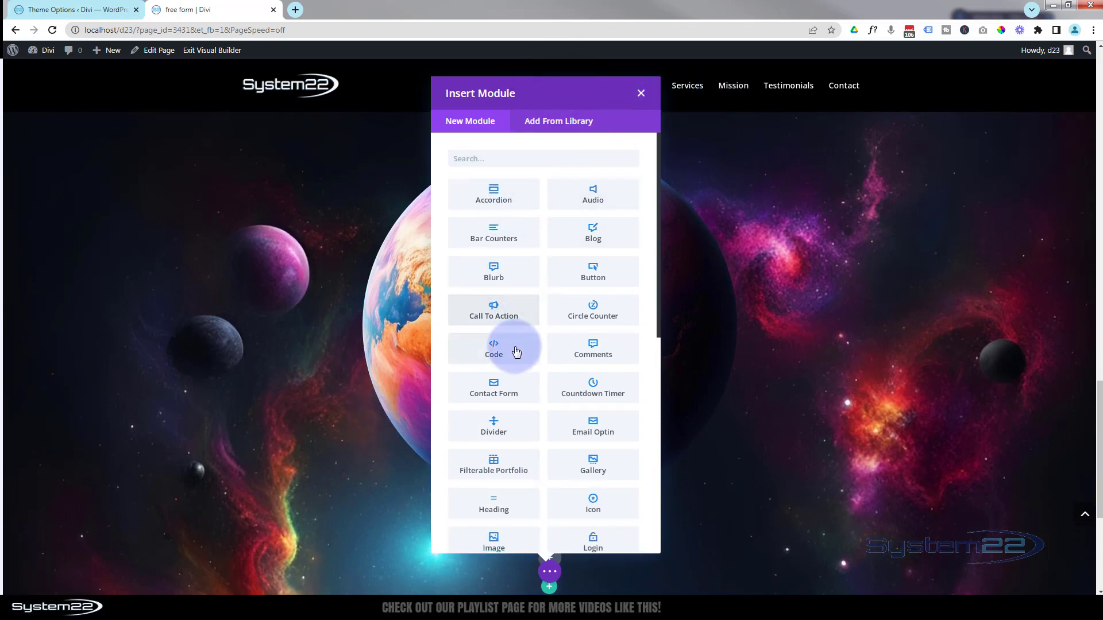
click(495, 278)
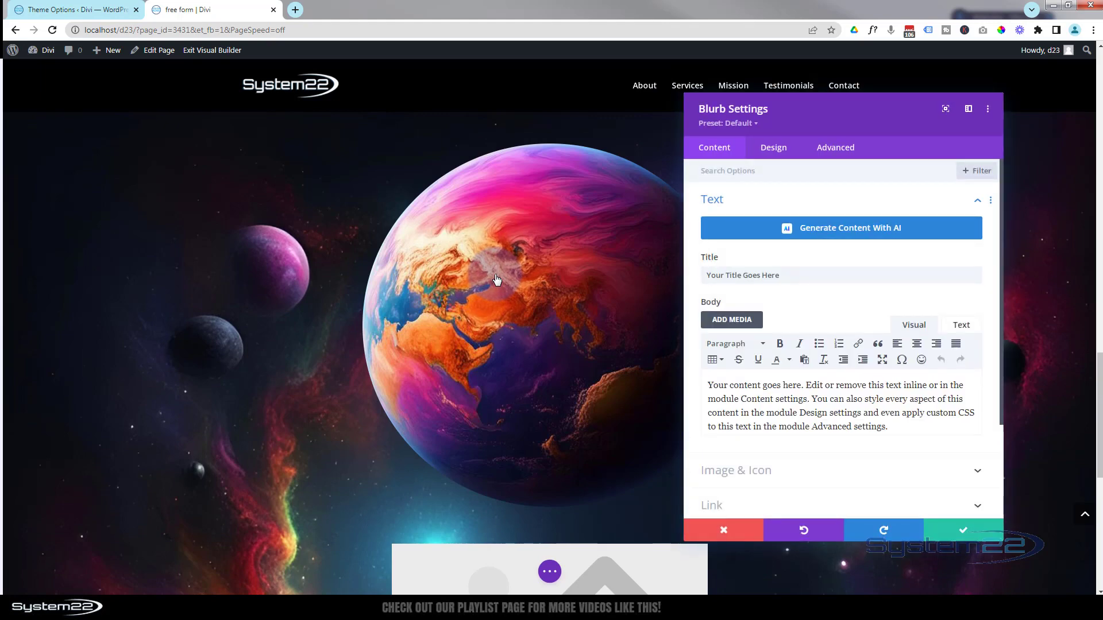
scroll(281, 360, down, 2)
scroll(281, 360, down, 4)
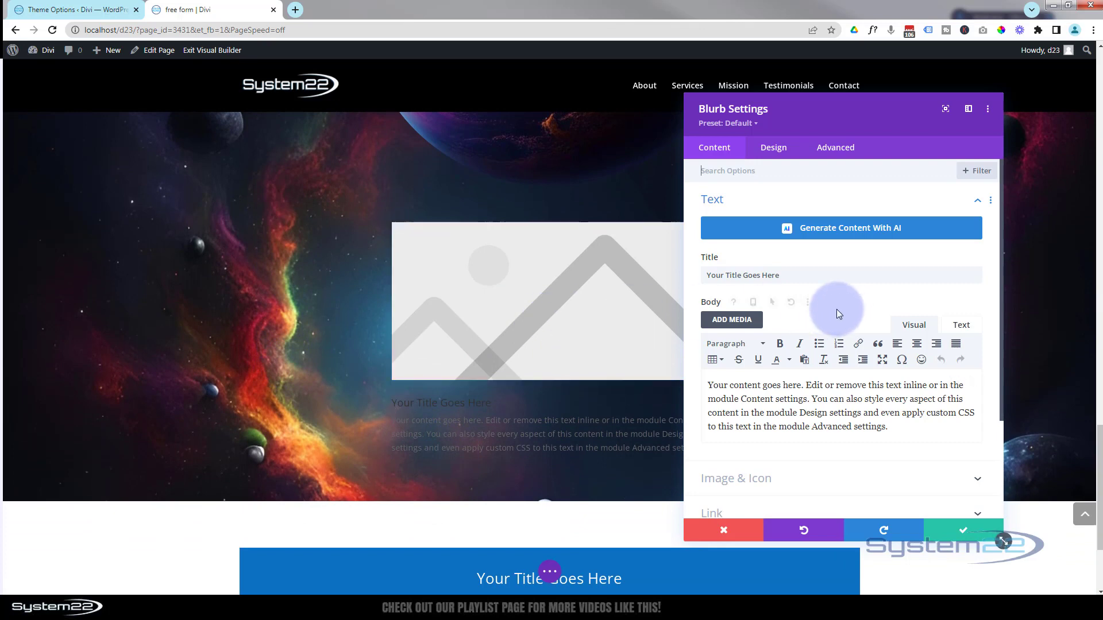
Trim the blurb body text to 'Your content goes here' without a final period.
drag(806, 385, 932, 437)
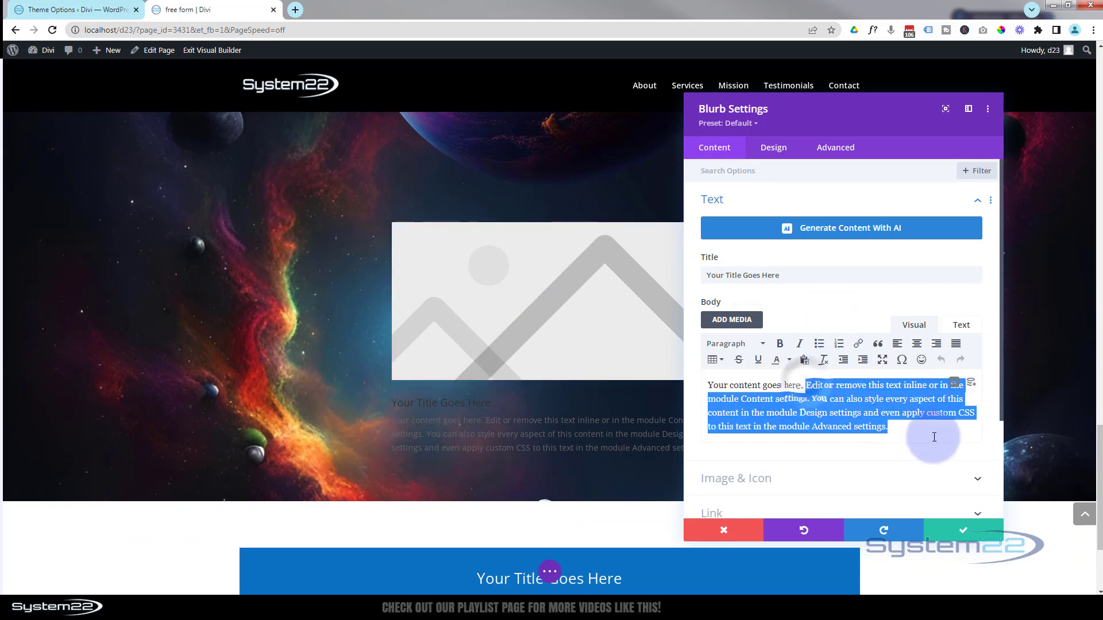
key(BackSpace)
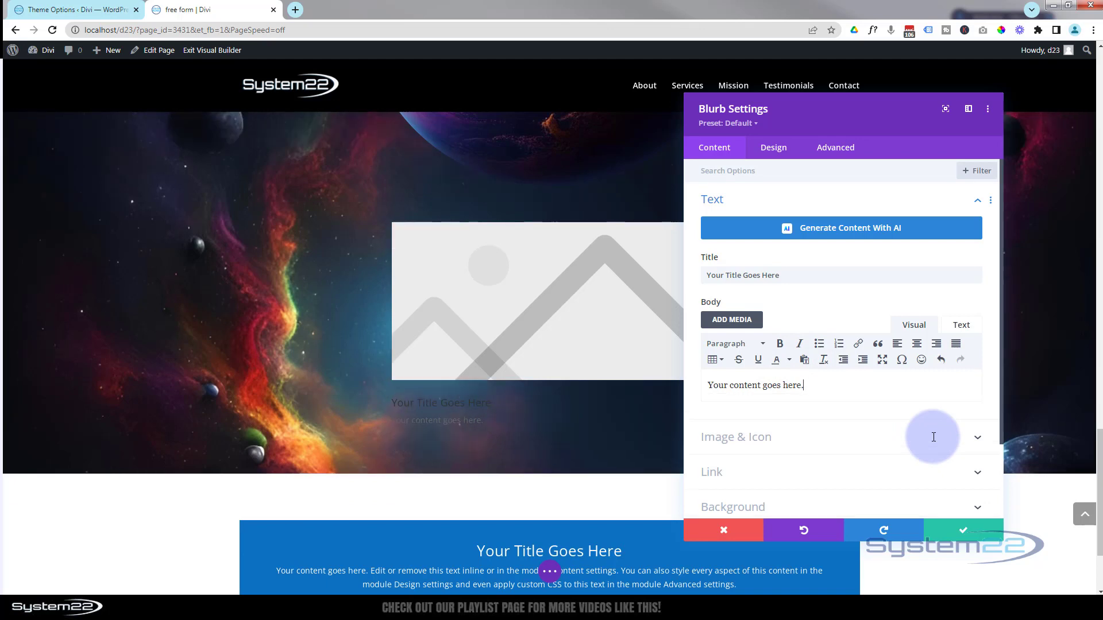
key(BackSpace)
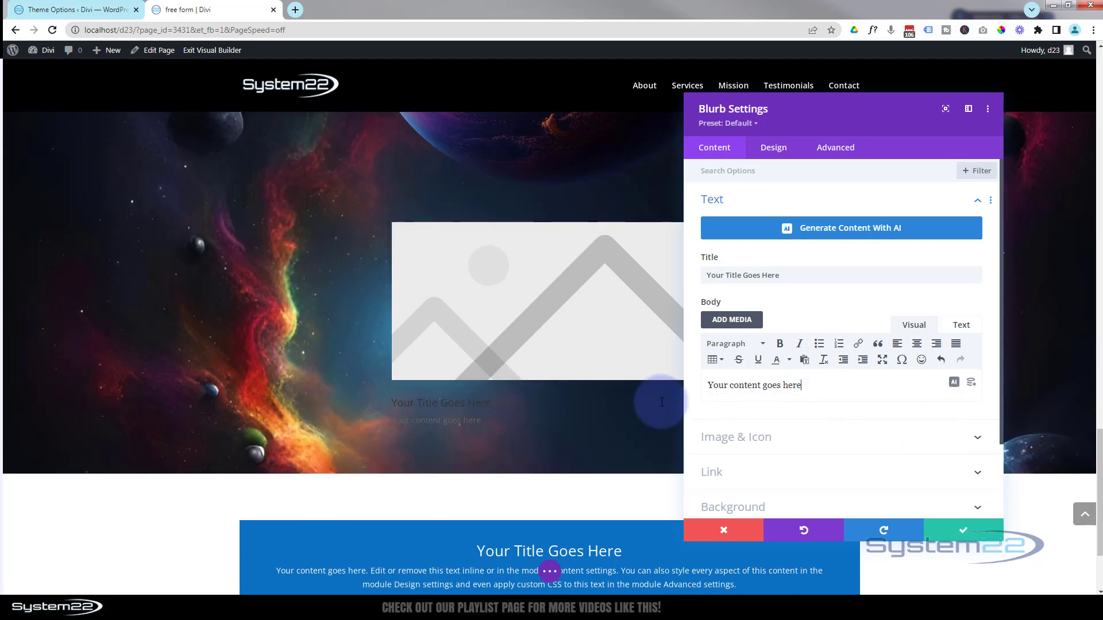
click(794, 439)
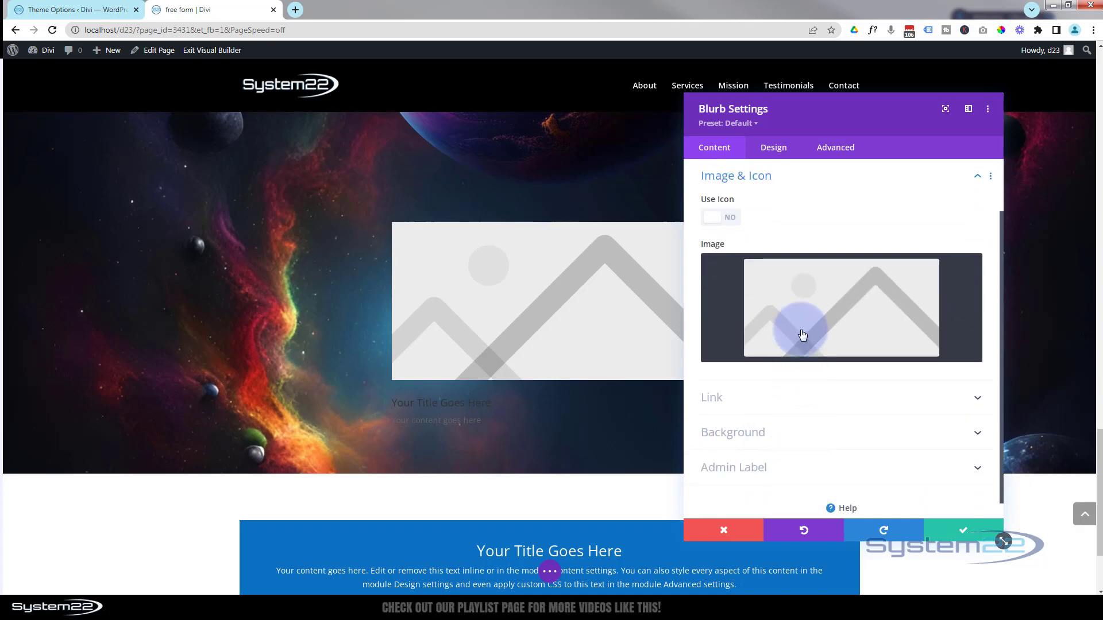
Switch the blurb to an icon, search 'plane', and choose the globe icon.
click(715, 218)
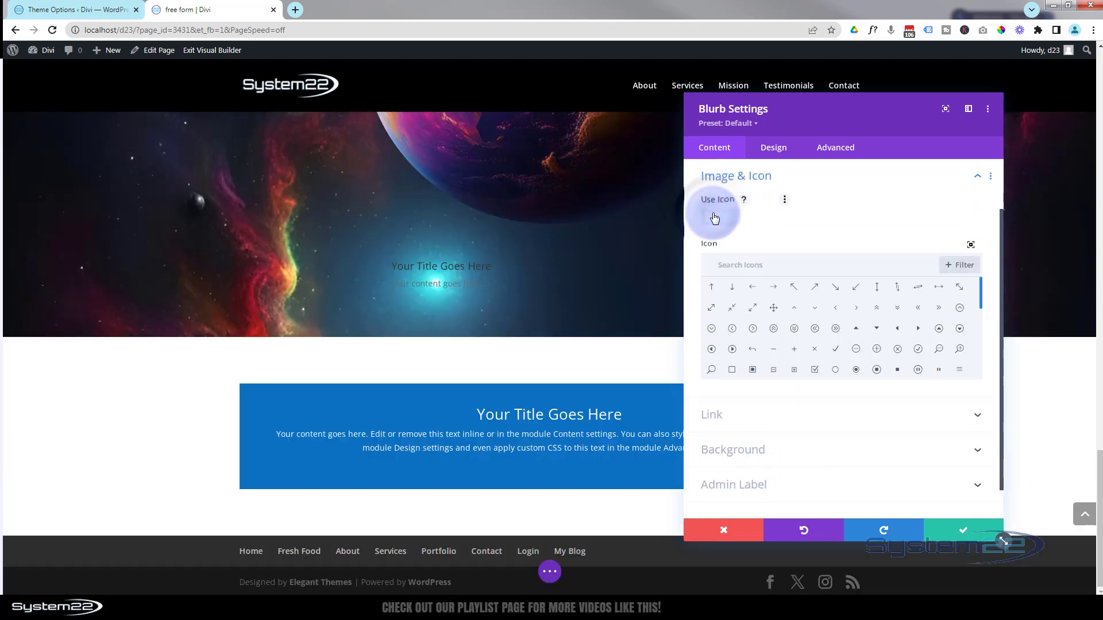
click(727, 266)
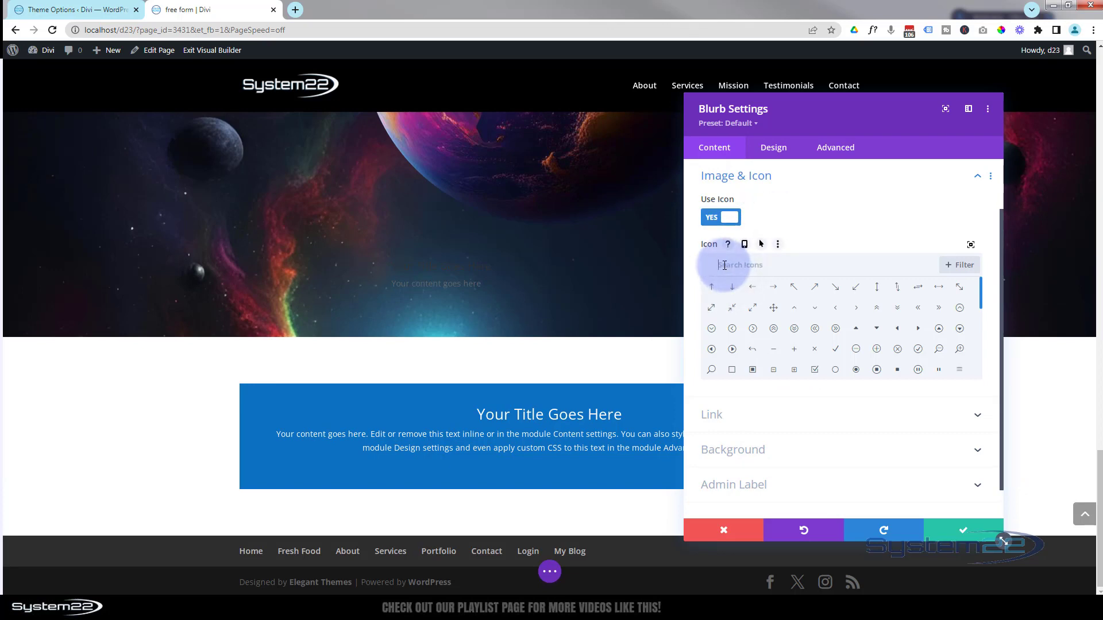
text(planet)
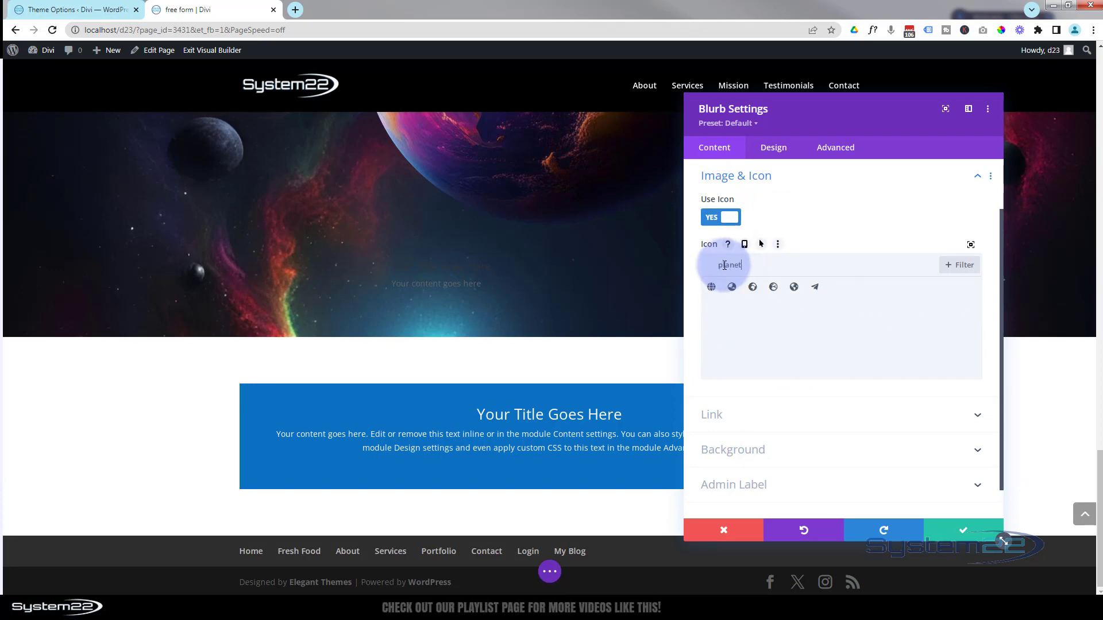
click(710, 287)
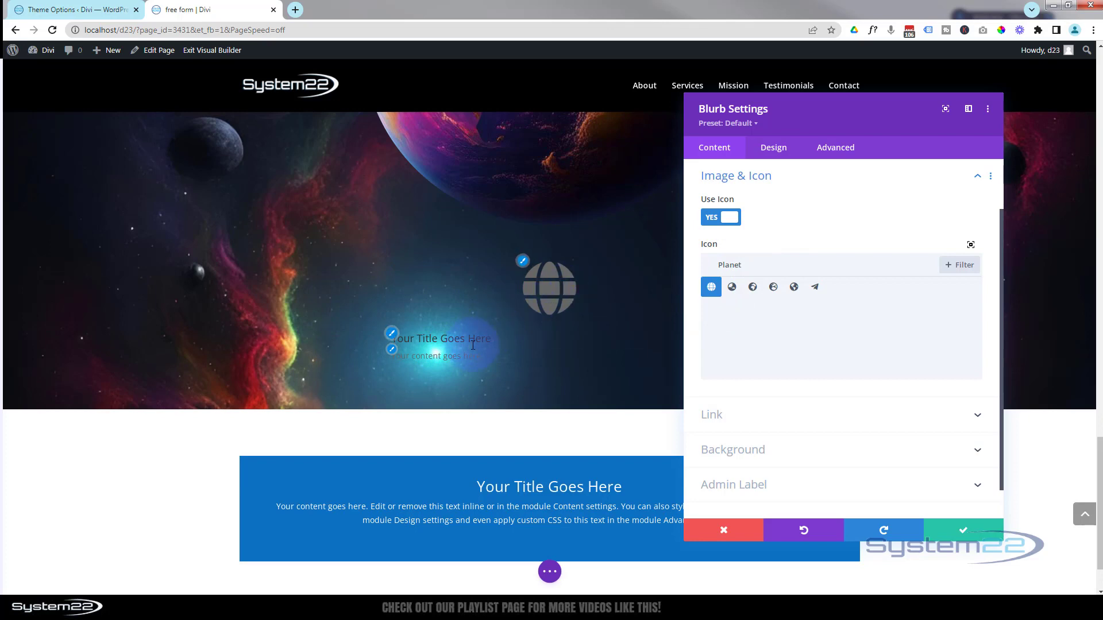
Make the blurb text light-coloured and centre-aligned.
click(778, 152)
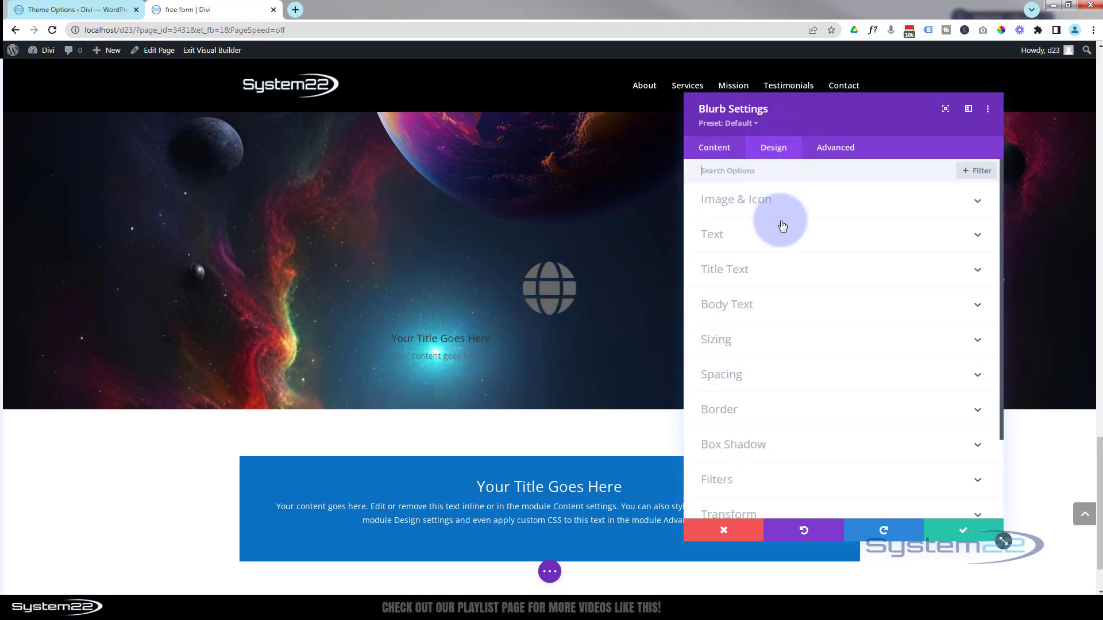
click(793, 243)
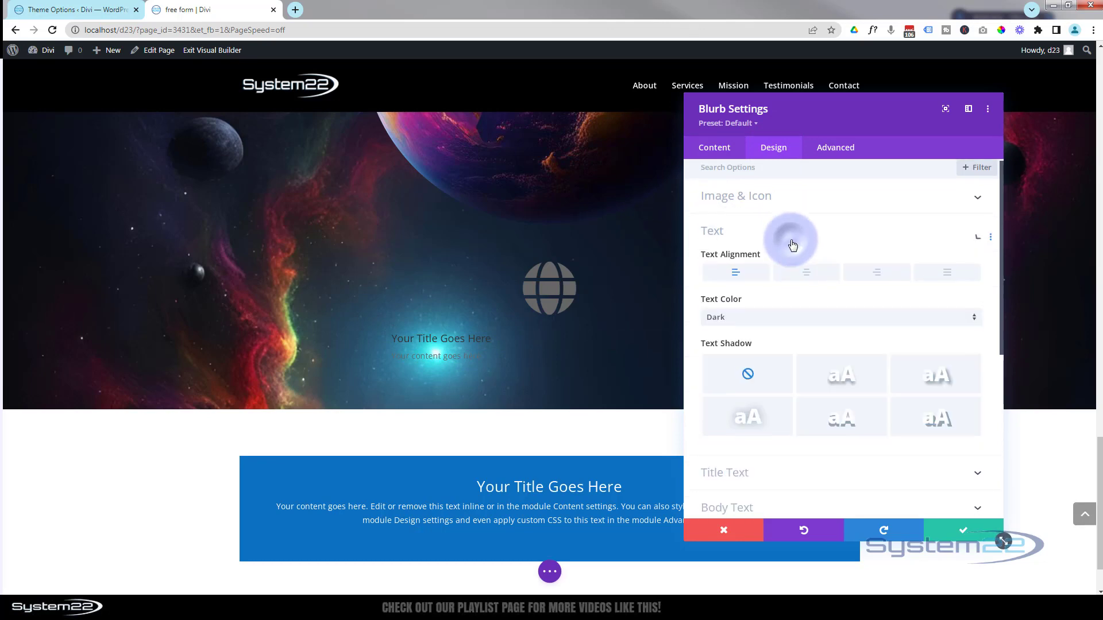
click(790, 263)
click(785, 274)
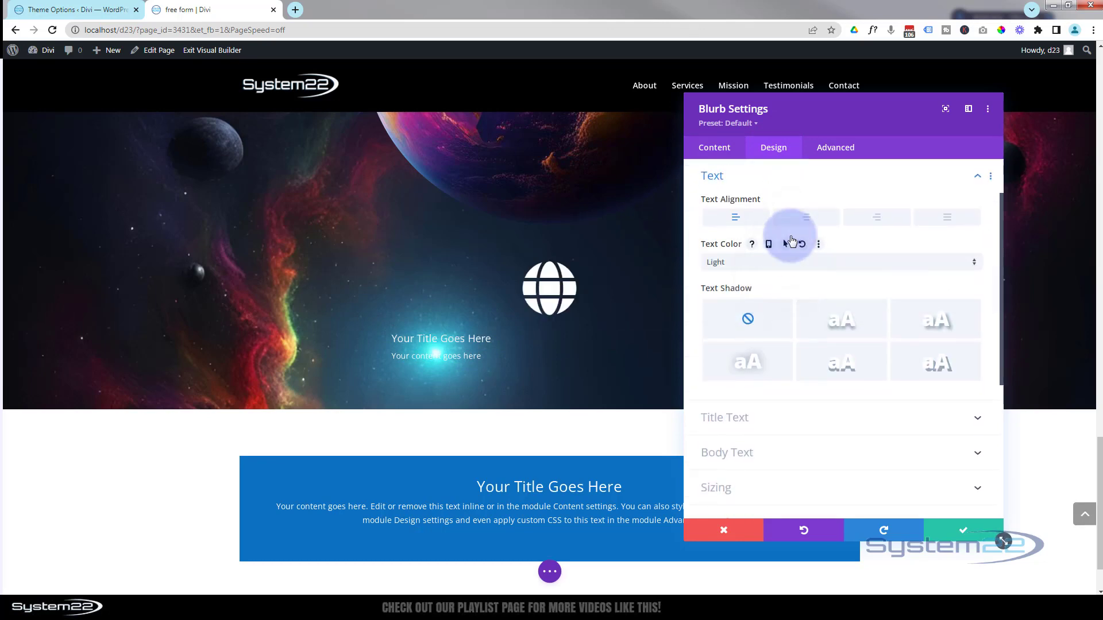
click(809, 224)
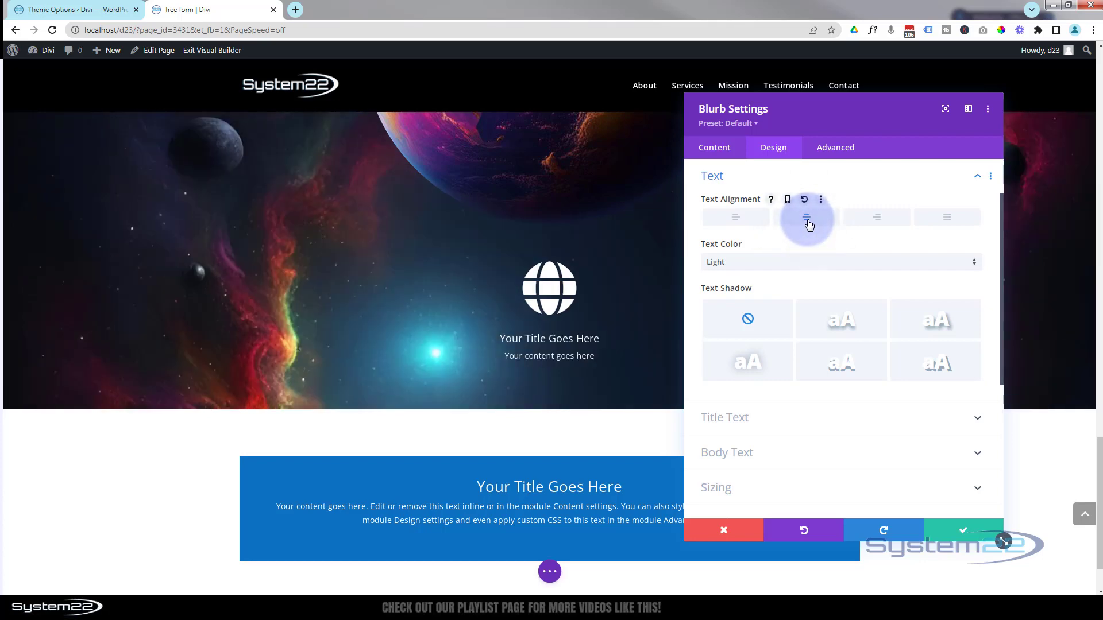
click(505, 331)
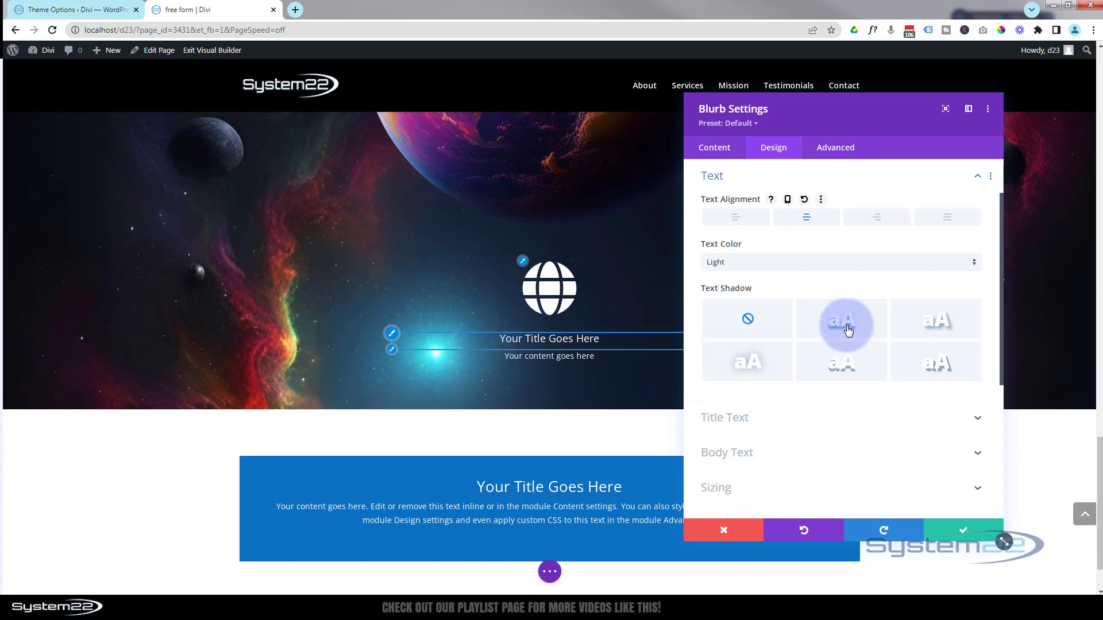
Set the blurb title text size to 25px and weight to Semi Bold.
click(394, 337)
click(706, 349)
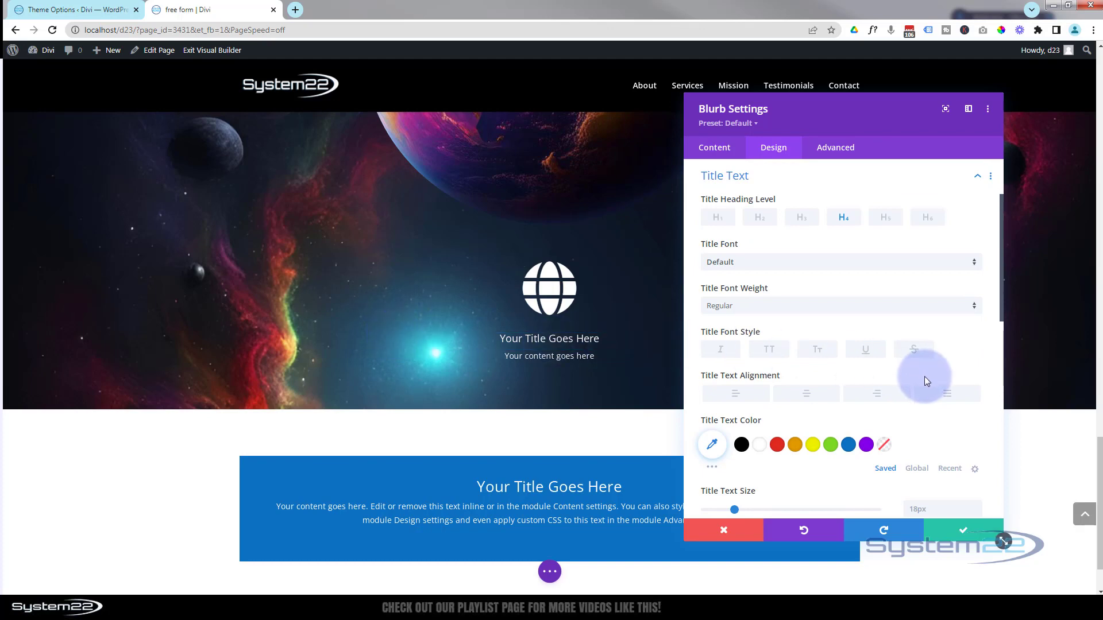
scroll(823, 399, down, 2)
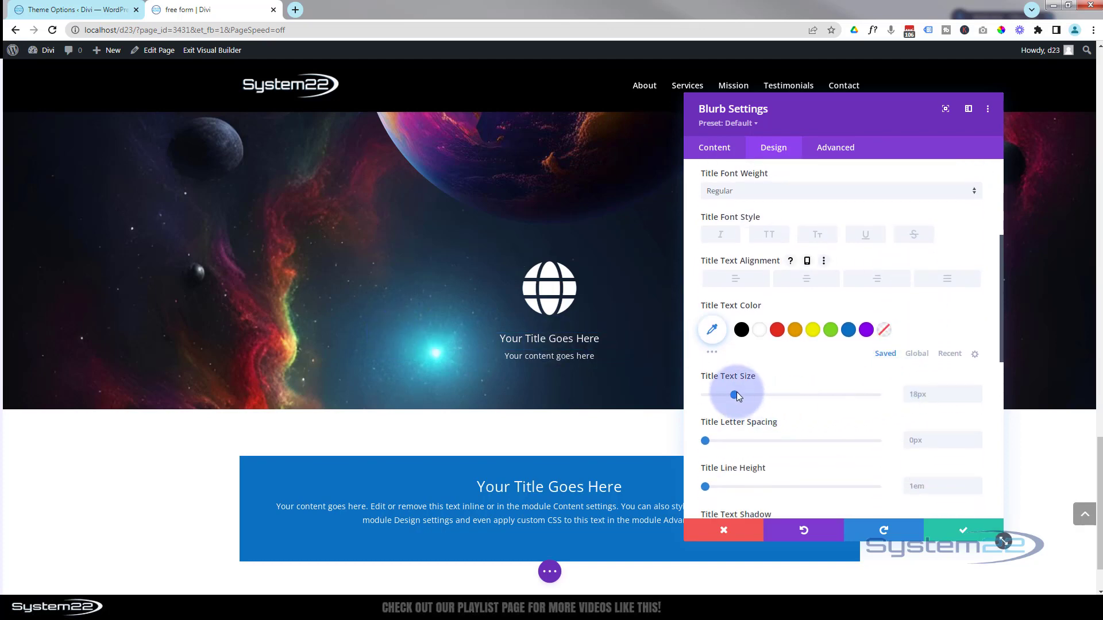
drag(736, 396, 747, 395)
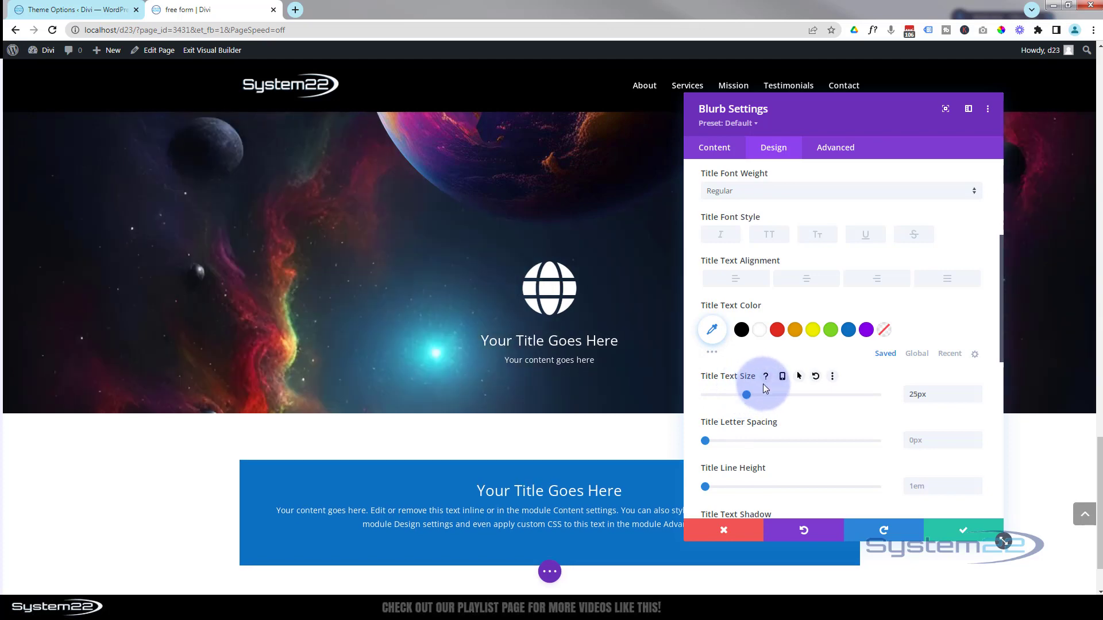
click(759, 195)
click(747, 240)
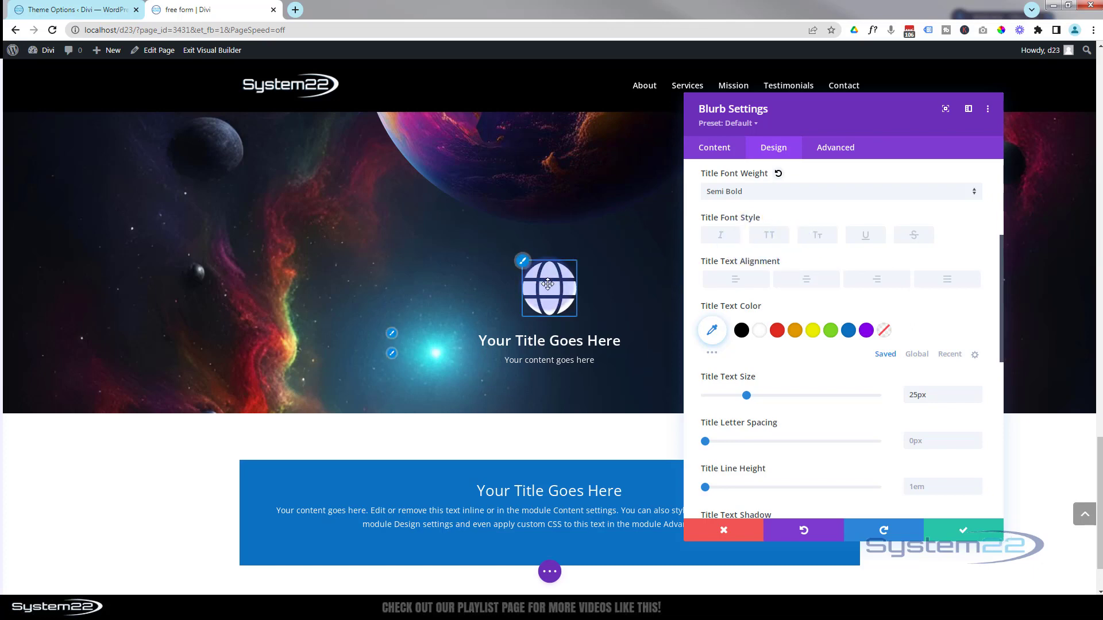
click(523, 265)
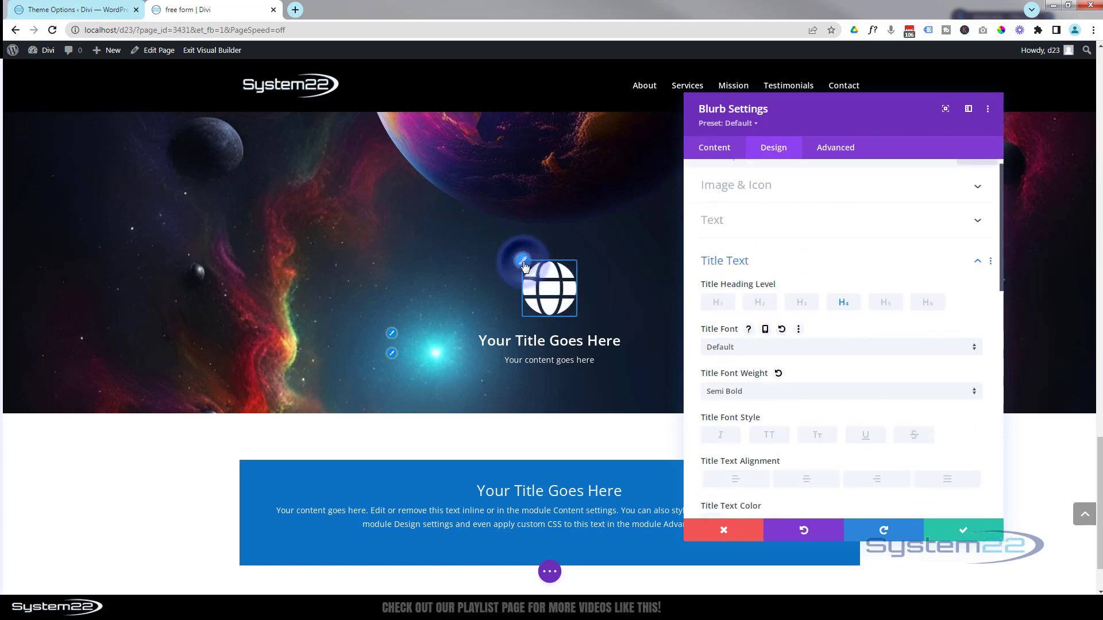
Set the globe icon width to 50px and save the blurb settings.
click(764, 151)
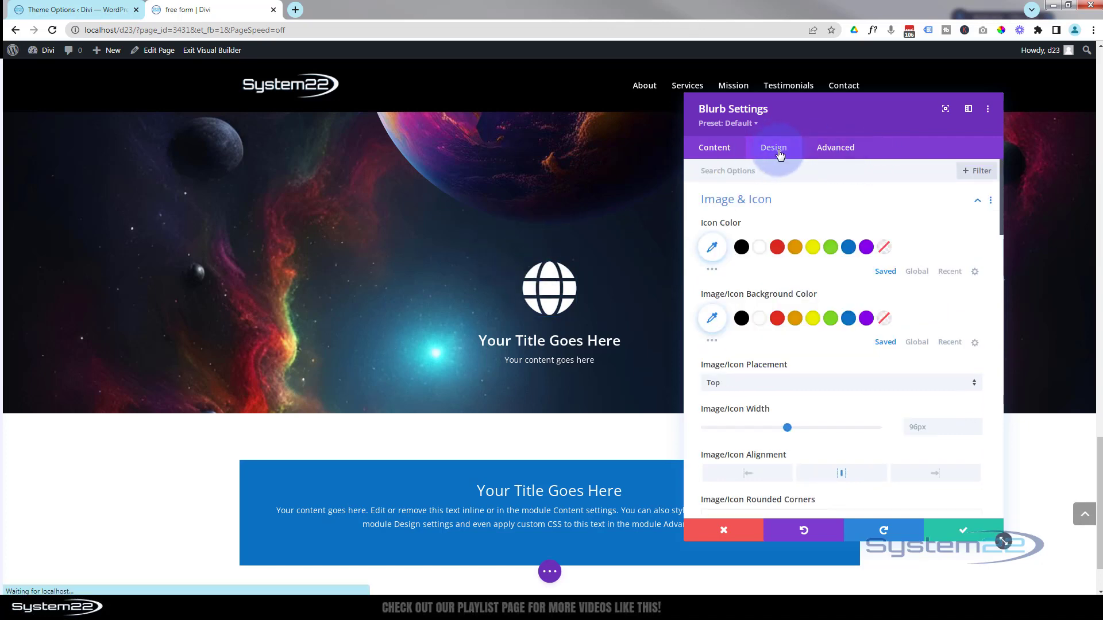
click(789, 151)
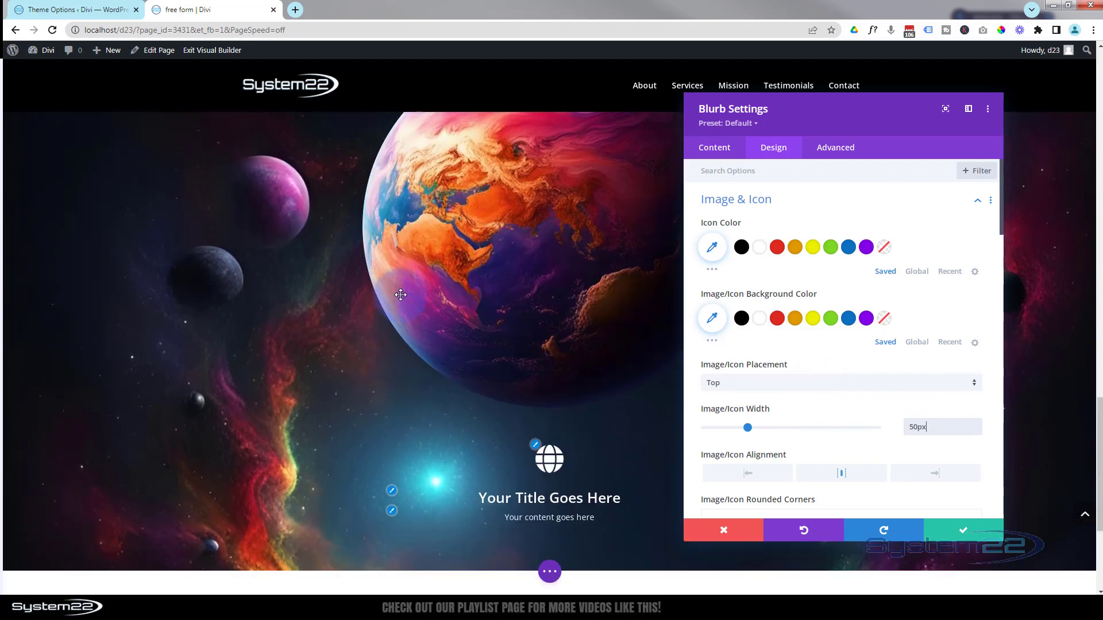
scroll(389, 296, down, 3)
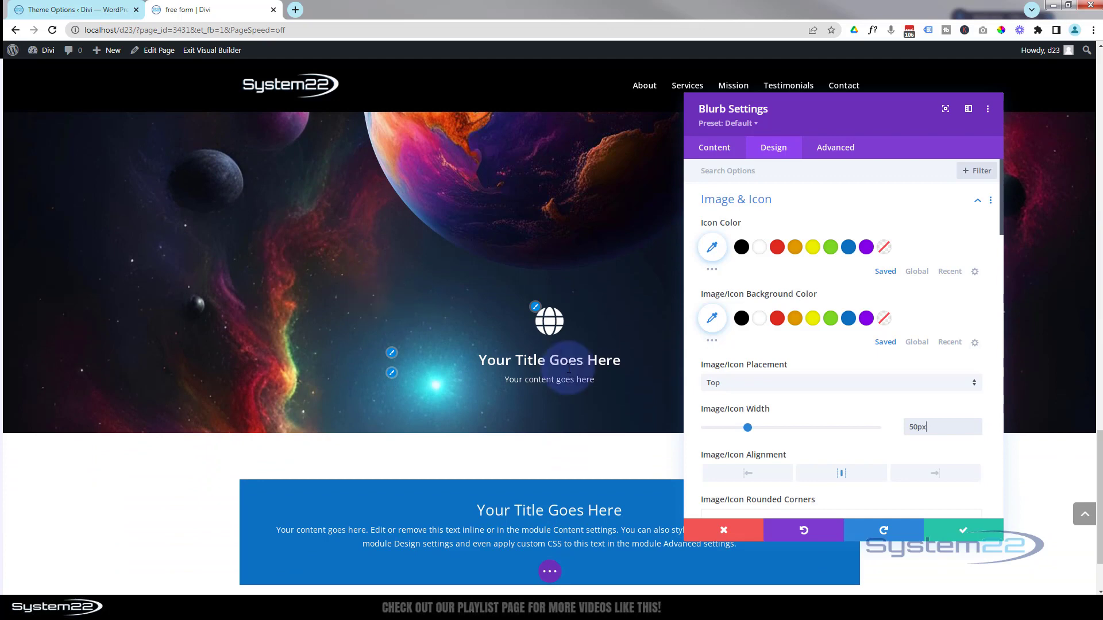
click(965, 533)
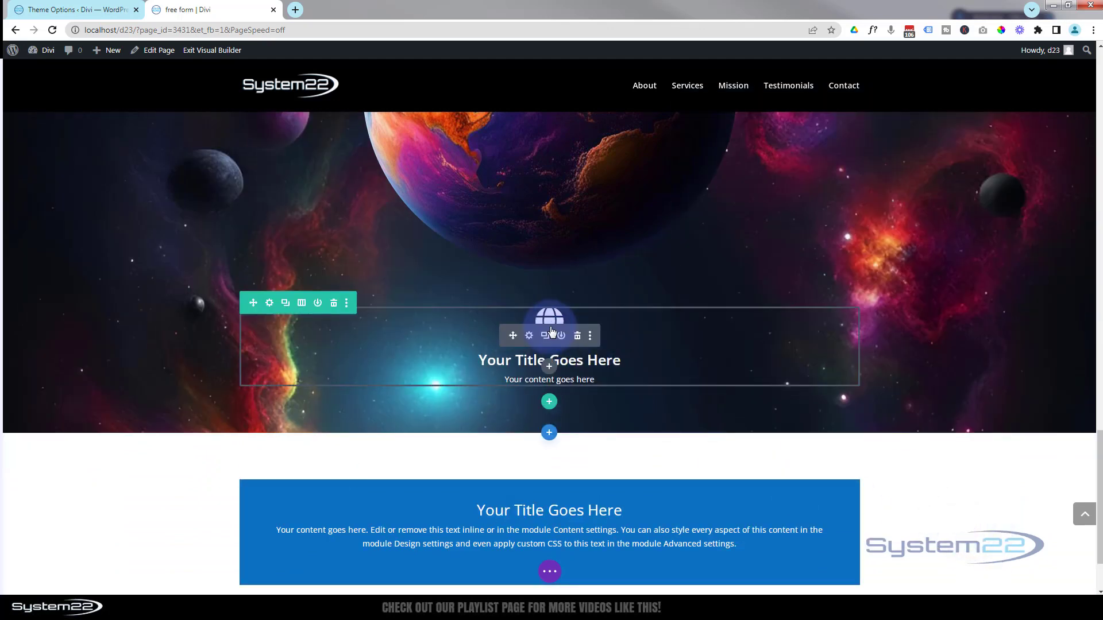
Insert a 'Click Here' Button module under the globe blurb and centre-align it.
click(549, 367)
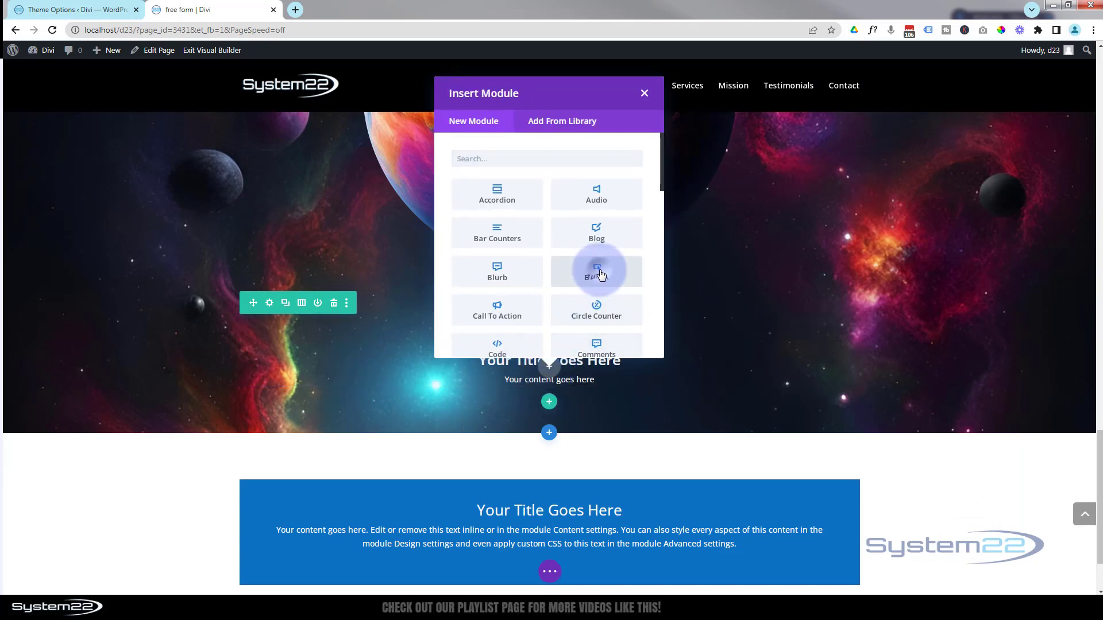
click(601, 275)
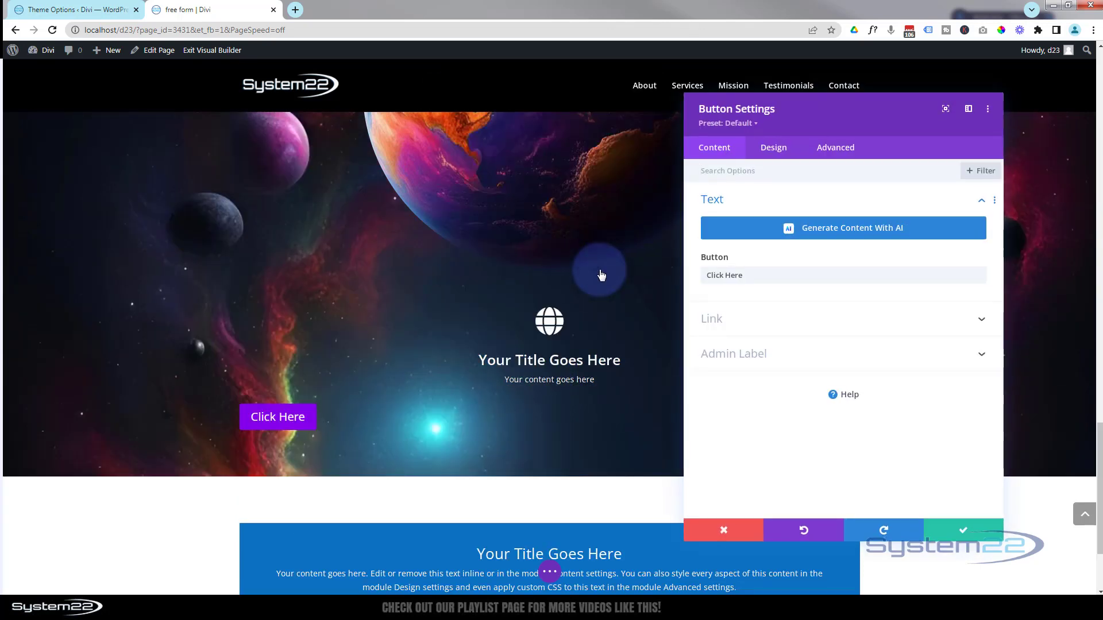
click(774, 151)
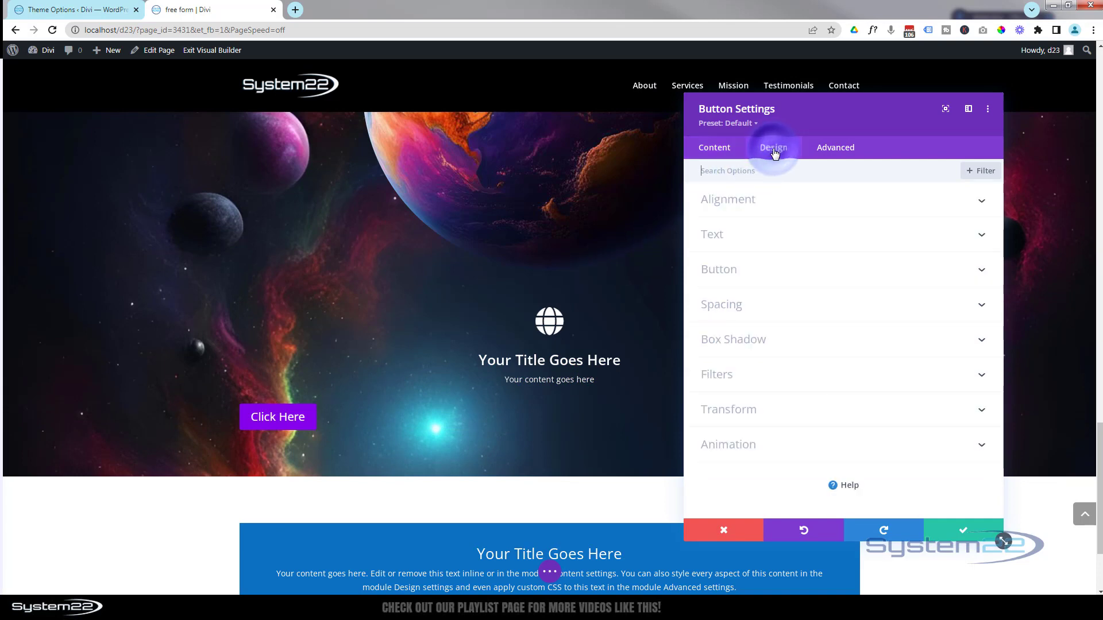
click(831, 205)
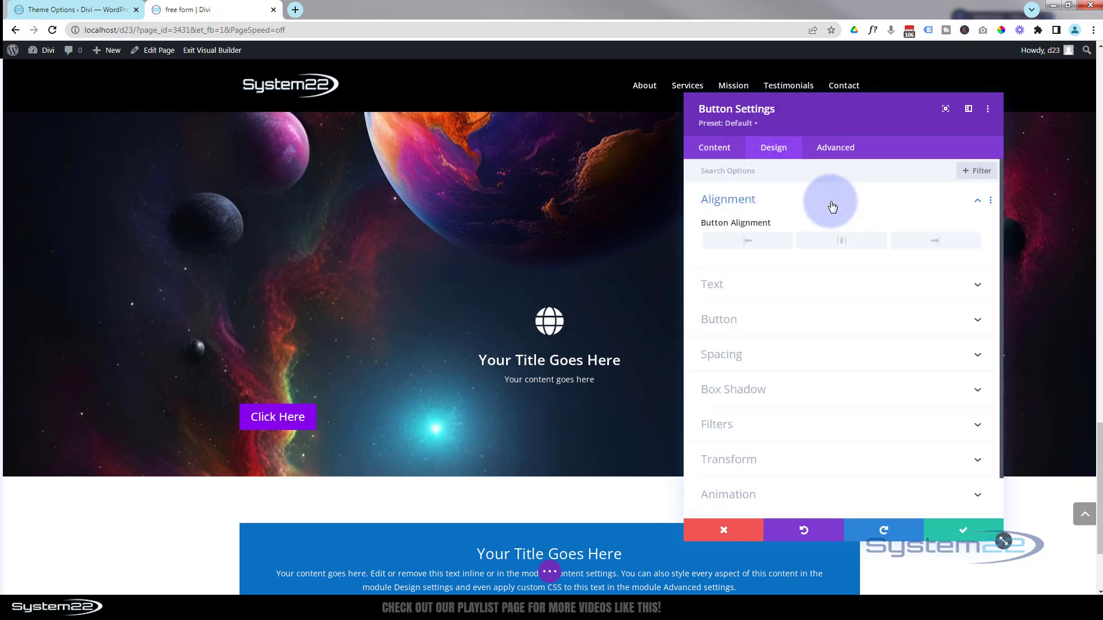
click(837, 244)
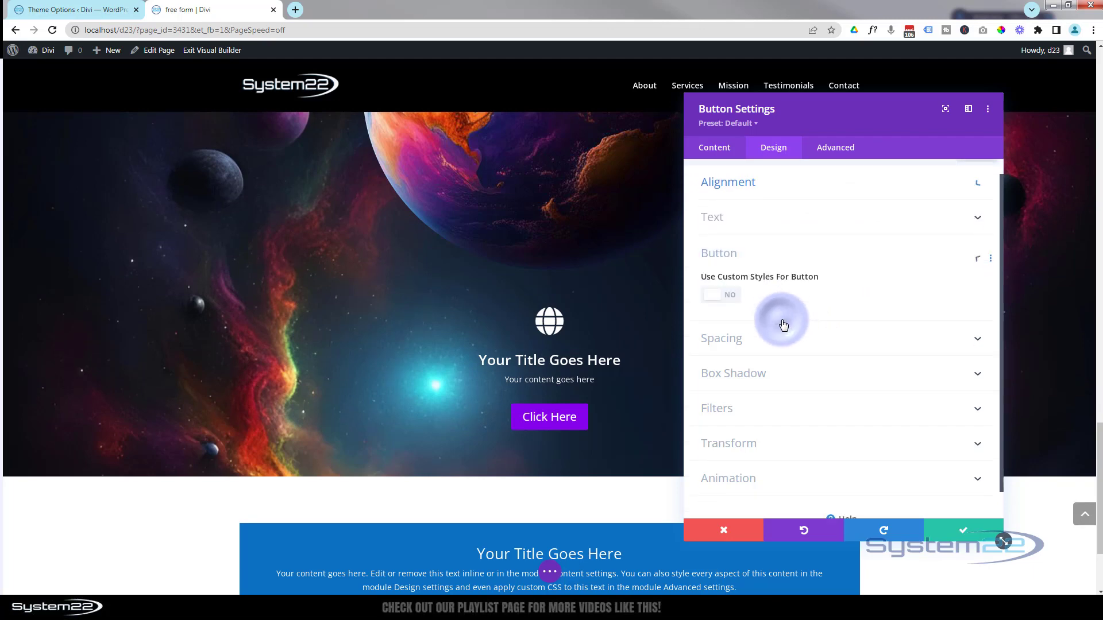
scroll(784, 325, down, 1)
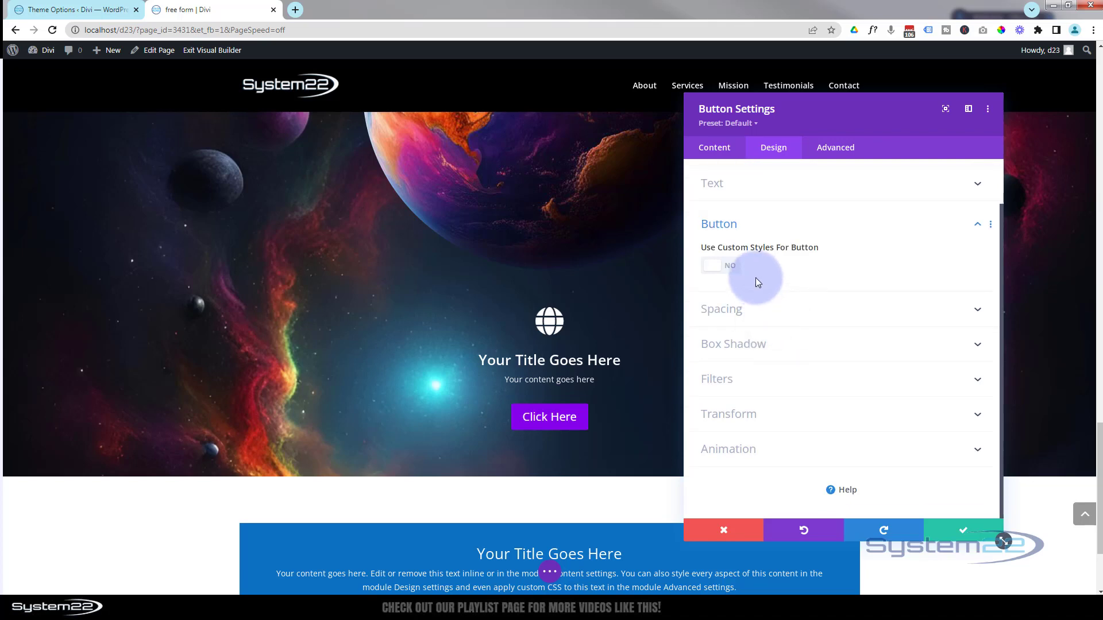
Enable custom button styles and give the button a semi-transparent black background.
click(725, 268)
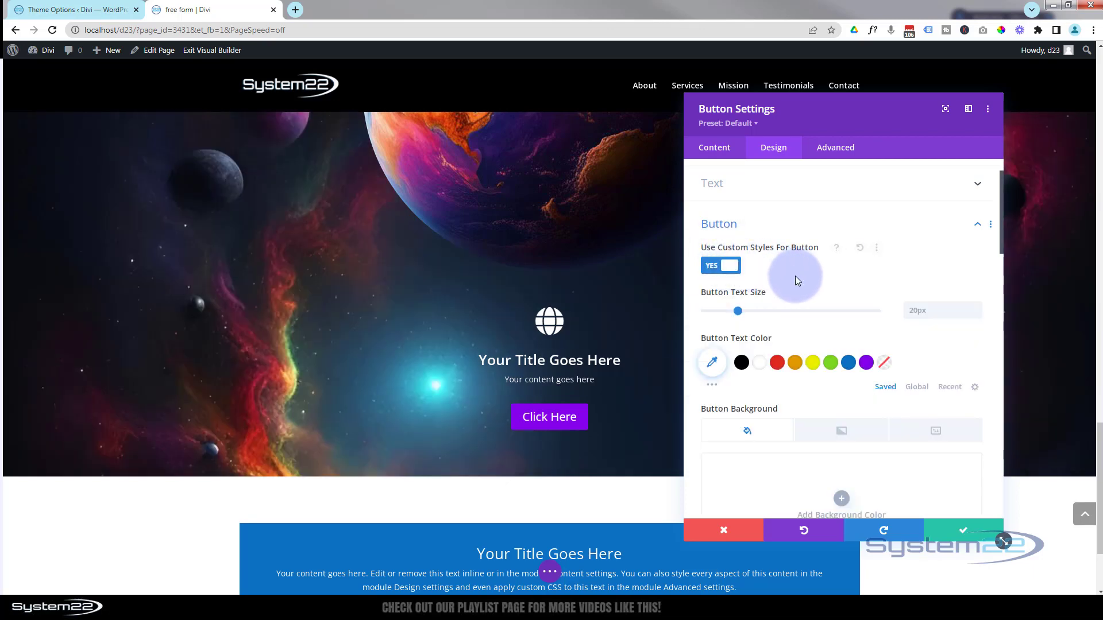
scroll(795, 275, down, 2)
scroll(795, 280, down, 2)
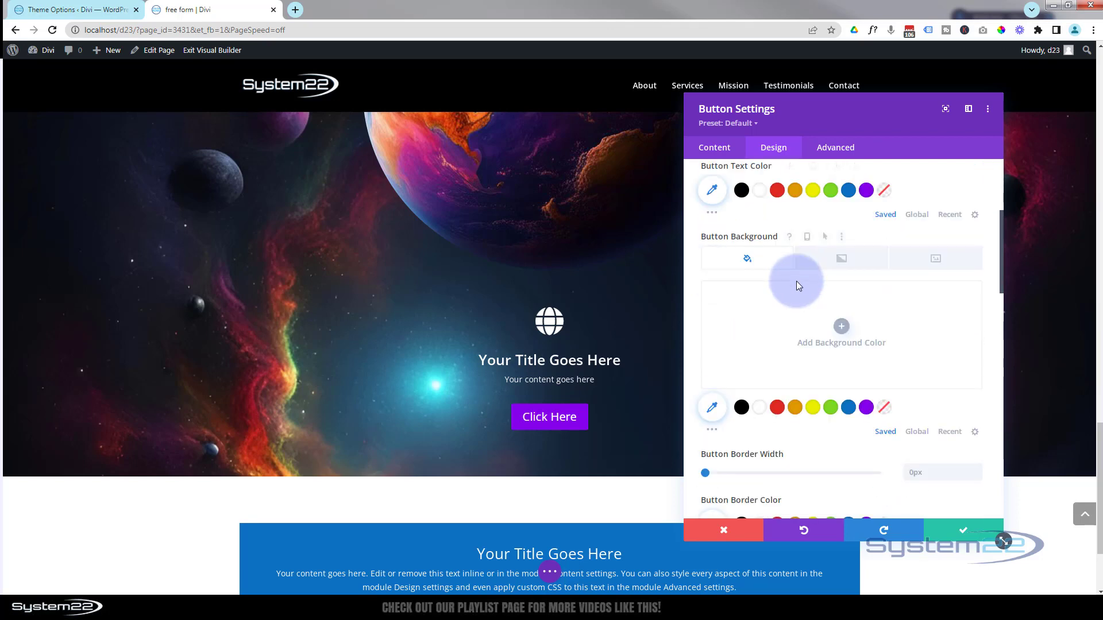
click(742, 408)
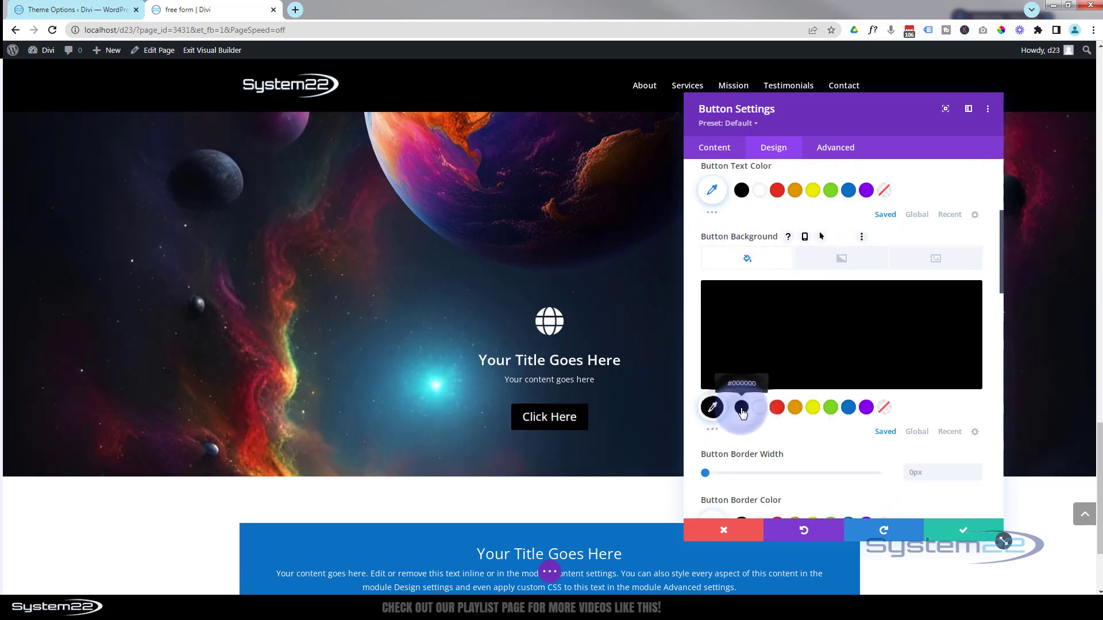
click(818, 362)
click(970, 300)
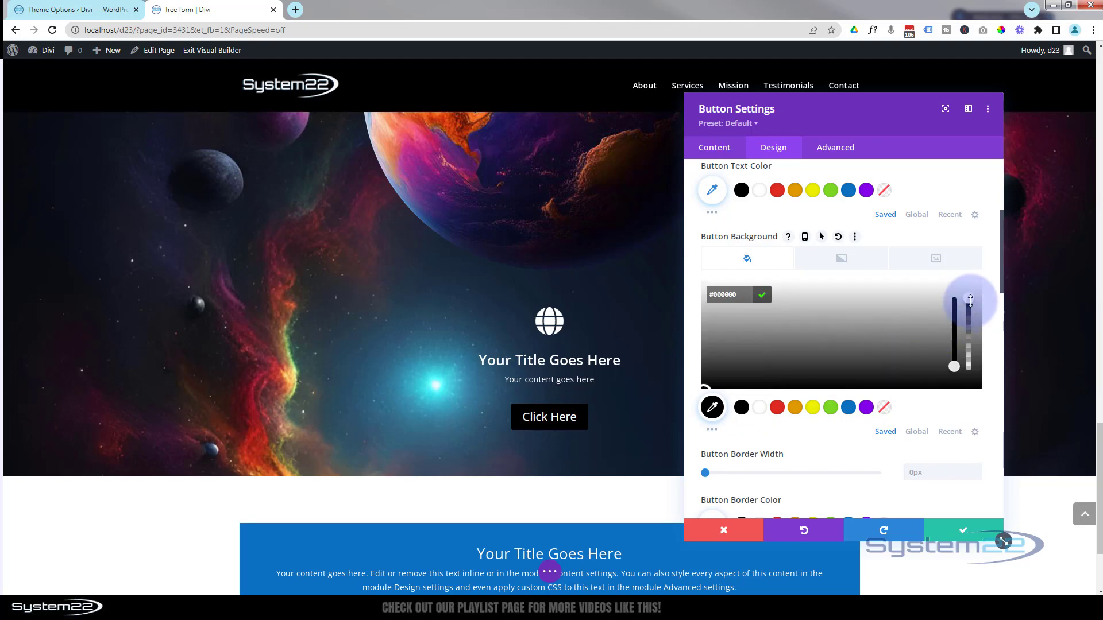
drag(969, 300, 971, 350)
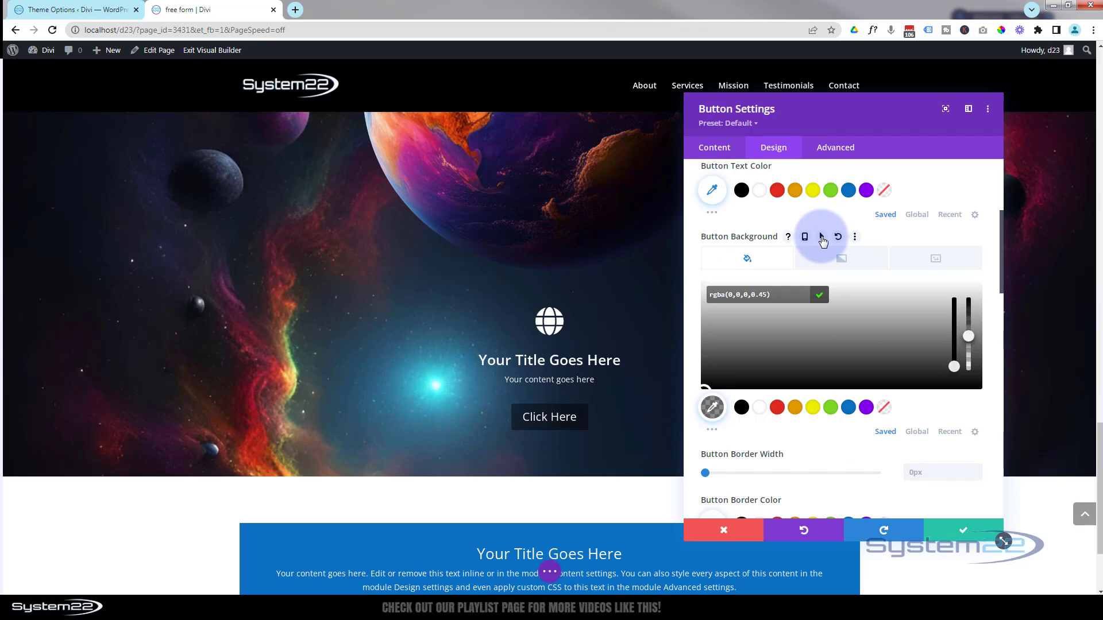
Set the button's hover background to translucent purple #8300e9 (rgba(131,0,233,0.5)).
click(823, 240)
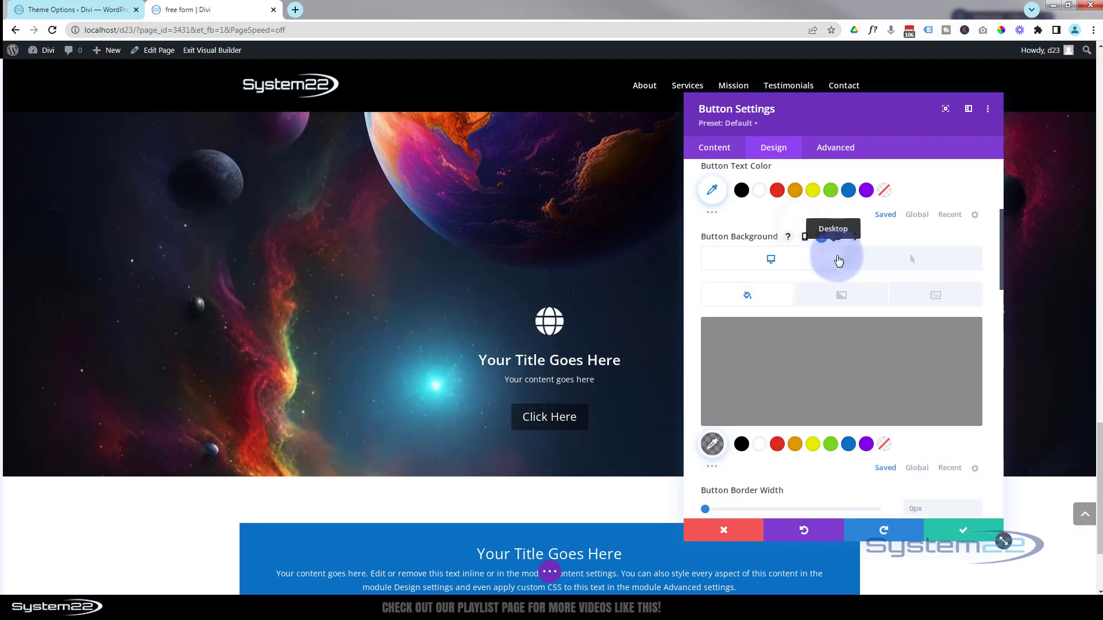
click(905, 261)
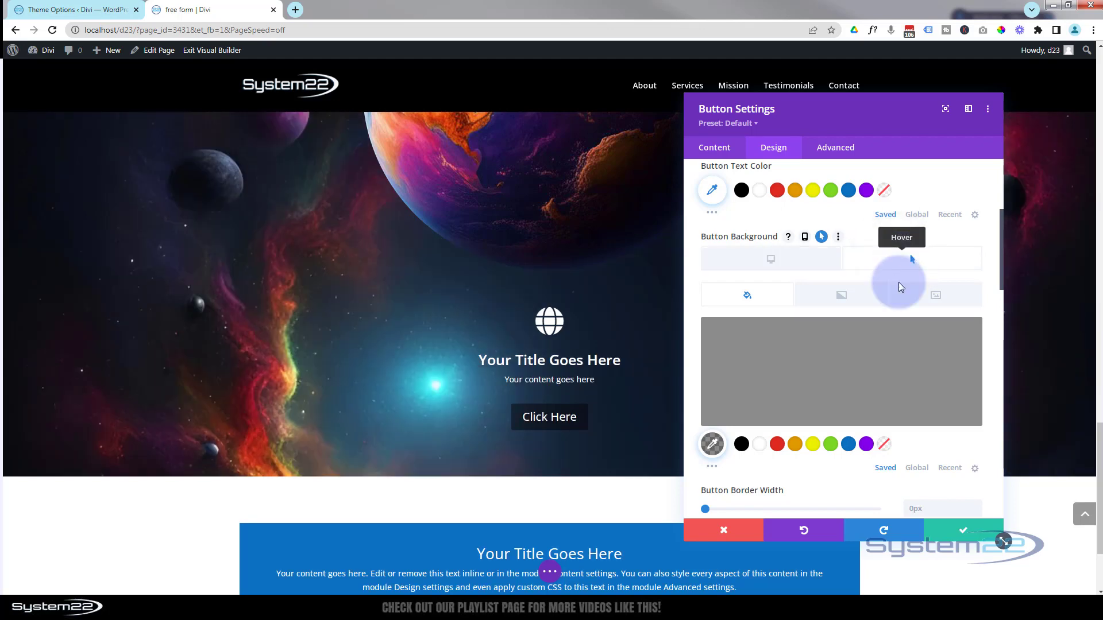
click(866, 445)
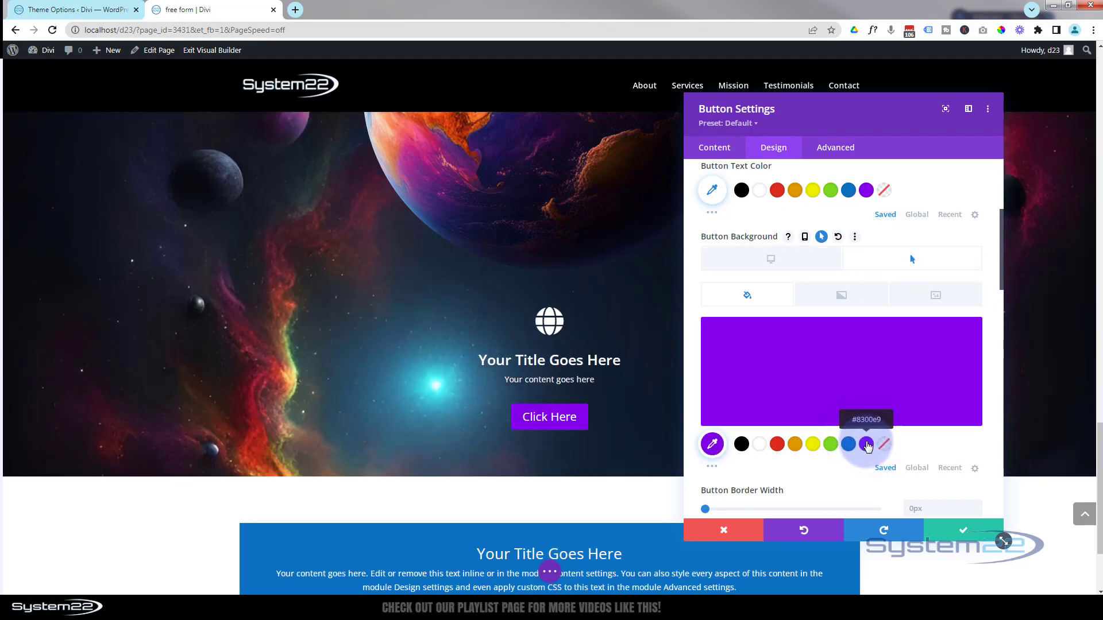
click(891, 397)
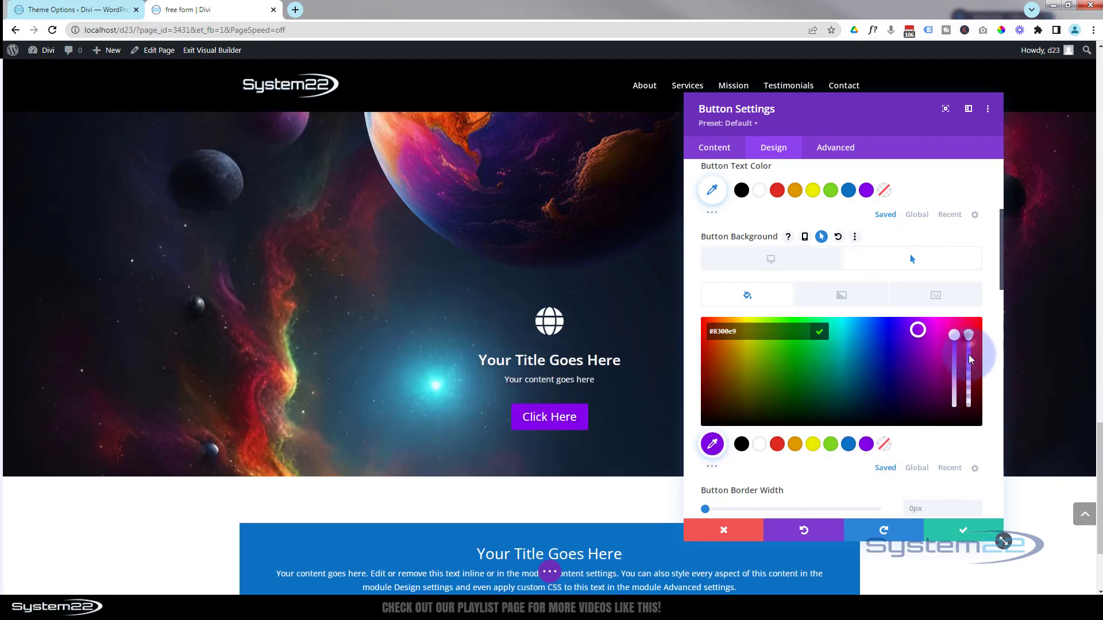
drag(968, 336, 973, 385)
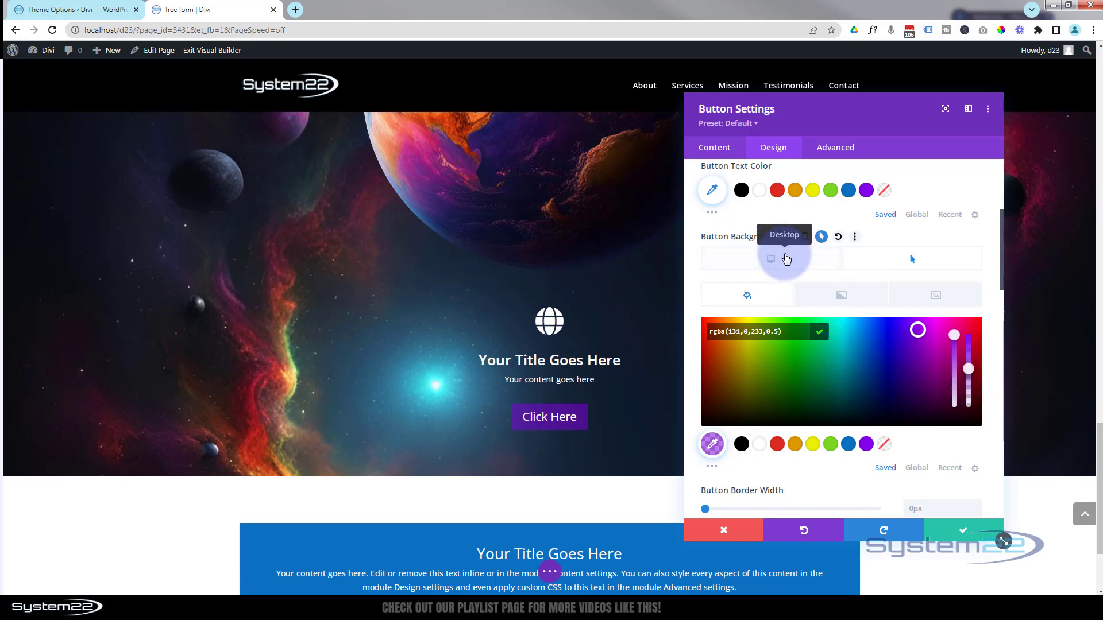
Return to the normal background state, set Button Border Width to 1px, and save the button.
click(784, 258)
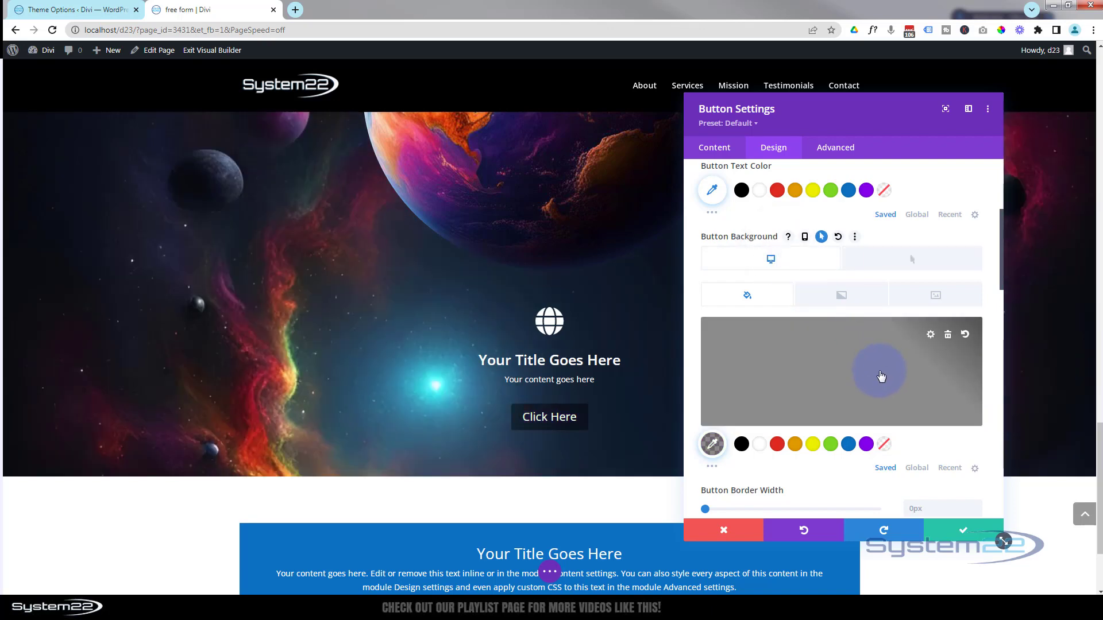
scroll(881, 370, down, 2)
scroll(880, 375, down, 2)
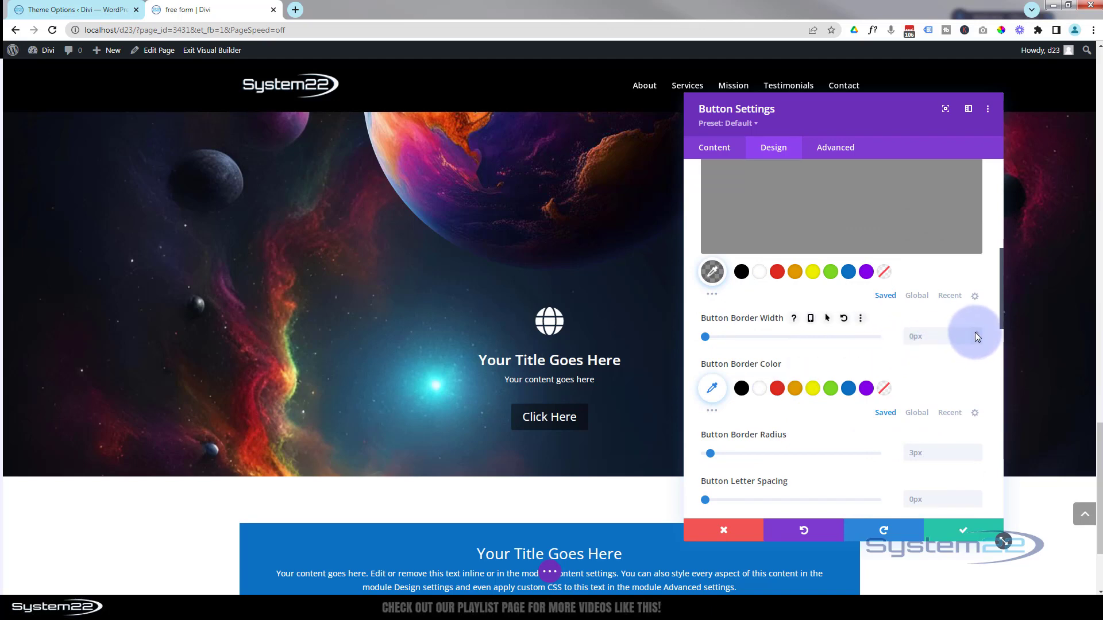
key(Up)
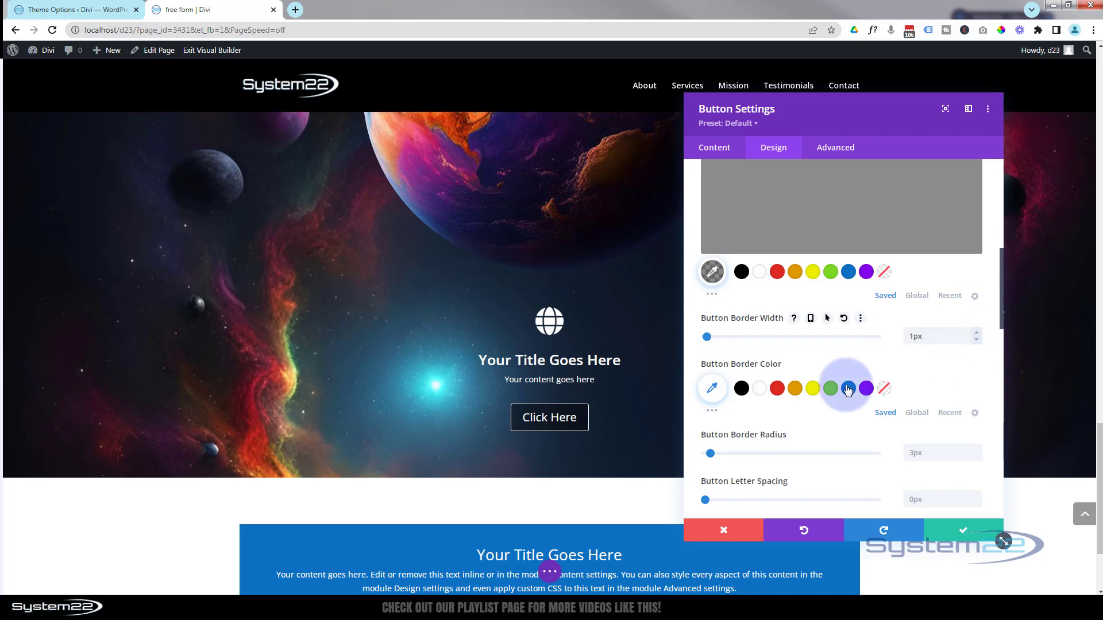
click(961, 534)
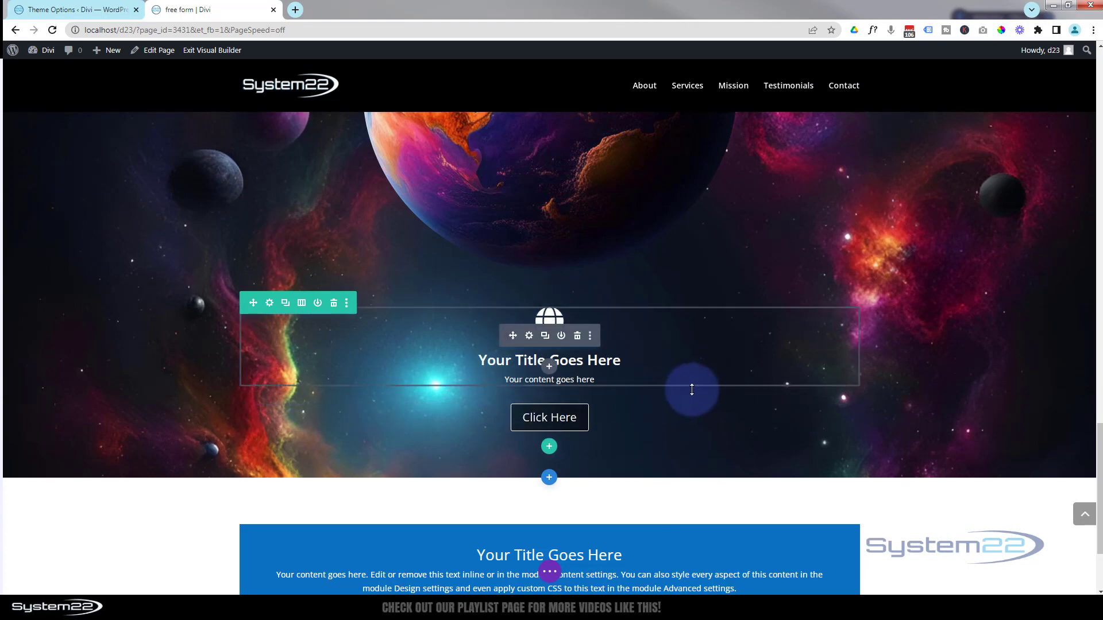
Set the blurb row's Position to Absolute, anchored at the centre Location.
scroll(693, 388, up, 2)
scroll(693, 388, up, 2)
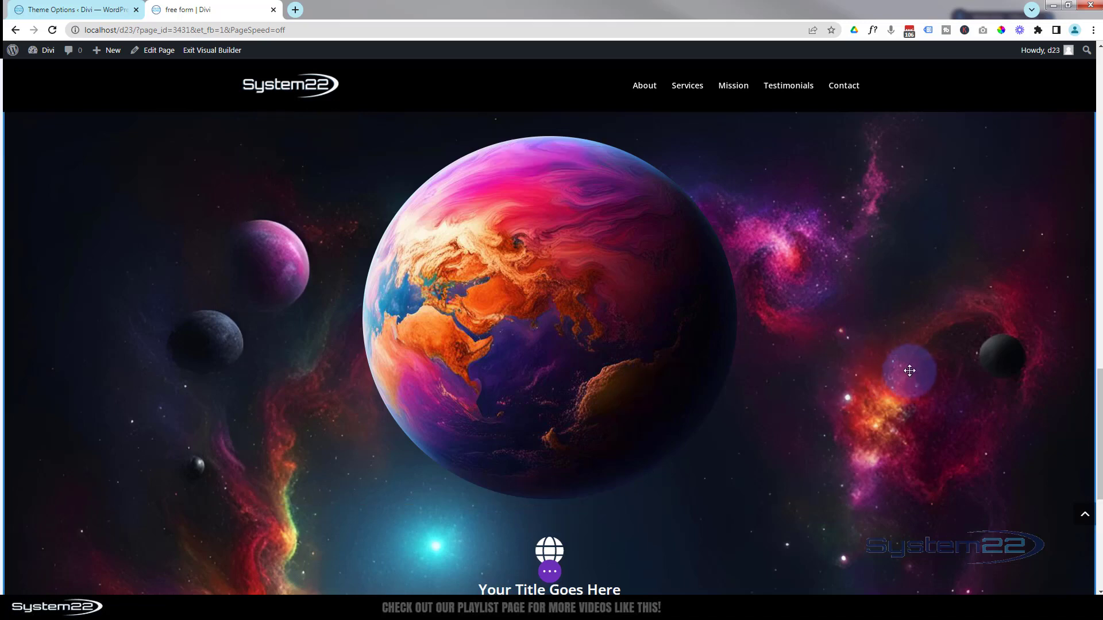
scroll(909, 371, down, 3)
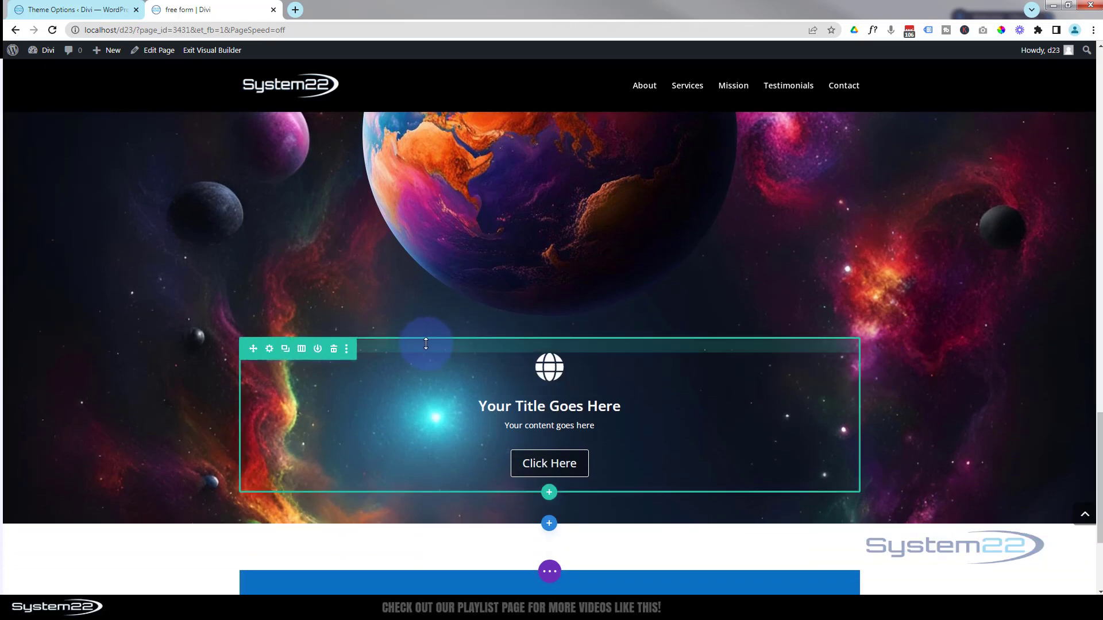
click(270, 349)
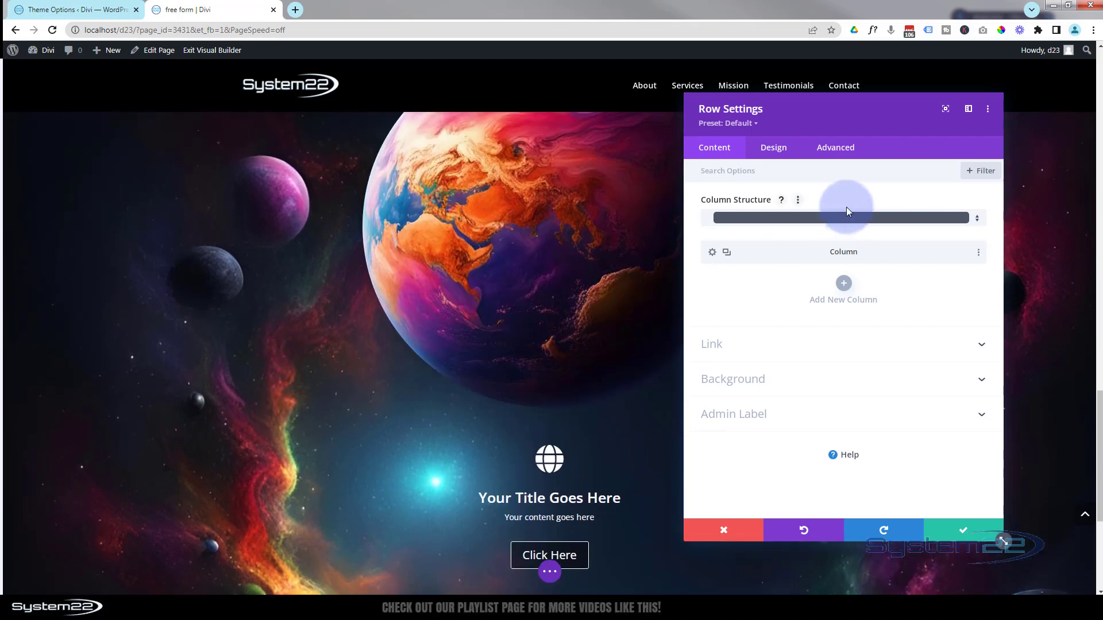
click(835, 154)
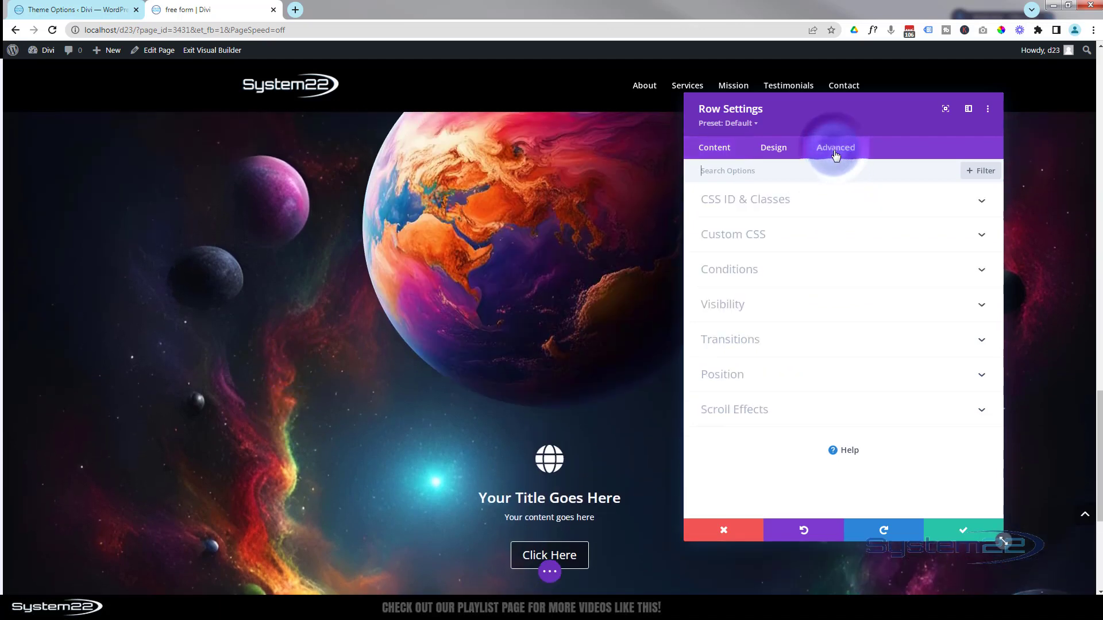
click(837, 380)
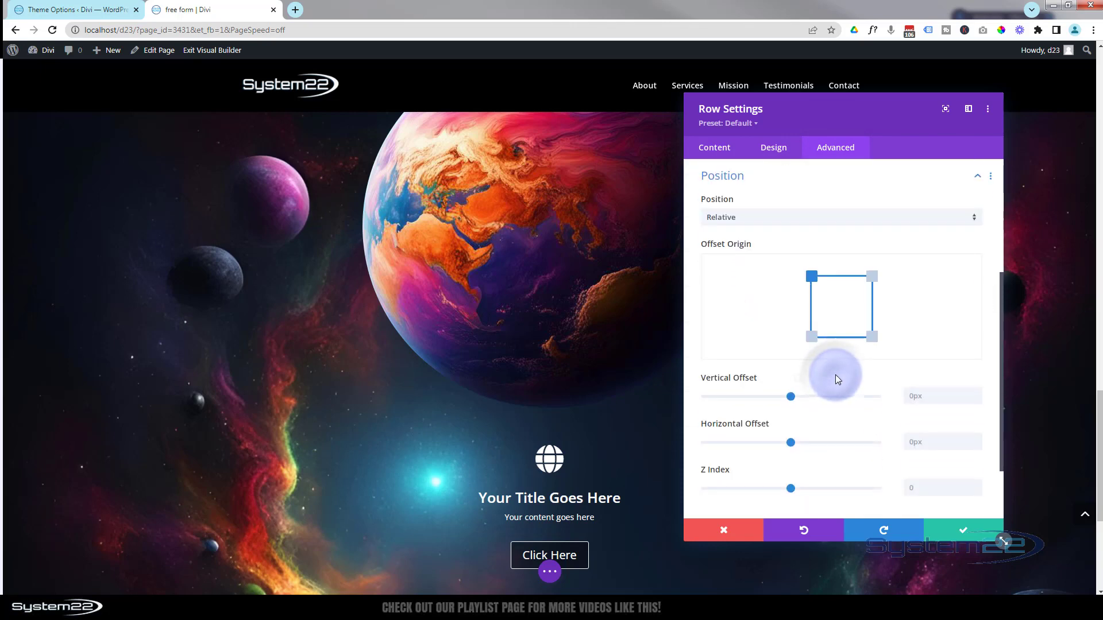
click(759, 223)
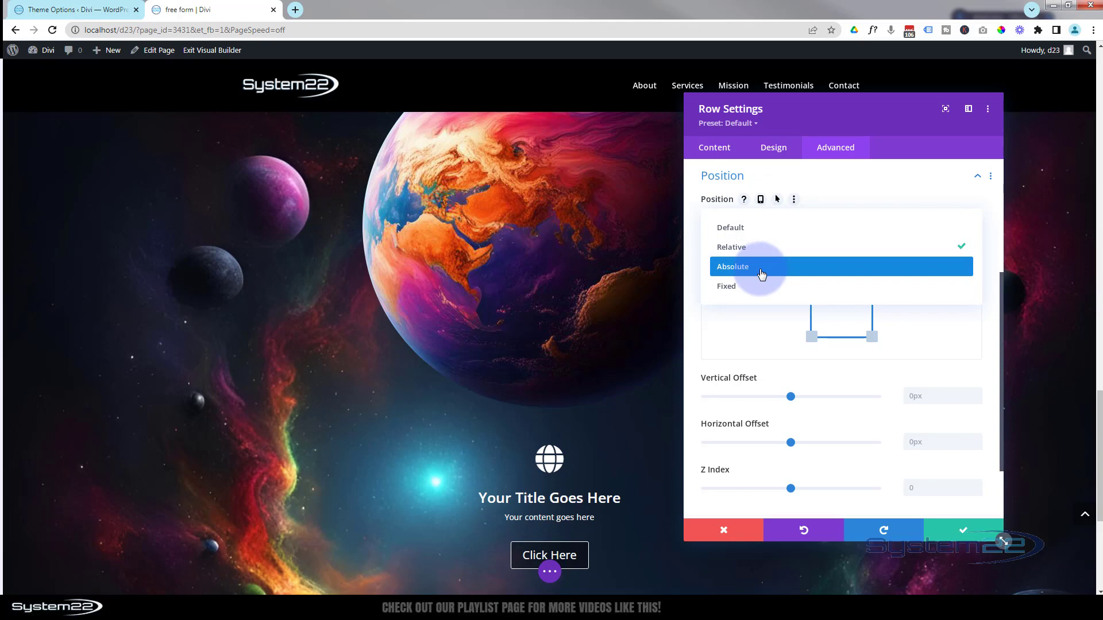
click(761, 270)
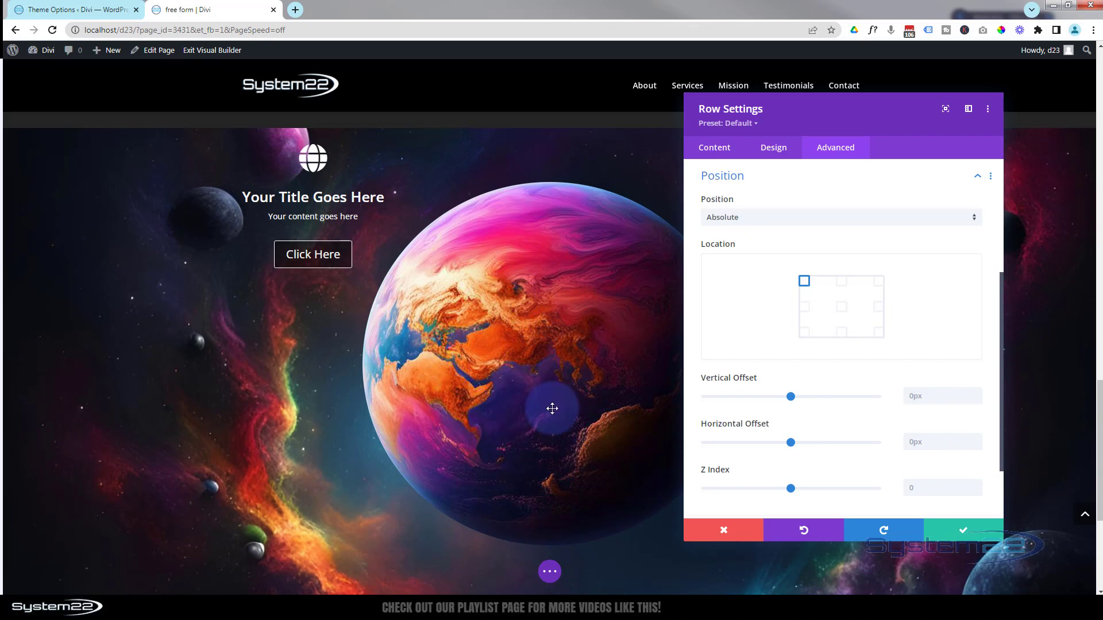
click(841, 312)
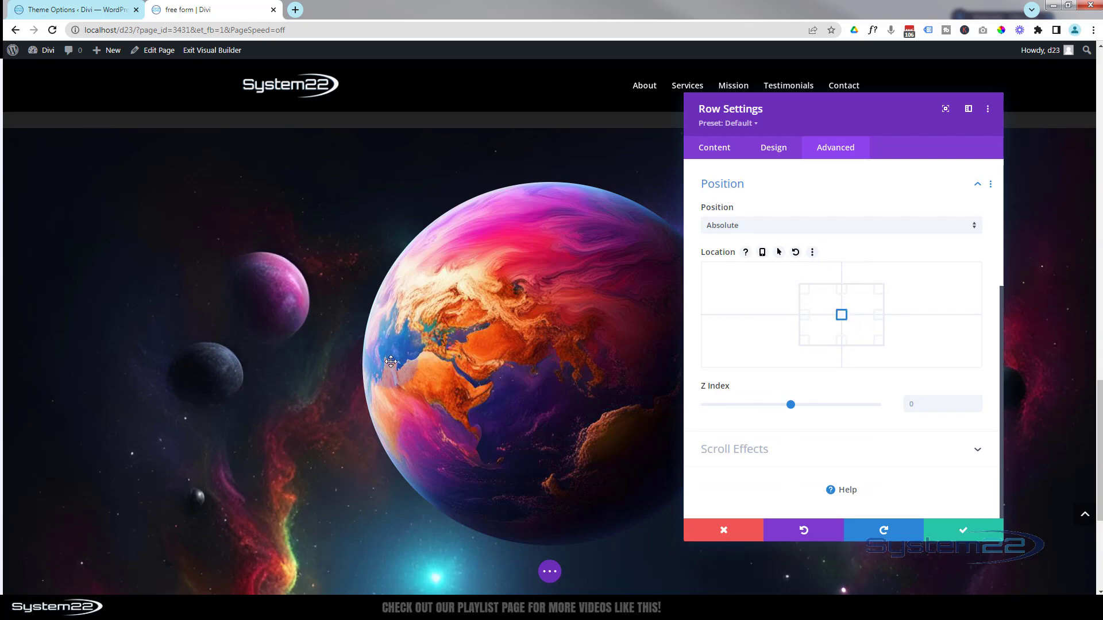
Raise the row's Z Index to 27 and save the row settings.
scroll(368, 365, down, 3)
scroll(368, 365, down, 5)
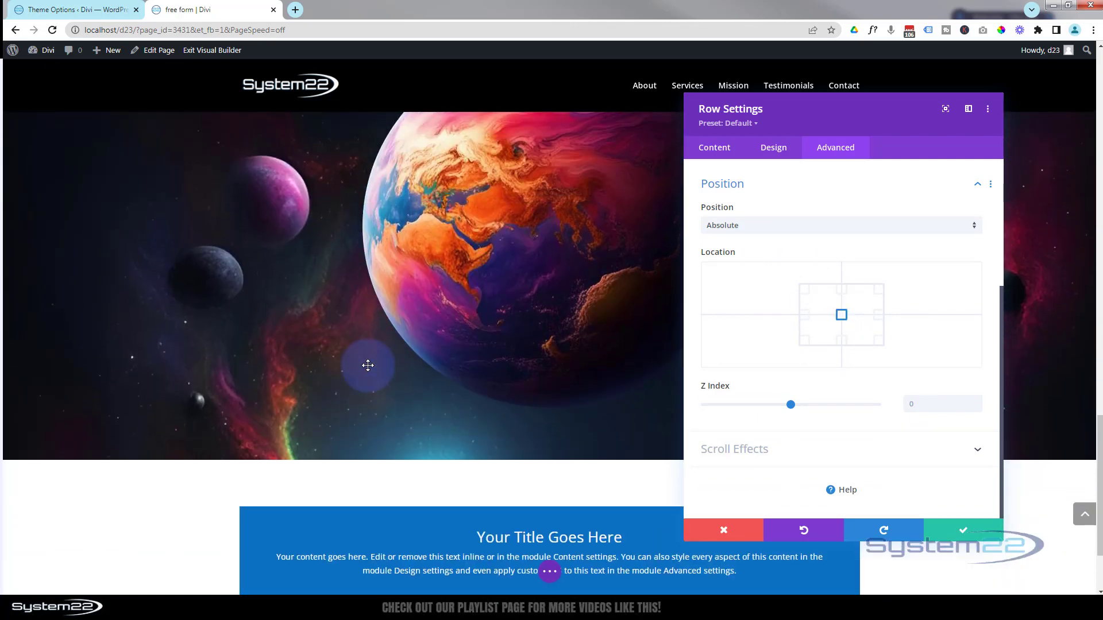
scroll(370, 363, down, 3)
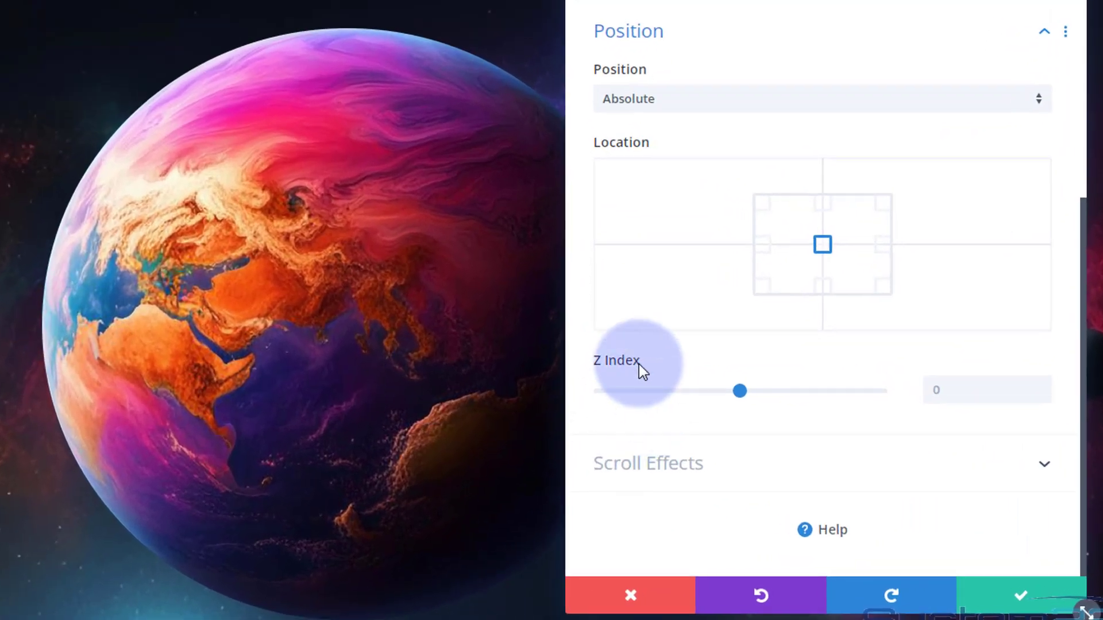
mouse_move(638, 364)
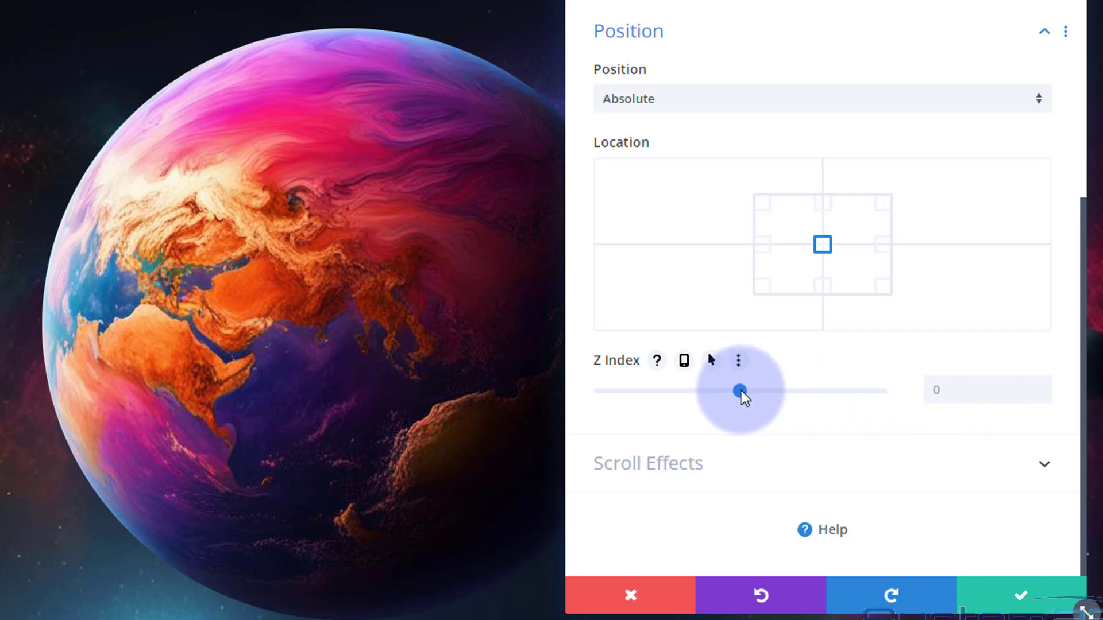
drag(741, 391, 748, 391)
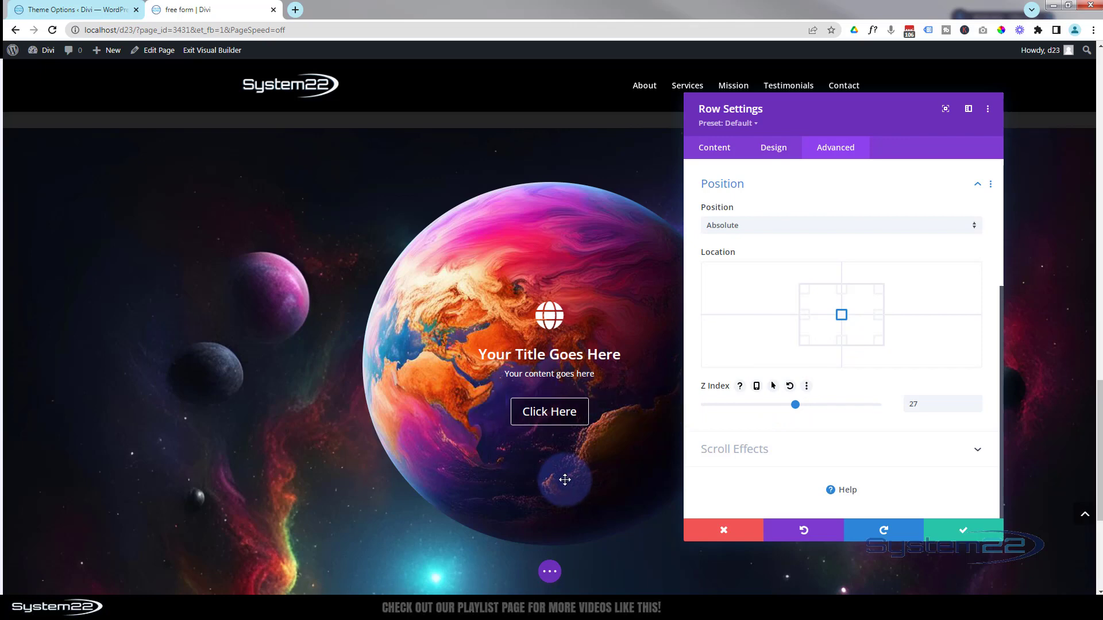
click(968, 535)
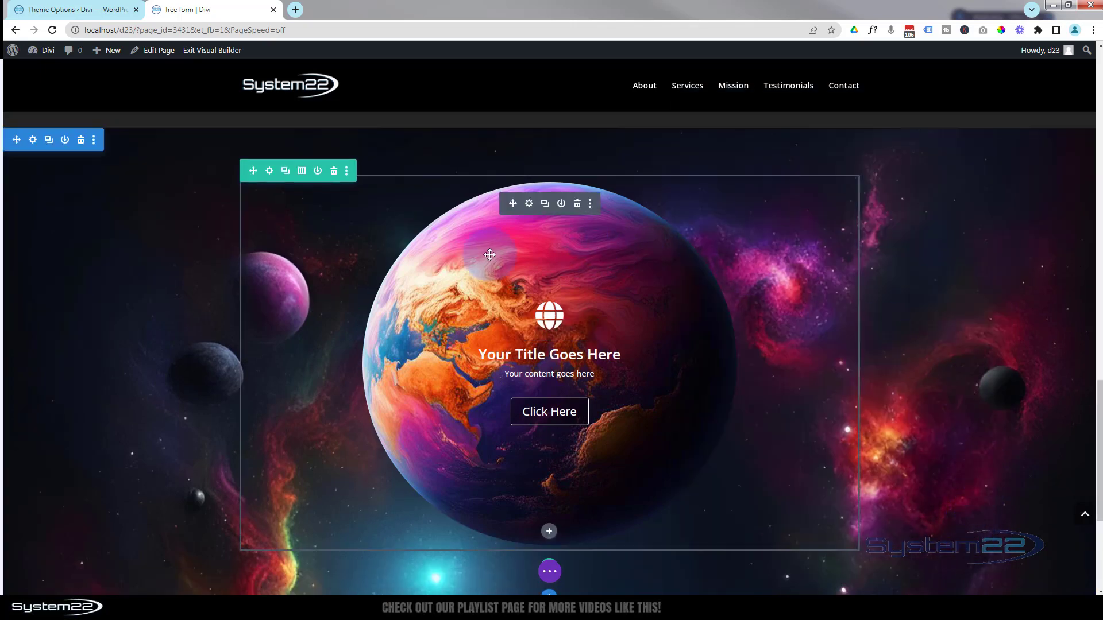
Open the planet image's Advanced Free-Form Custom CSS box, then switch to Brackets.
click(529, 204)
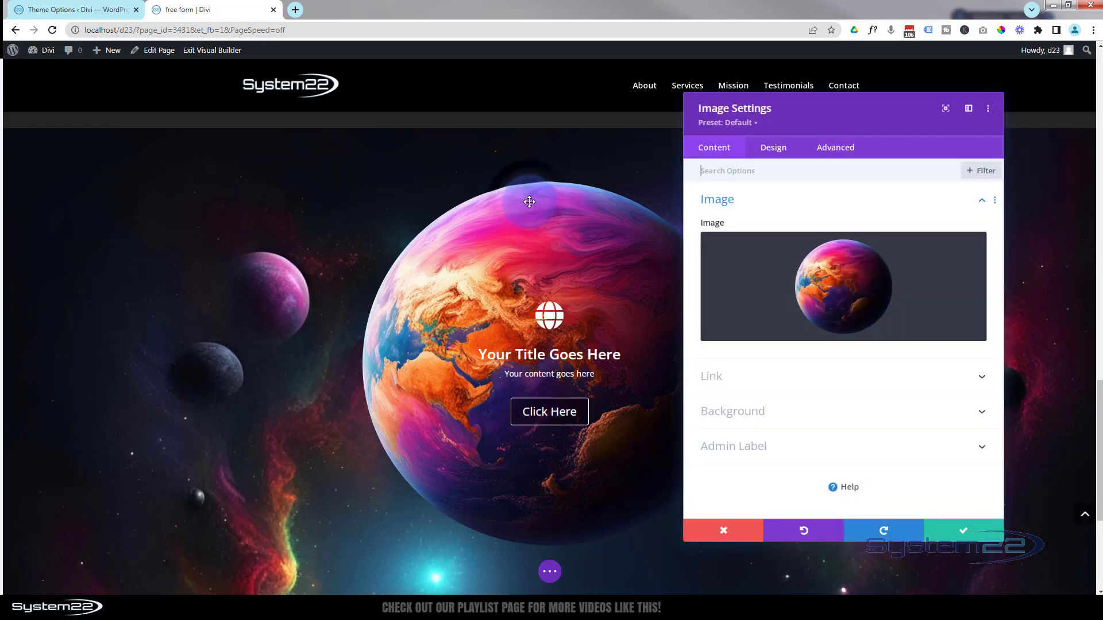
click(837, 150)
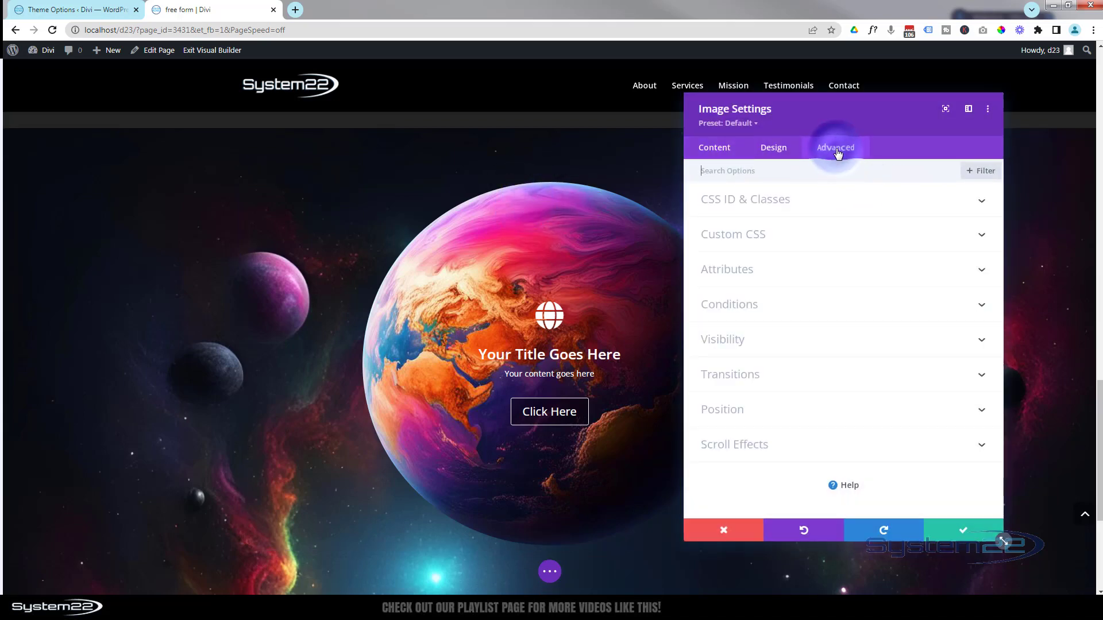
click(809, 236)
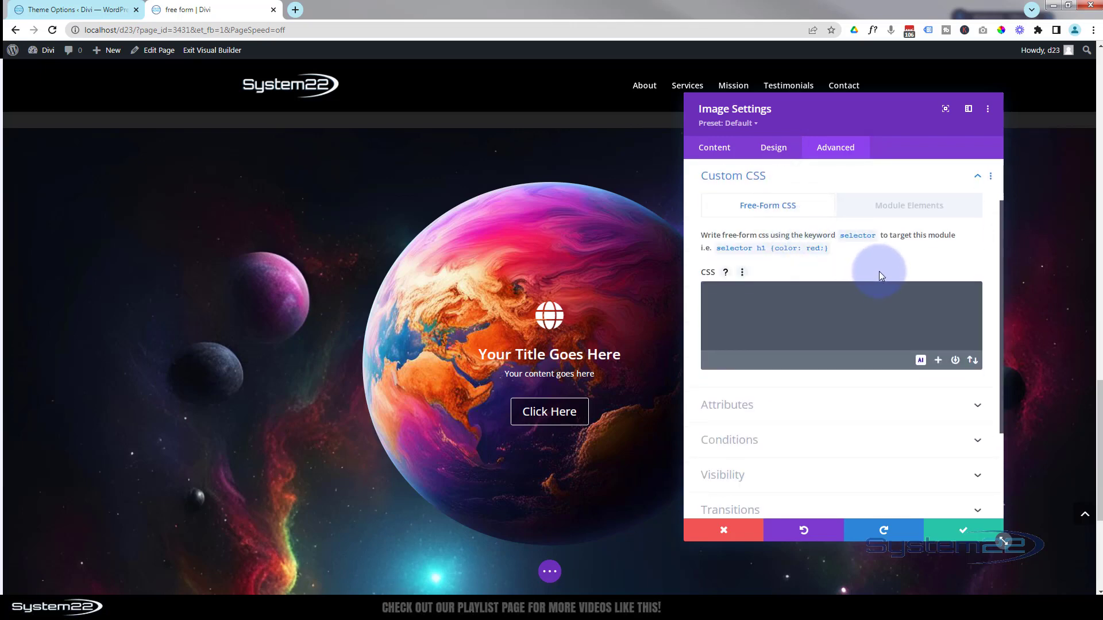
click(745, 308)
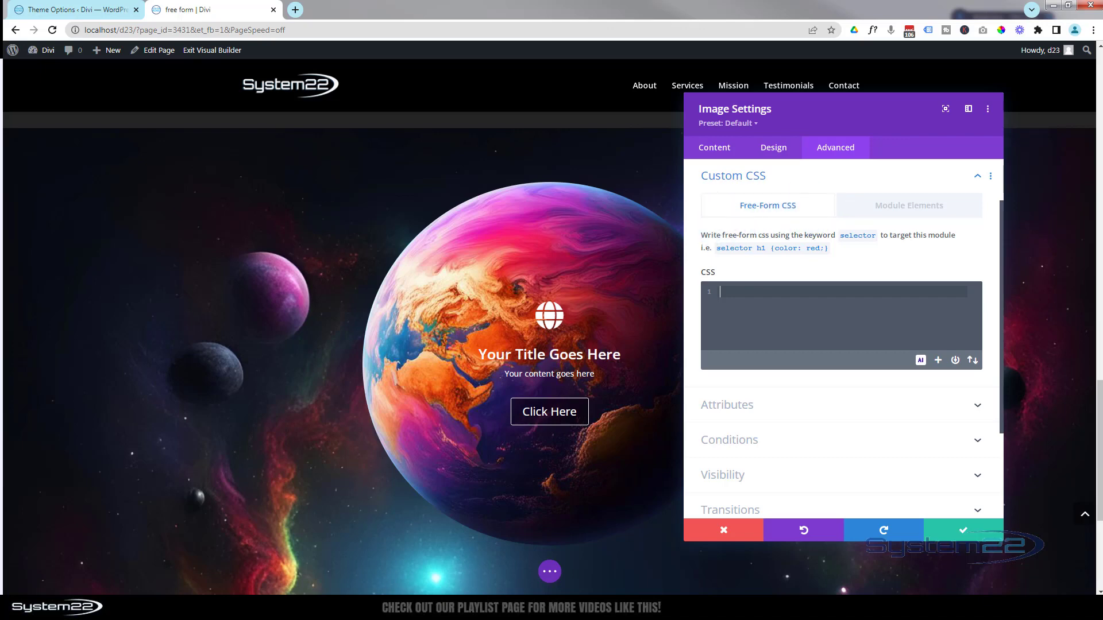
key(alt+Tab)
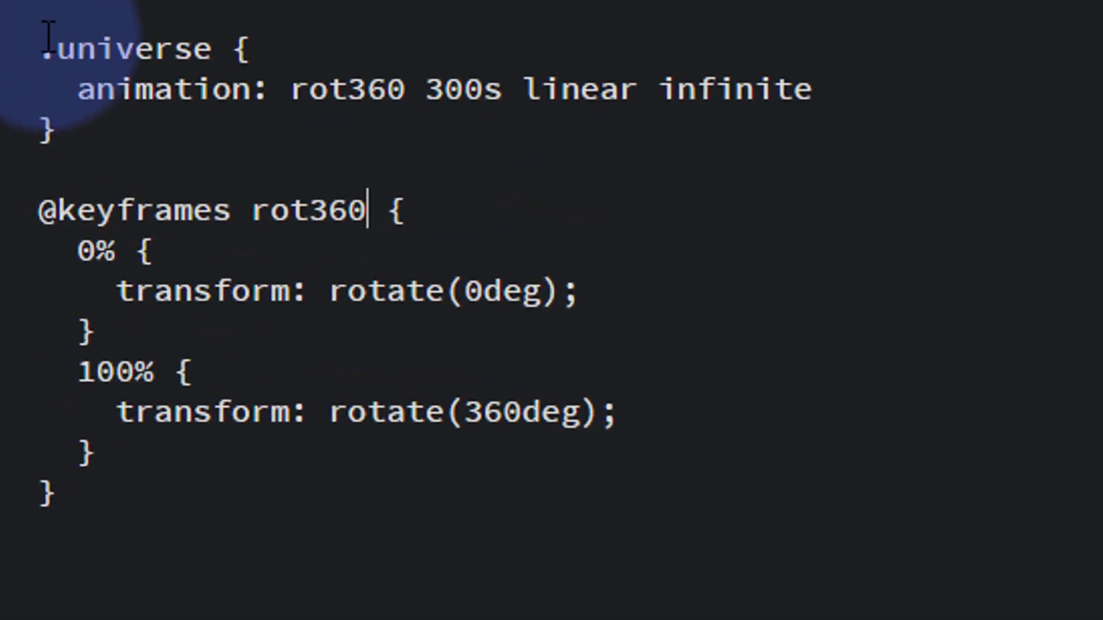
Select the whole .universe rule and rot360 keyframes in Brackets, then return to Divi.
drag(42, 37, 156, 529)
key(ctrl+c)
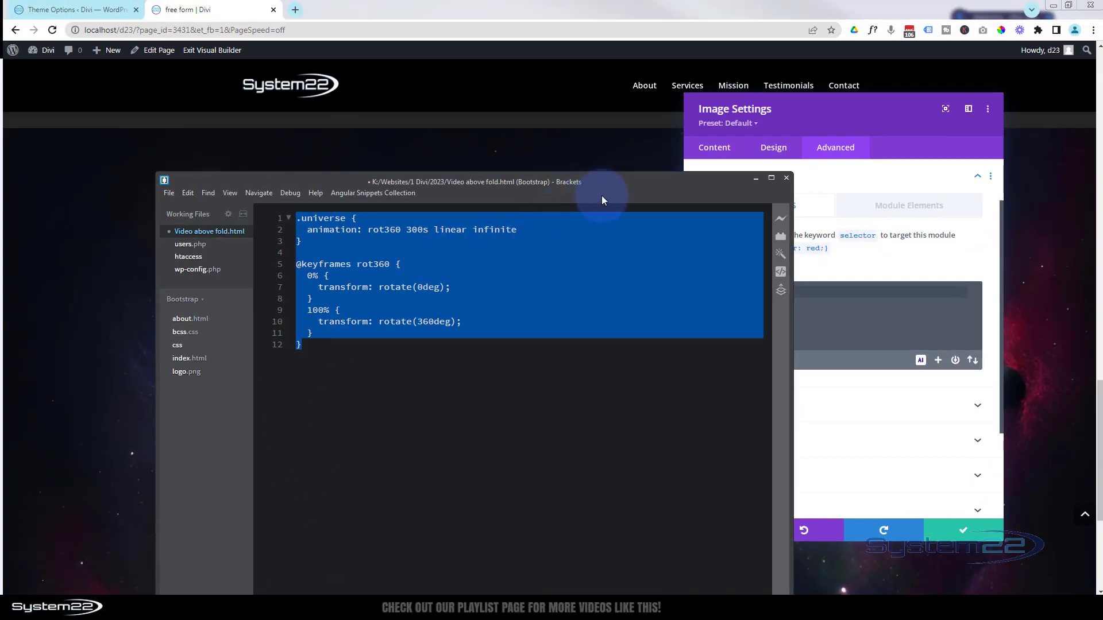
click(756, 178)
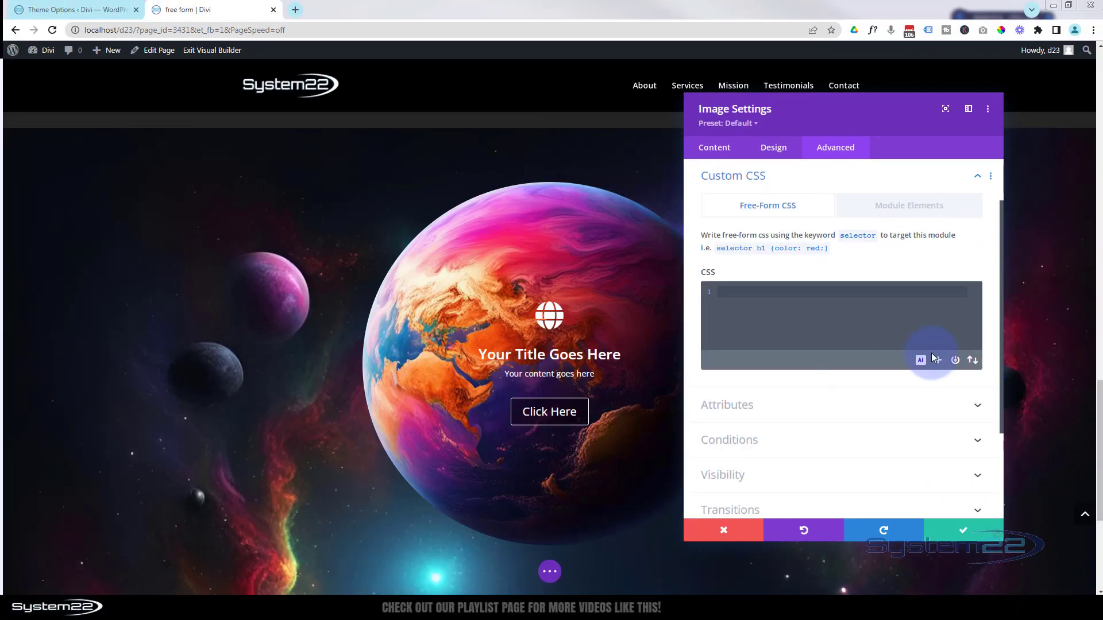
Paste the .universe rot360 300s rule and 0deg–360deg keyframes into the image's Free-Form CSS.
click(735, 302)
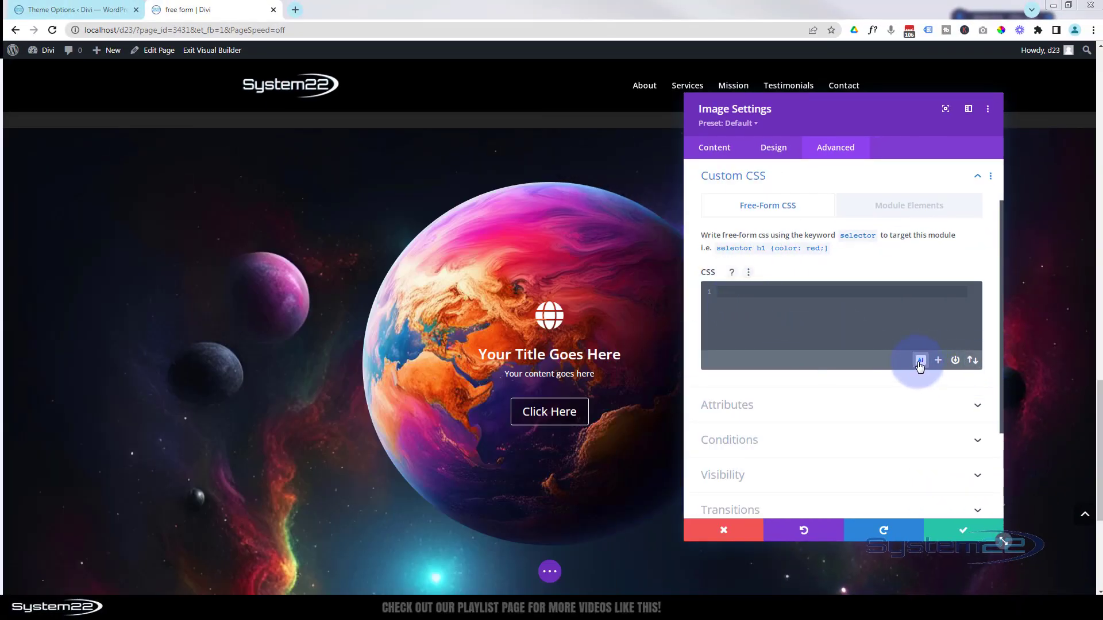
click(726, 306)
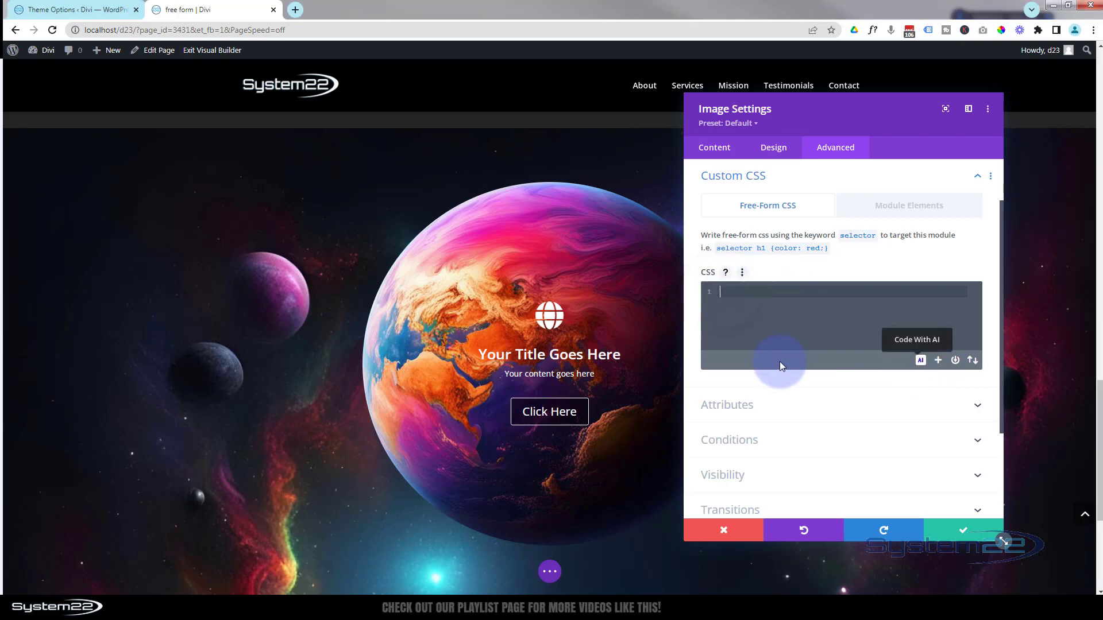
key(ctrl+v)
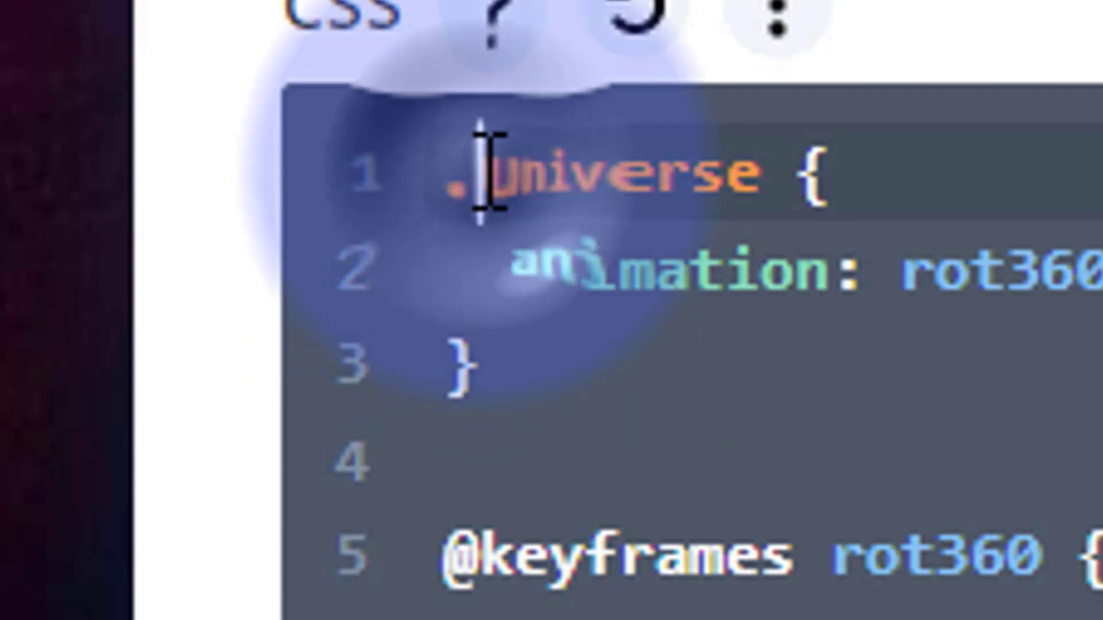
drag(484, 176, 759, 173)
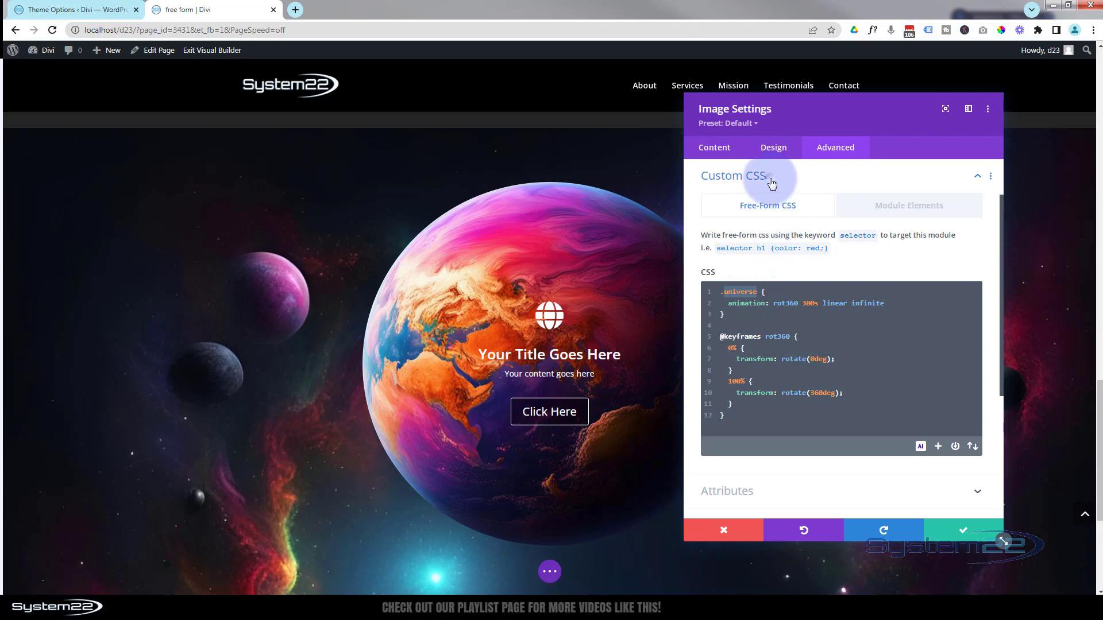
Enter 'universe' in the planet image's CSS Class field.
click(769, 179)
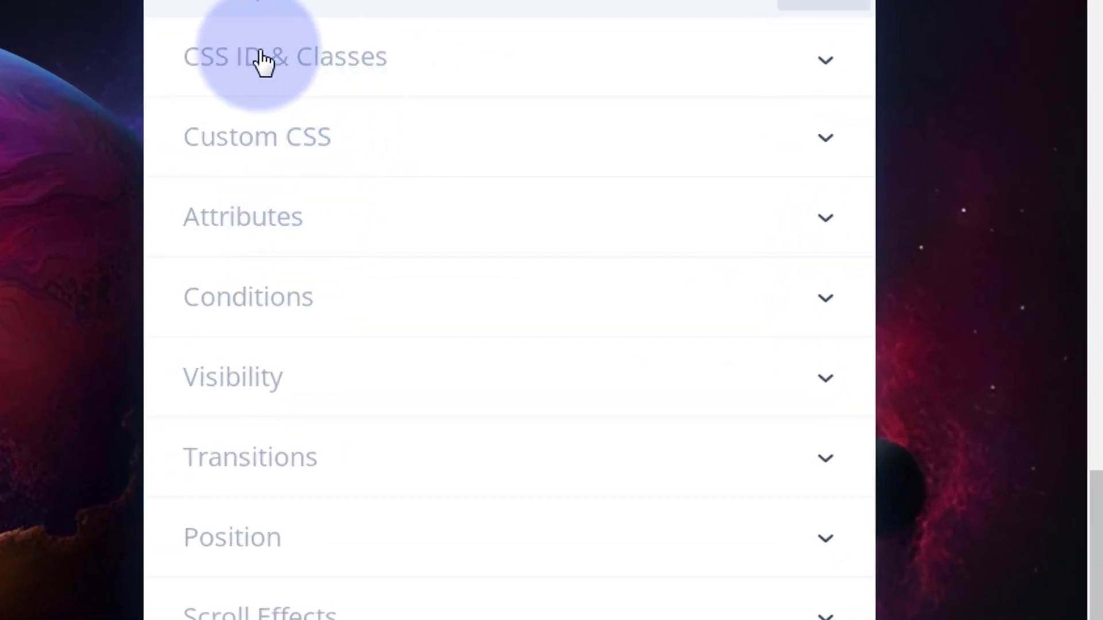
click(495, 72)
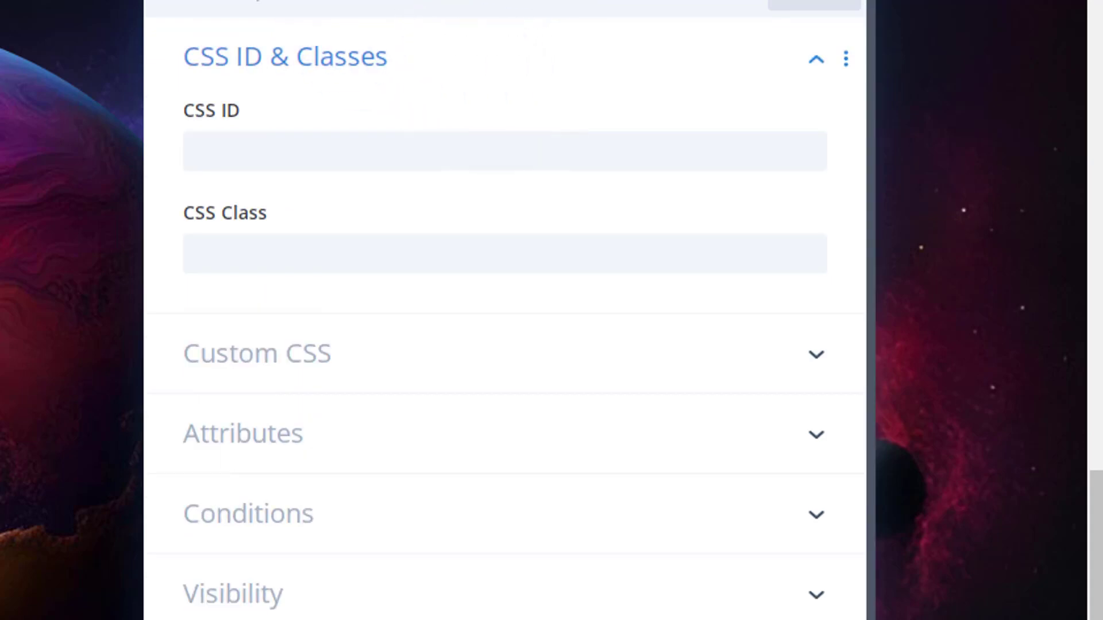
click(244, 249)
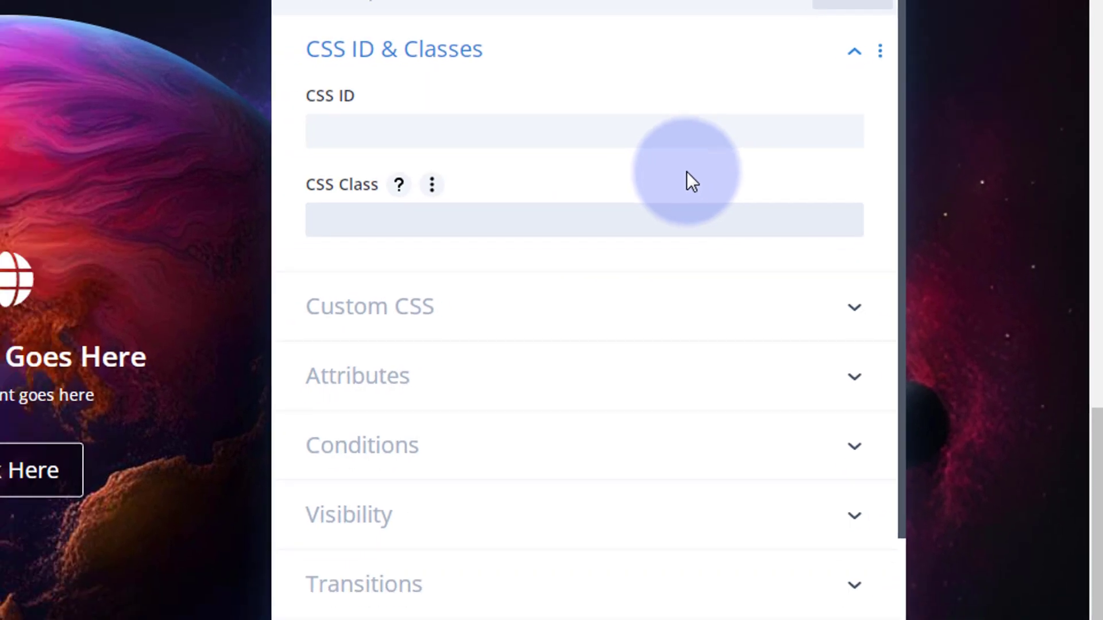
text(universe)
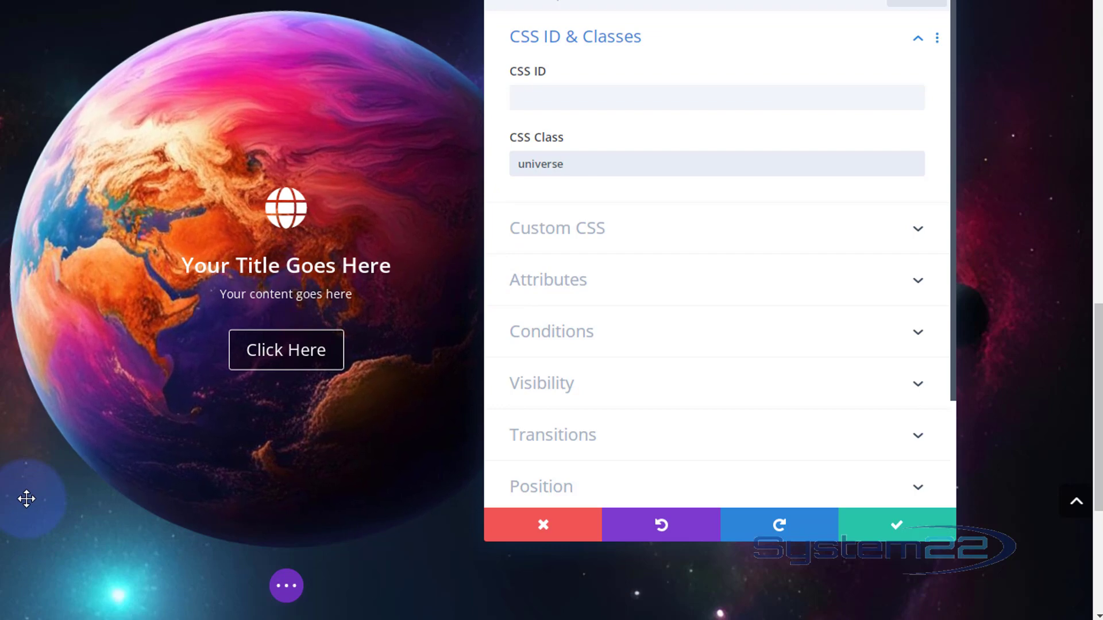
Try a 50s rotation duration in the custom CSS, then set it back to 300s.
click(710, 229)
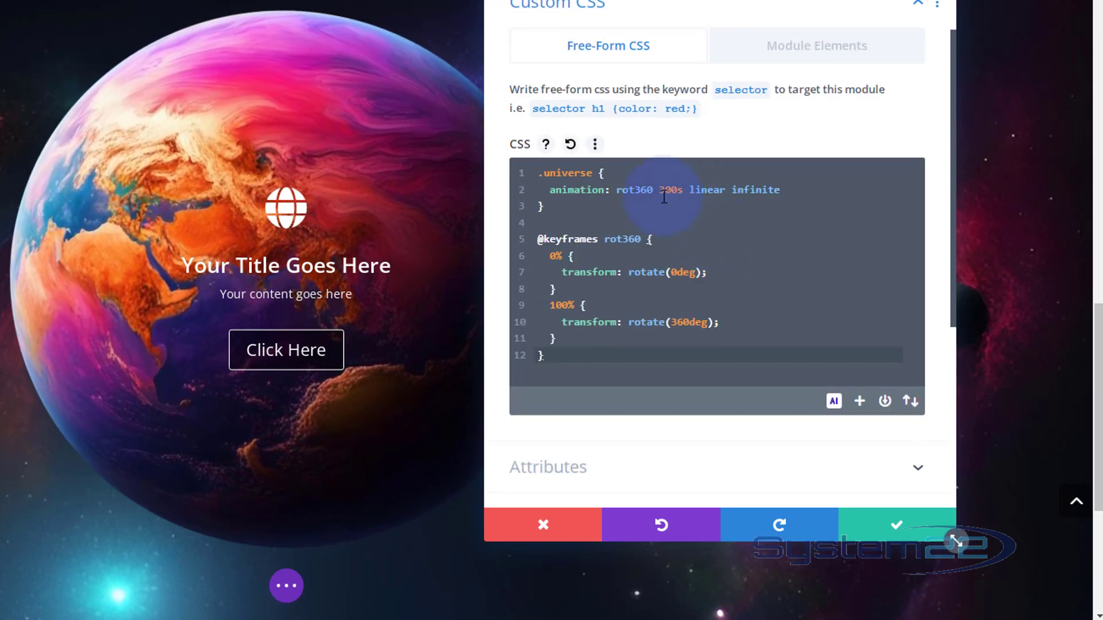
drag(660, 192, 670, 189)
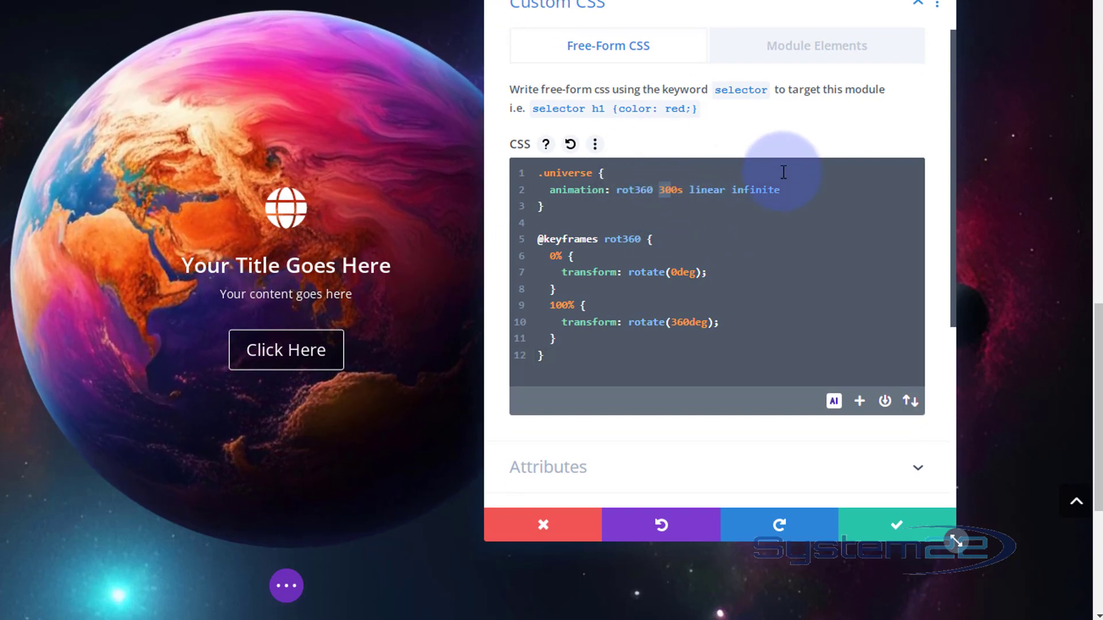
text(5)
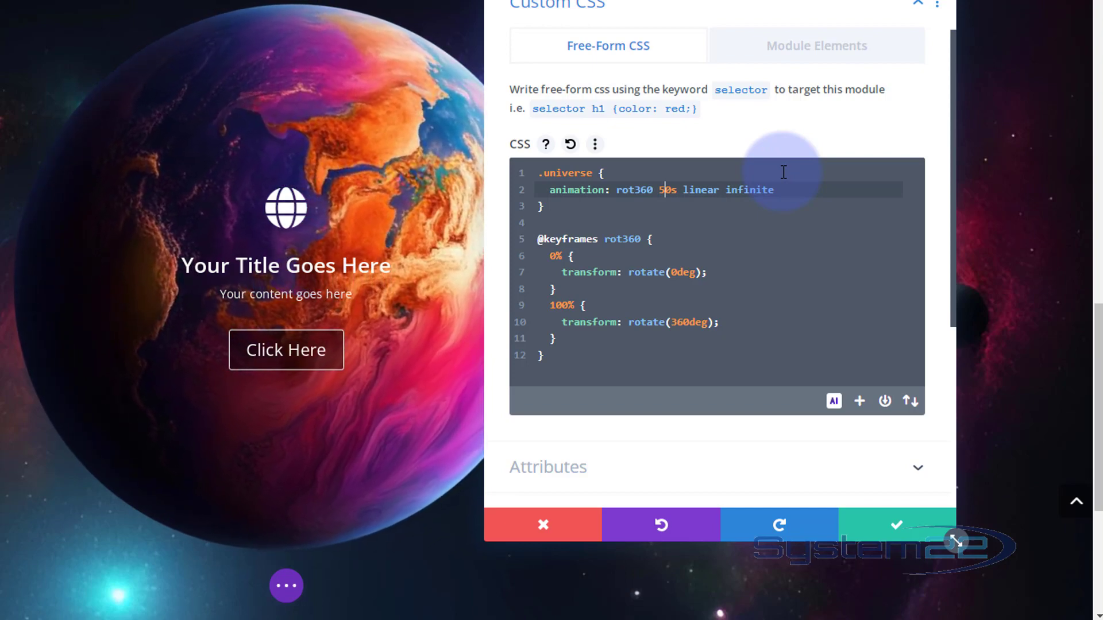
click(663, 189)
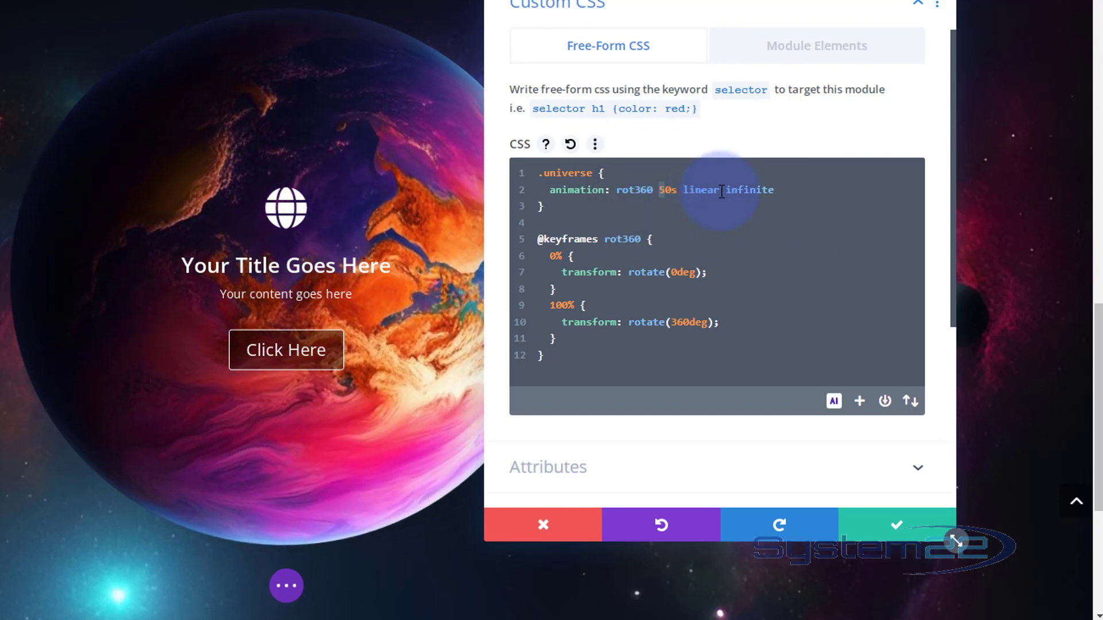
key(BackSpace)
text(30)
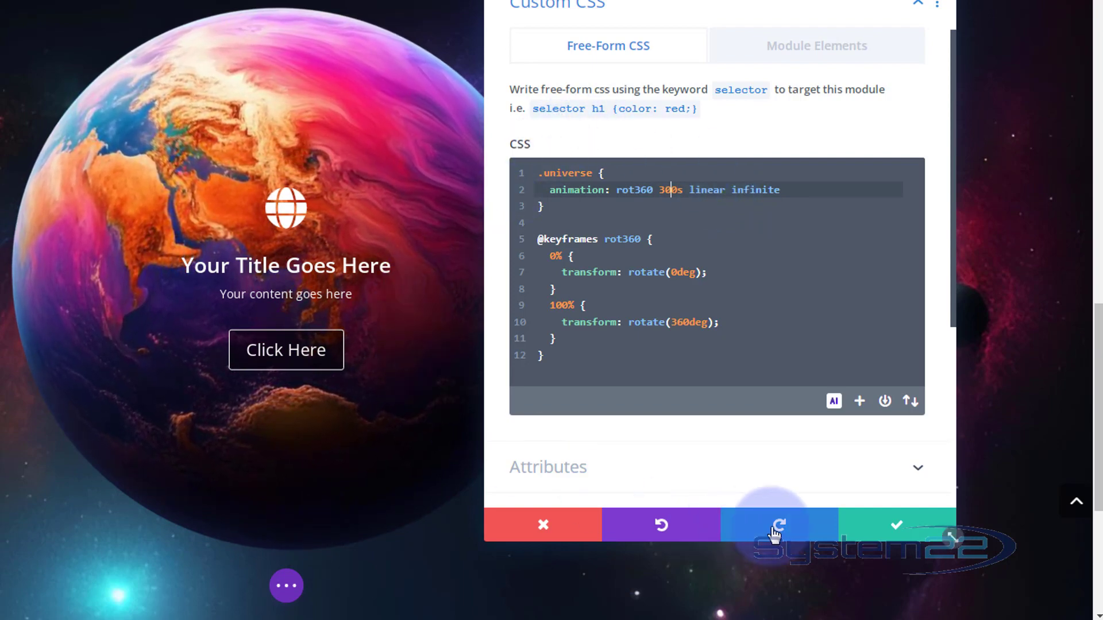
Save the module's CSS changes and save the page as a draft.
click(893, 533)
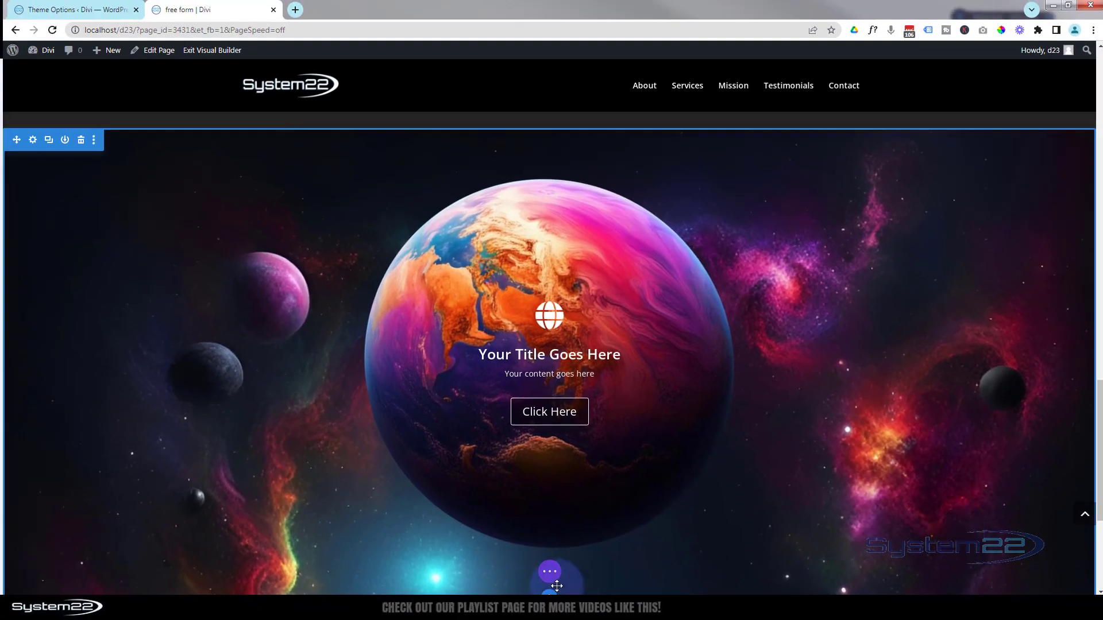
click(550, 571)
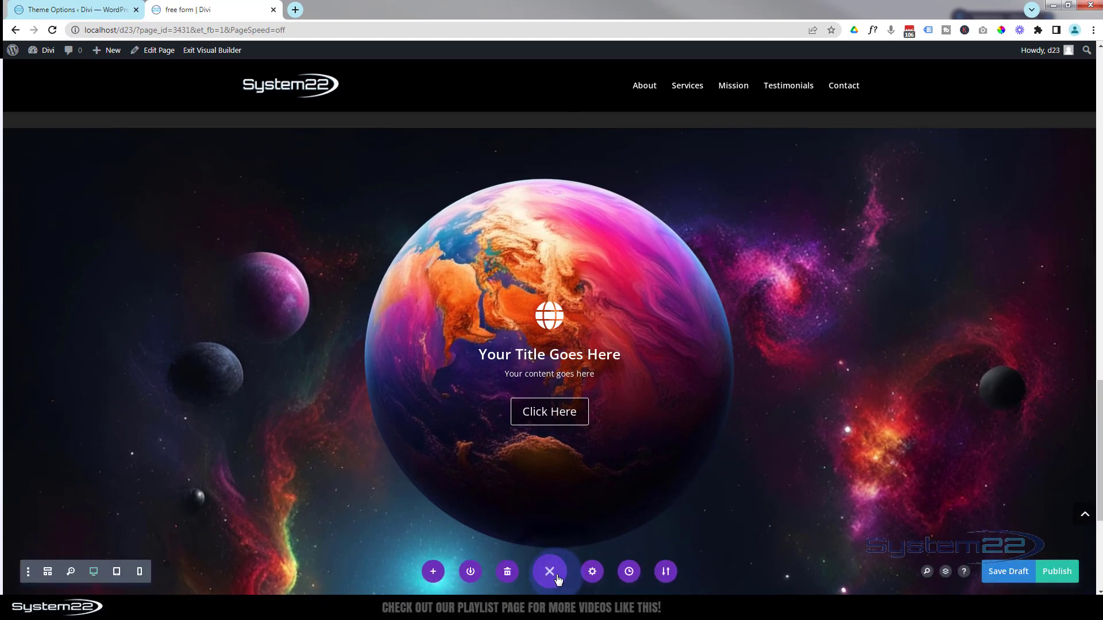
click(1000, 572)
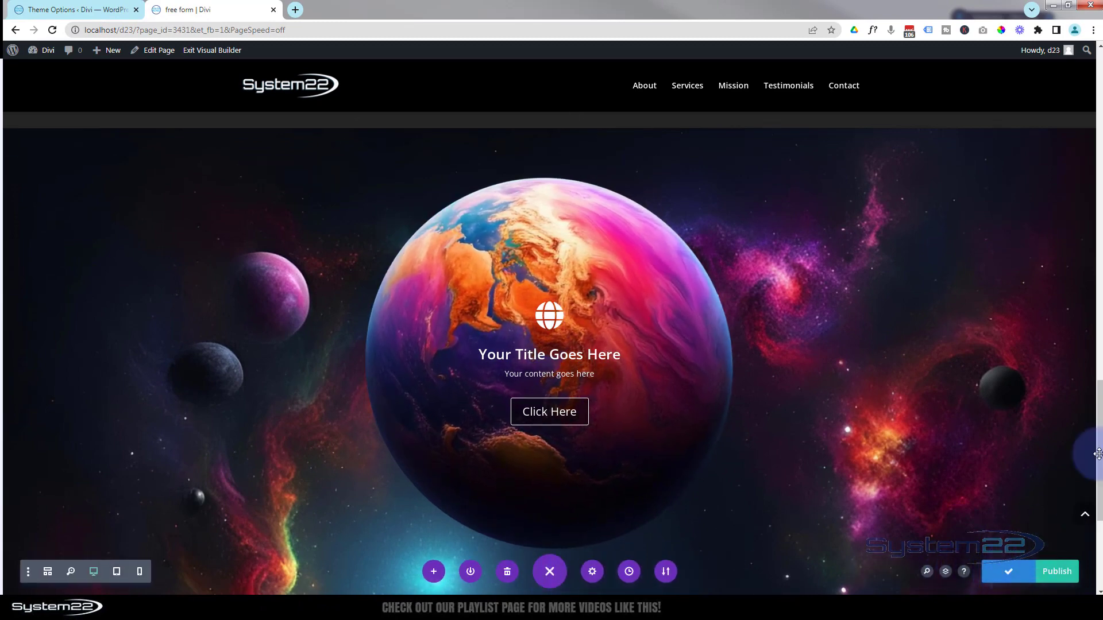
Exit the Visual Builder, scroll to the space section, and open developer tools with F12.
click(204, 51)
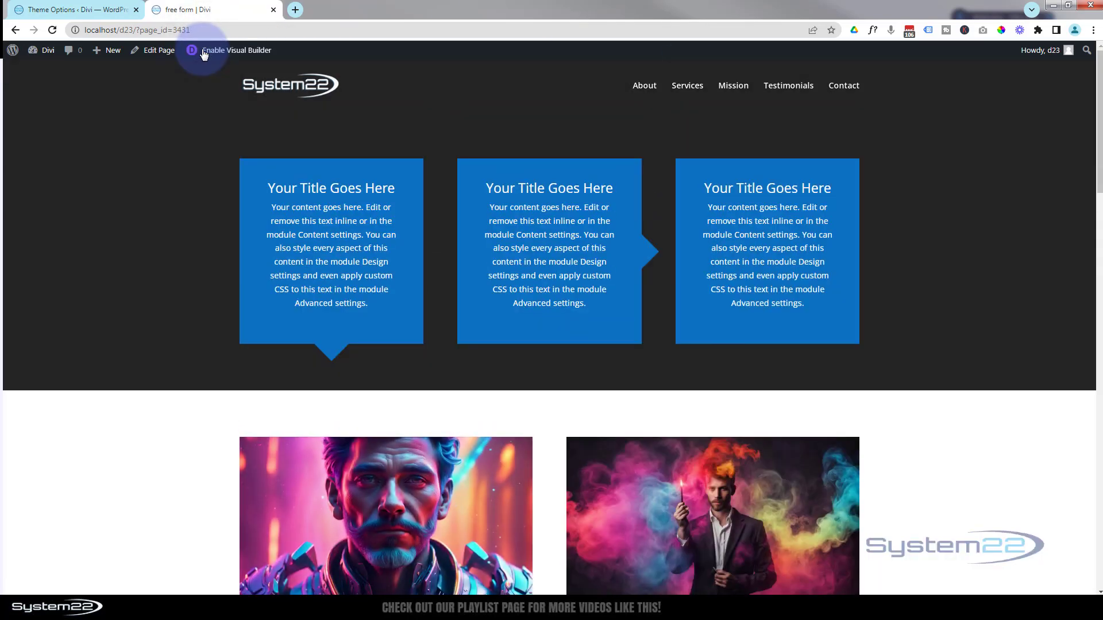
drag(1098, 65, 1099, 402)
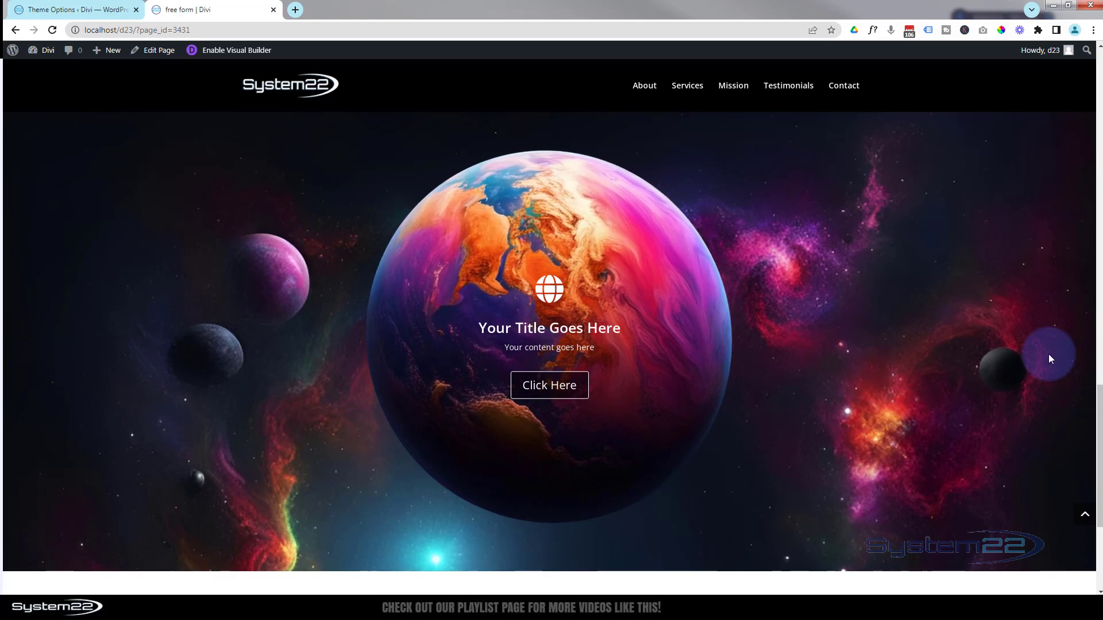
key(F12)
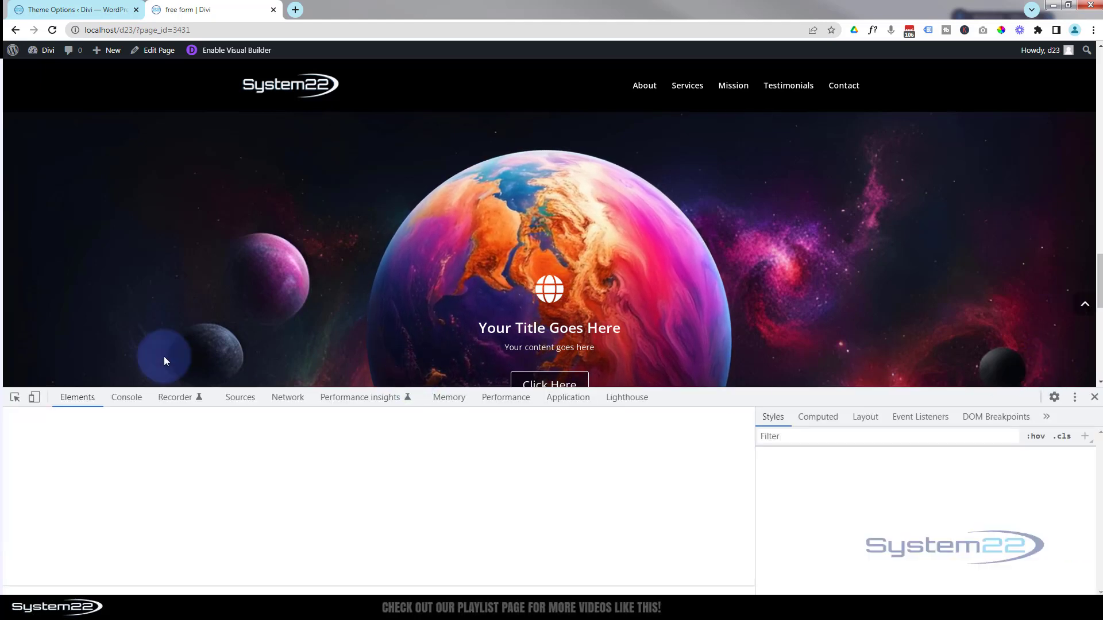
Turn on device emulation and enlarge the emulated page area to preview the iPad Air layout.
click(35, 397)
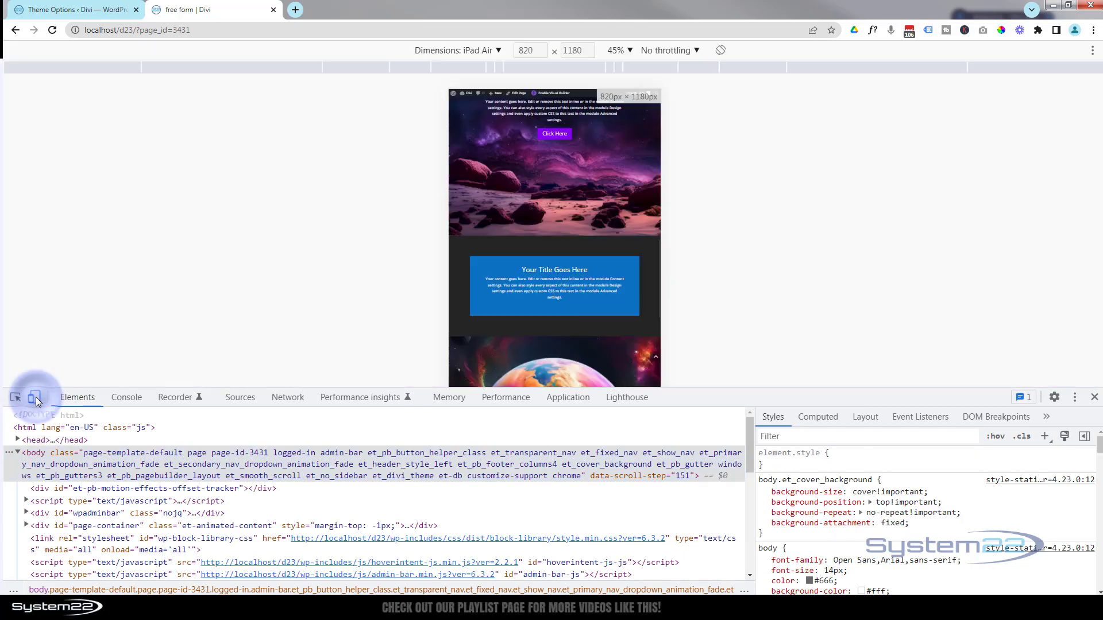
drag(811, 392, 794, 458)
click(691, 183)
scroll(624, 184, down, 4)
scroll(623, 183, down, 3)
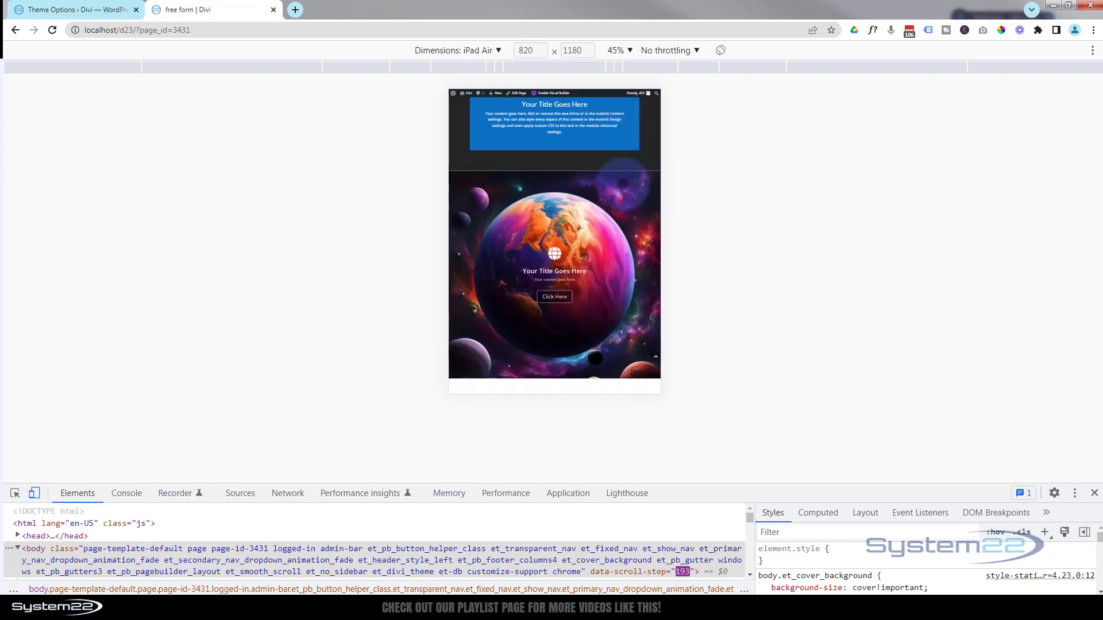
scroll(661, 222, up, 2)
scroll(660, 222, down, 2)
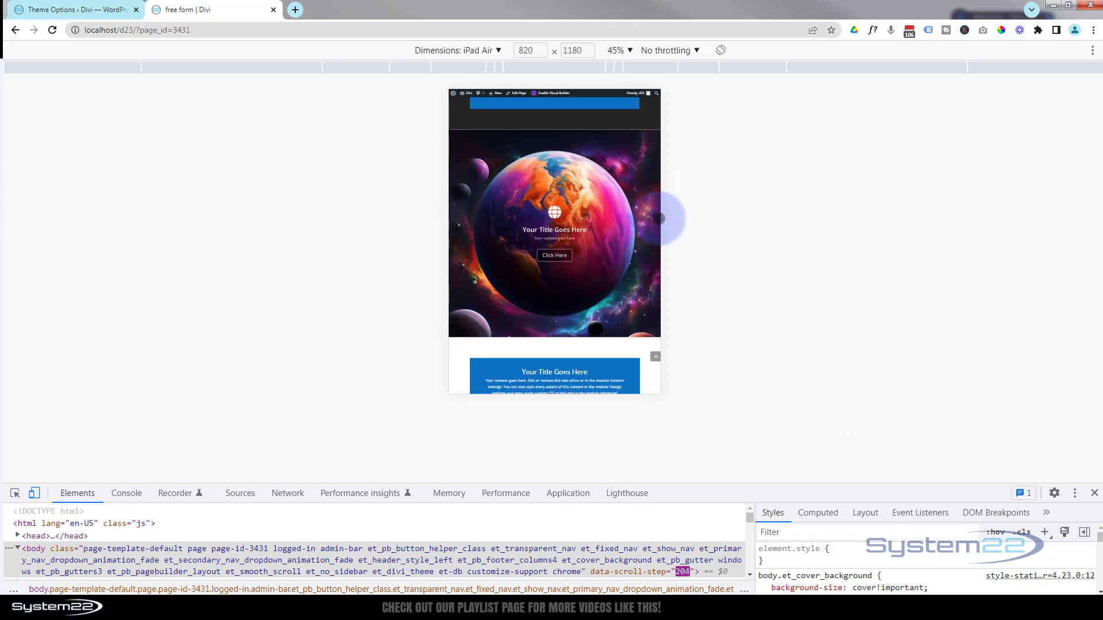
Set the iPad Air emulation zoom to 100% and scroll through the planet section.
click(631, 51)
click(632, 114)
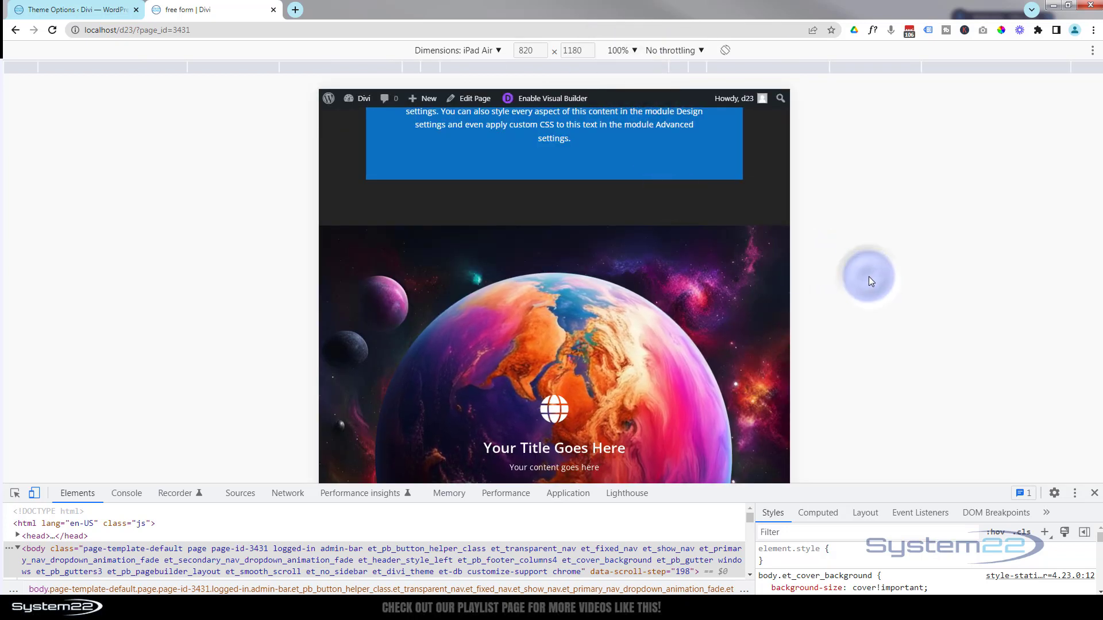
drag(942, 486, 943, 518)
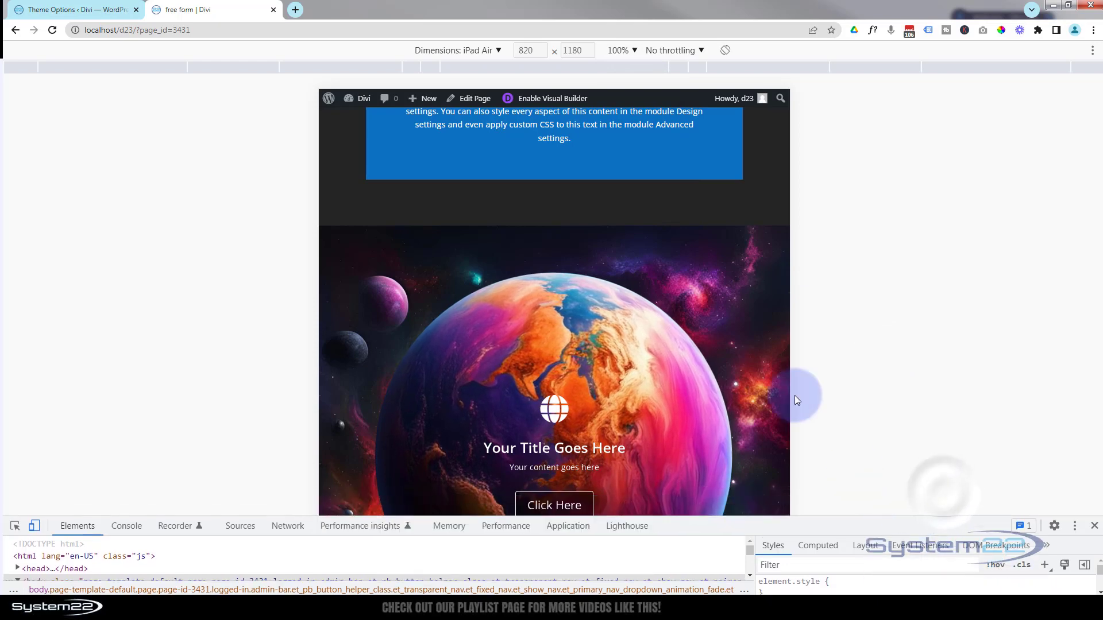
scroll(652, 332, down, 3)
scroll(652, 332, up, 2)
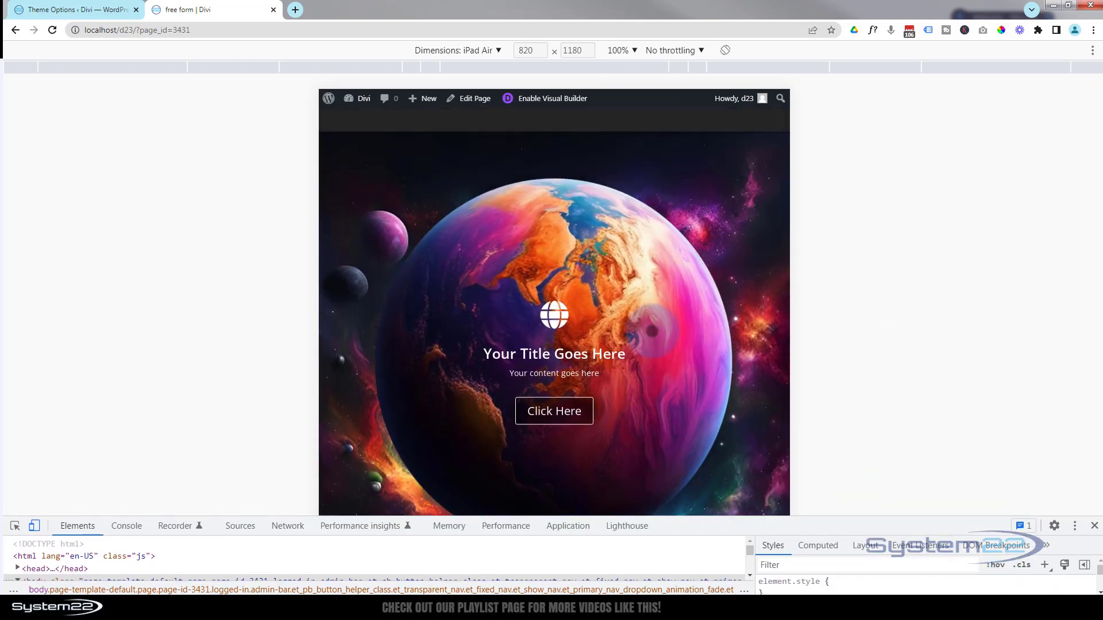
Switch emulation to iPhone 12 Pro at 150% zoom and check the planet section.
click(498, 50)
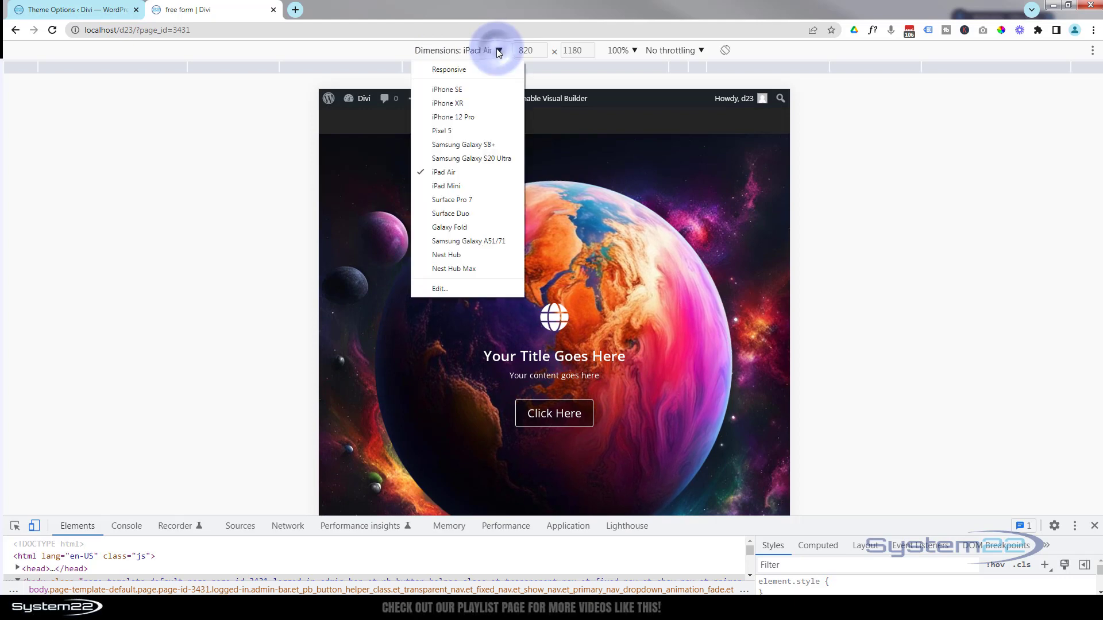
click(443, 117)
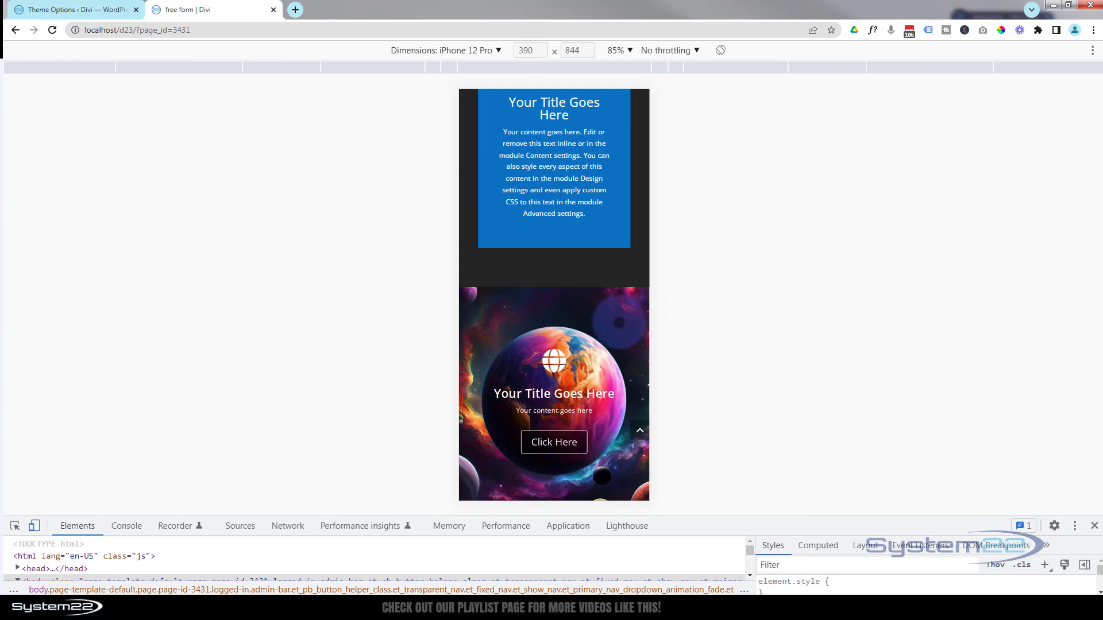
scroll(632, 322, down, 2)
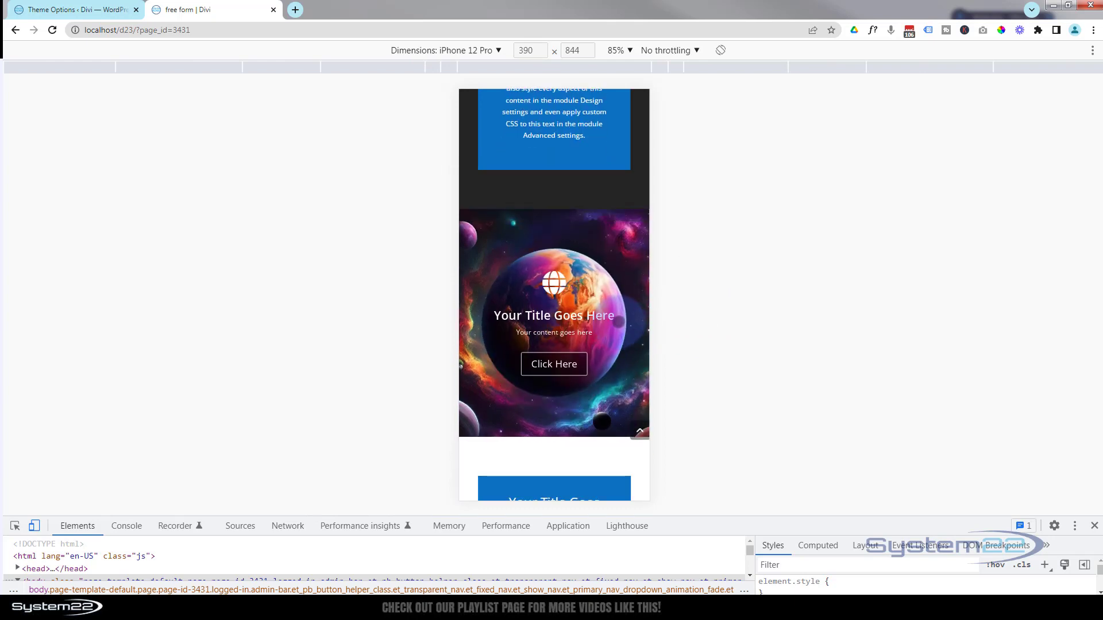
click(626, 50)
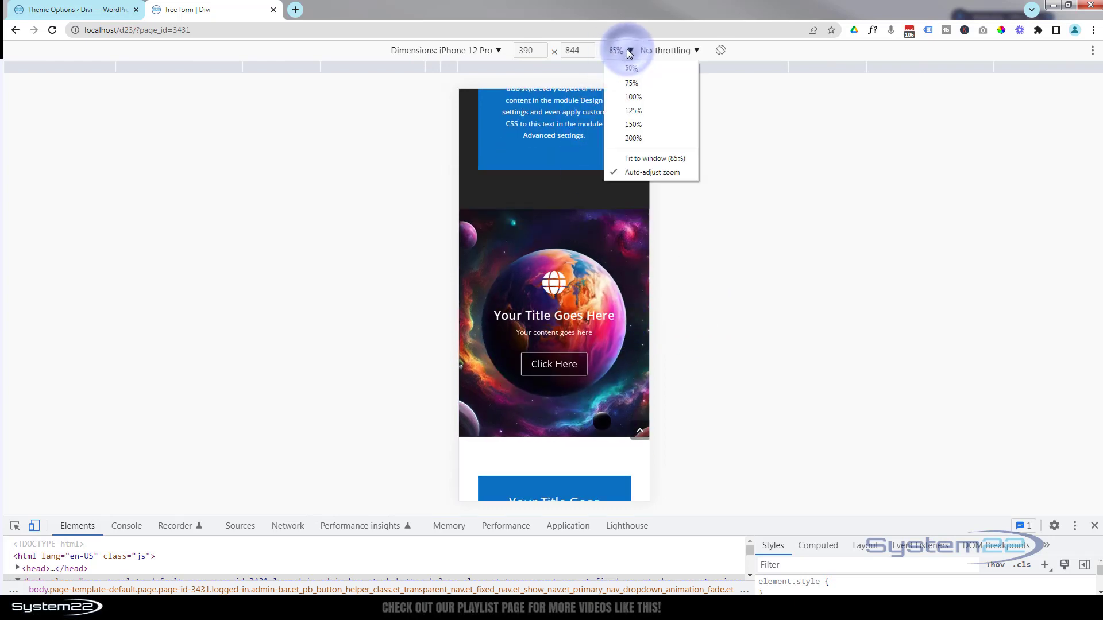
click(635, 125)
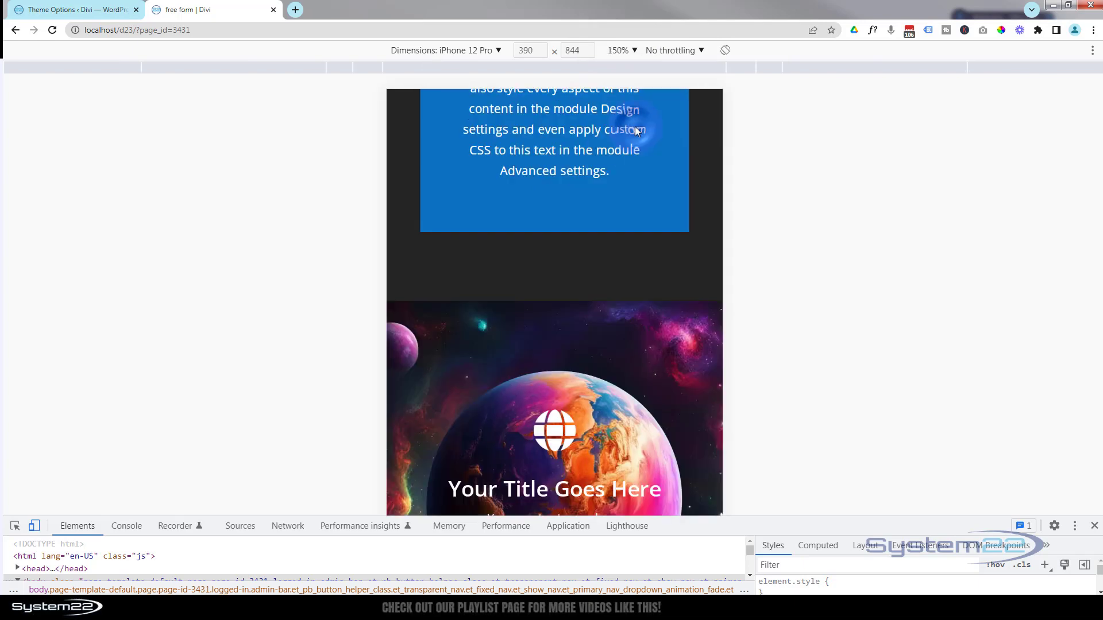
scroll(701, 387, down, 4)
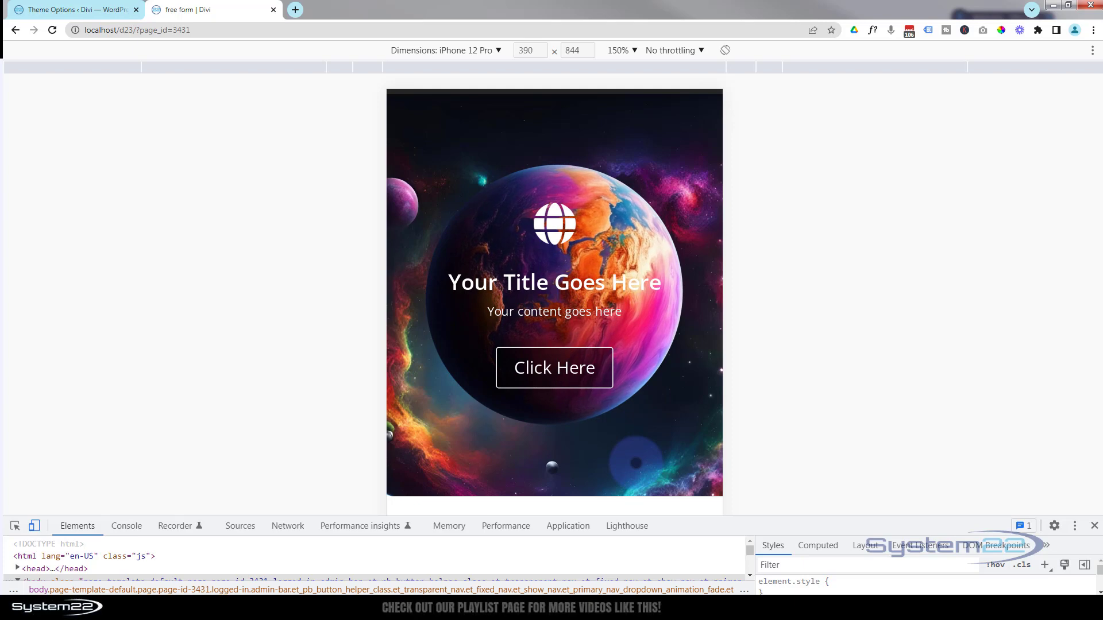
Close DevTools and scroll back to the planet, globe blurb and Click Here button at desktop width.
click(1094, 527)
scroll(983, 471, up, 1)
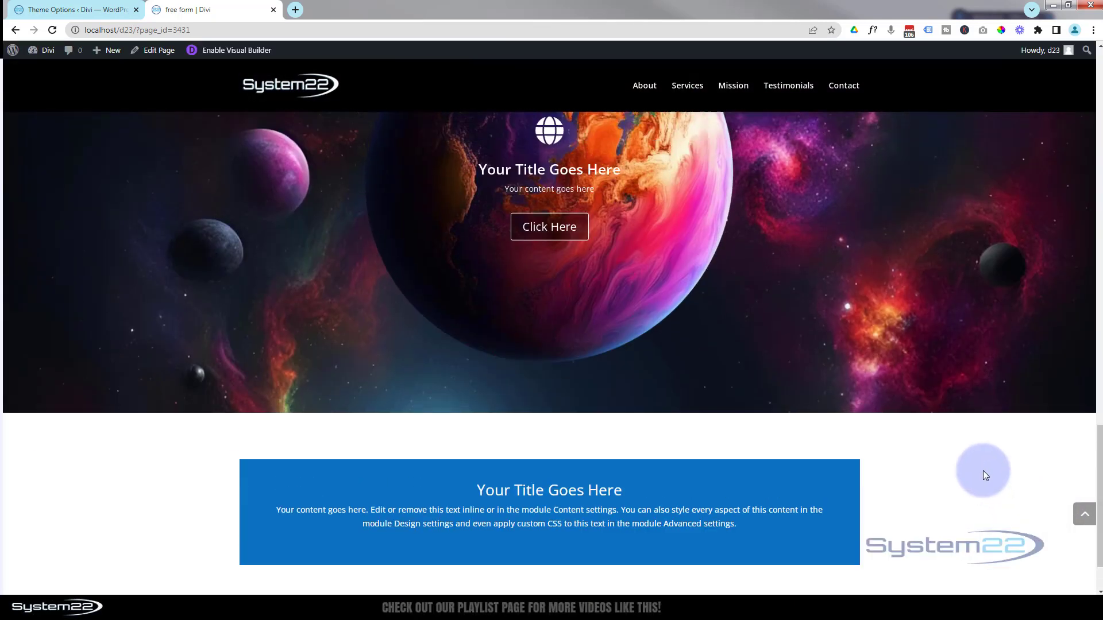
scroll(983, 470, up, 3)
scroll(984, 471, up, 1)
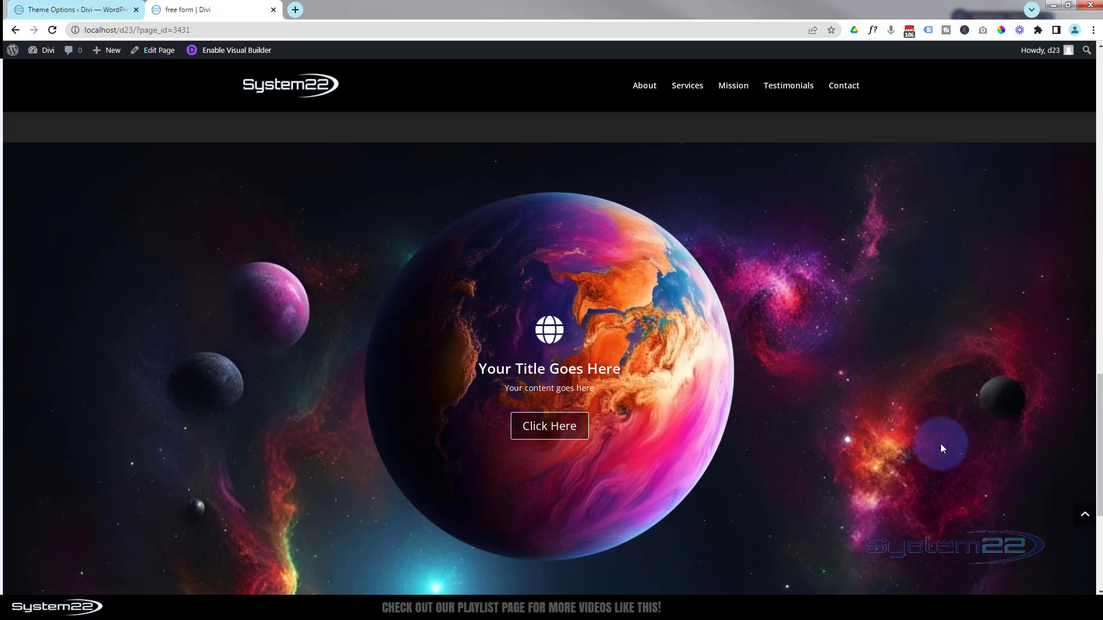
scroll(880, 284, up, 10)
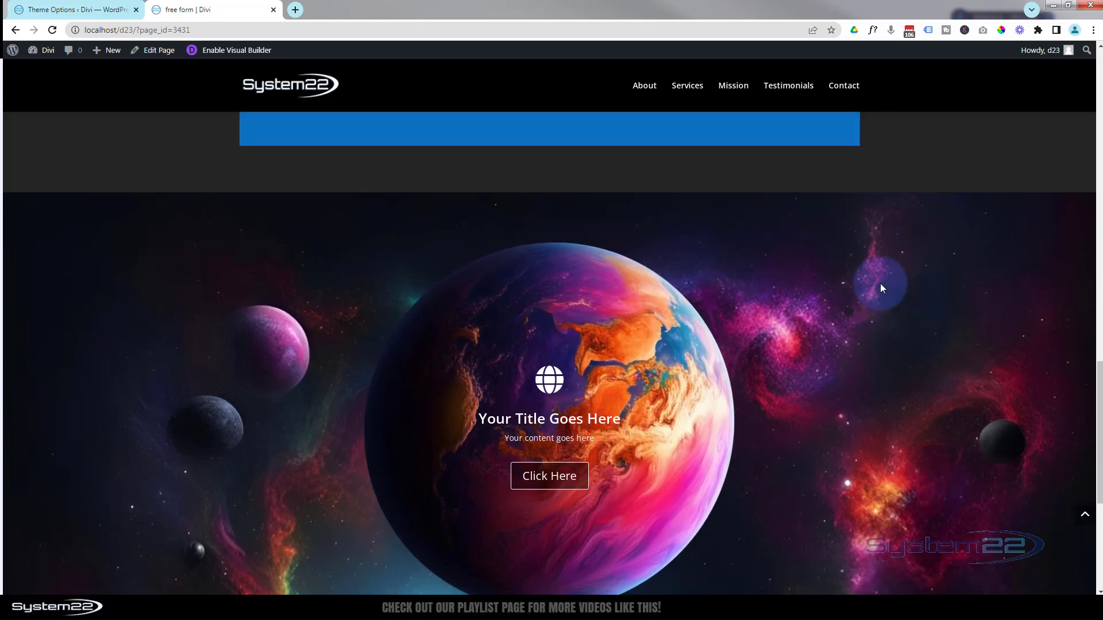
scroll(880, 282, up, 6)
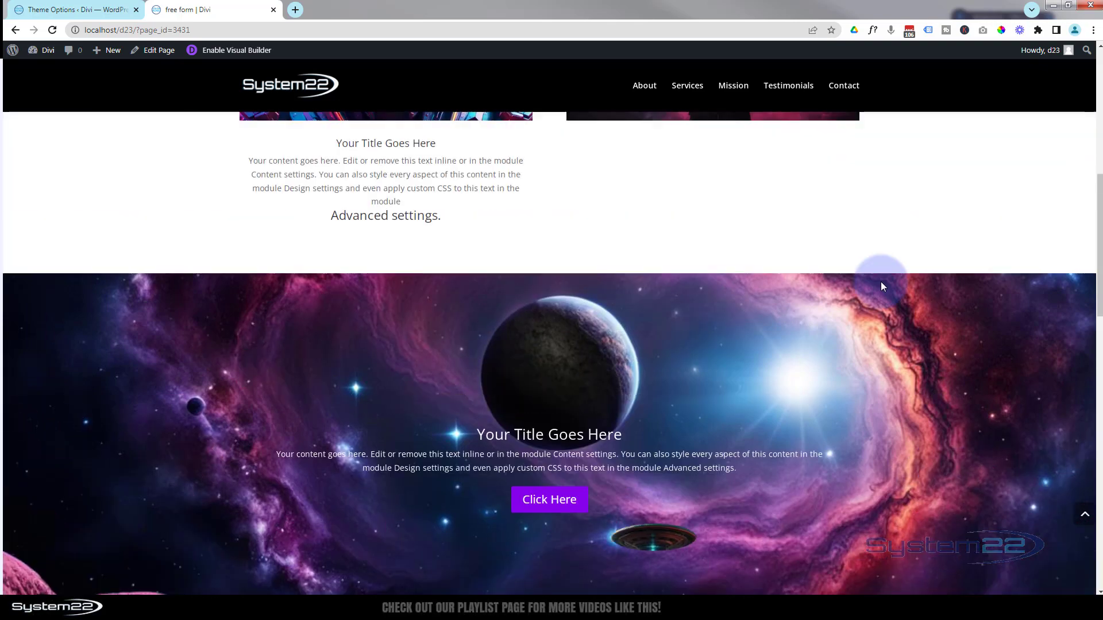
scroll(881, 281, down, 3)
scroll(882, 282, down, 12)
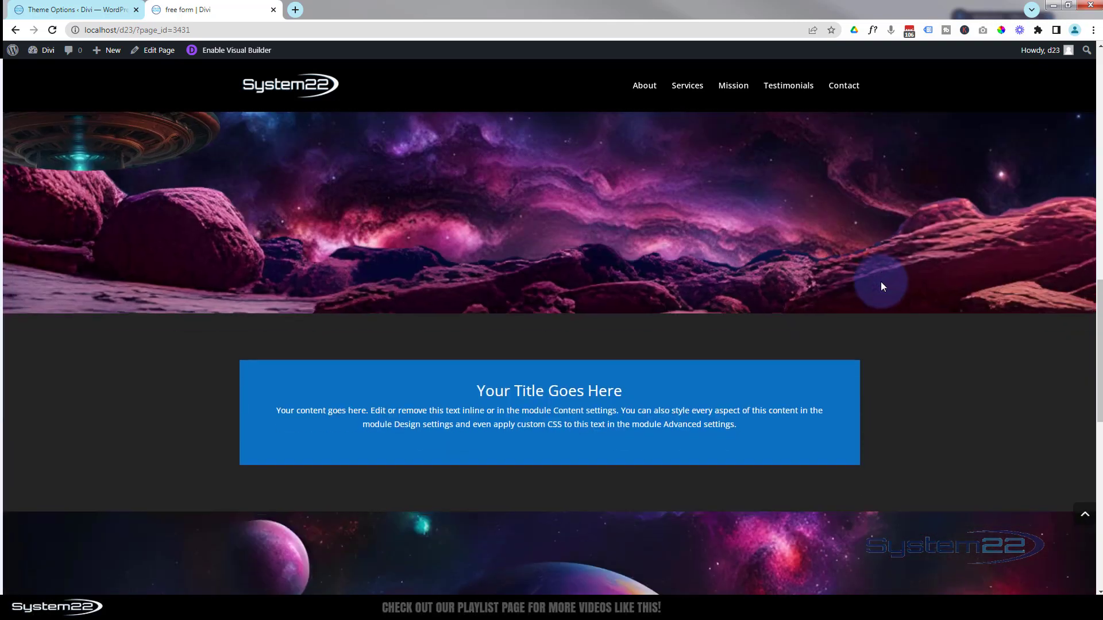
scroll(881, 282, down, 2)
scroll(880, 282, up, 1)
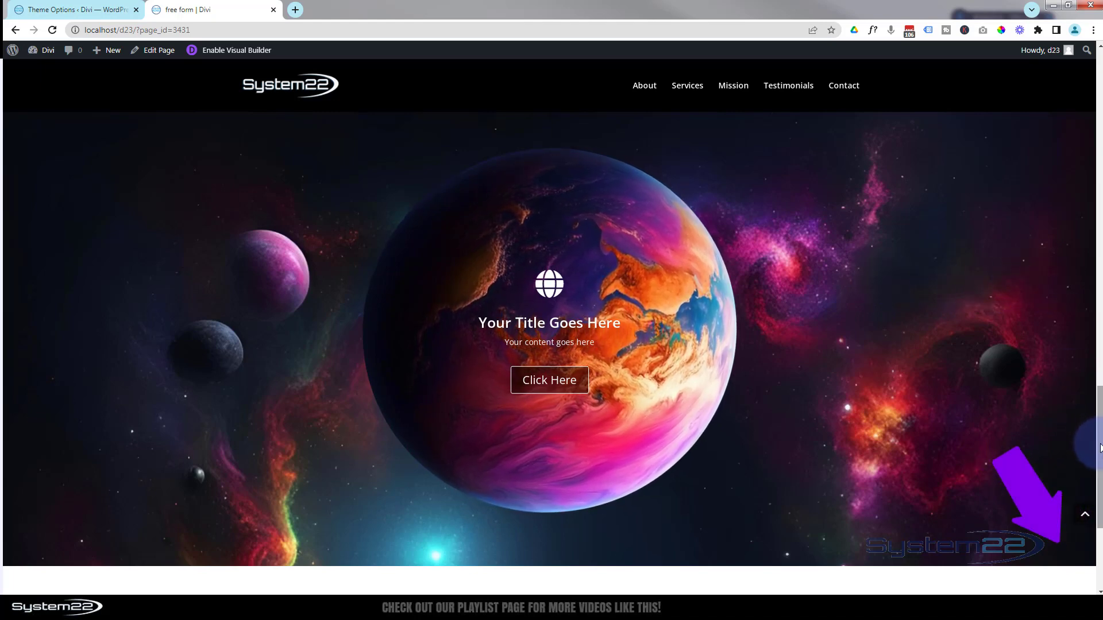
mouse_move(1098, 445)
mouse_down()
mouse_move(1099, 386)
mouse_move(1099, 445)
mouse_up()
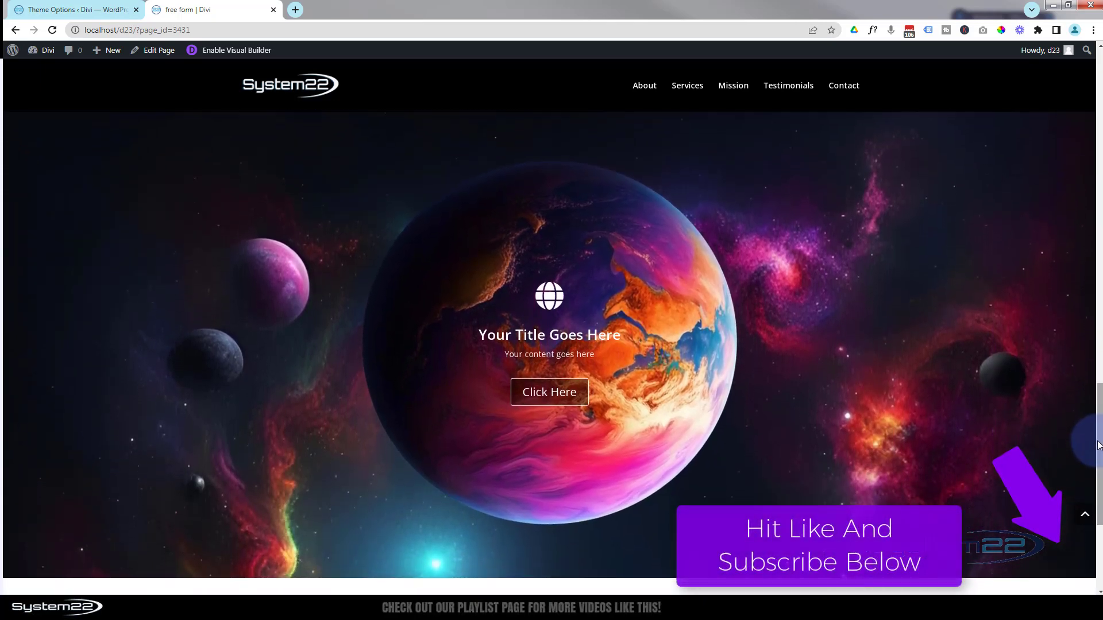